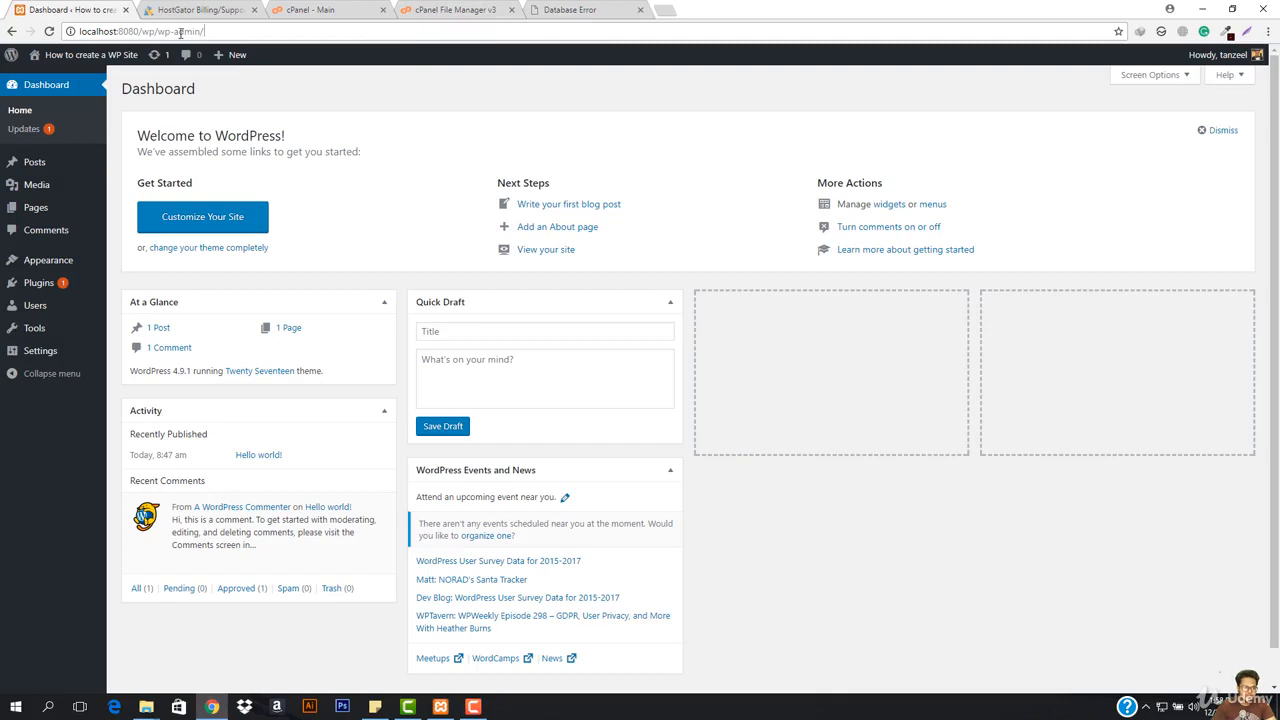
Change the local address to localhost:8080/phpmyadmin to load the local phpMyAdmin page
left_click_drag(205, 32, 147, 33)
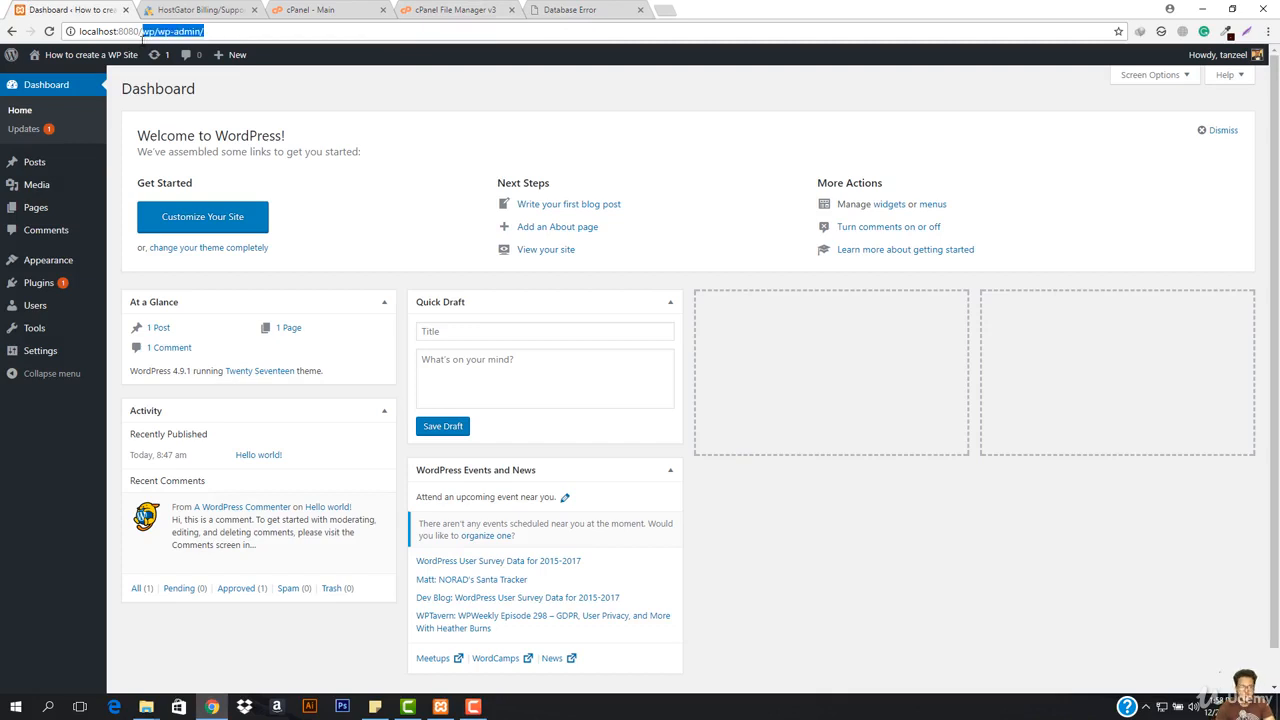
type("phpmyadmin")
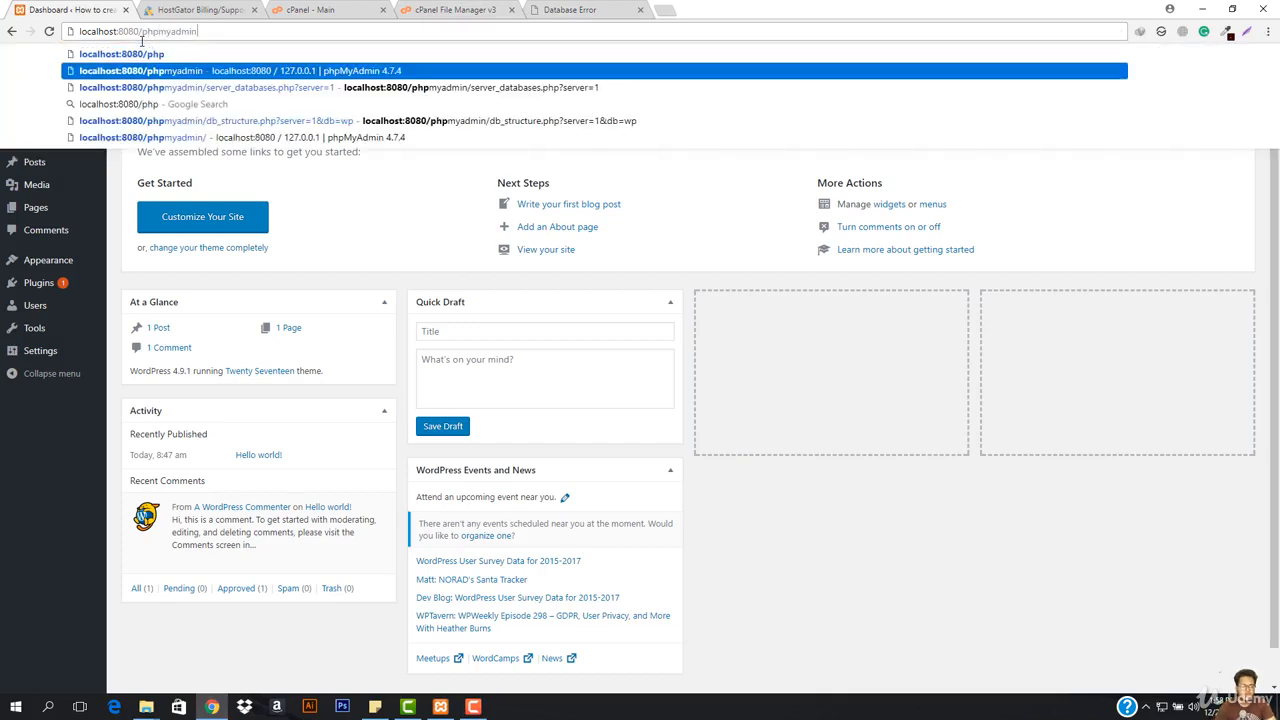
key("Return")
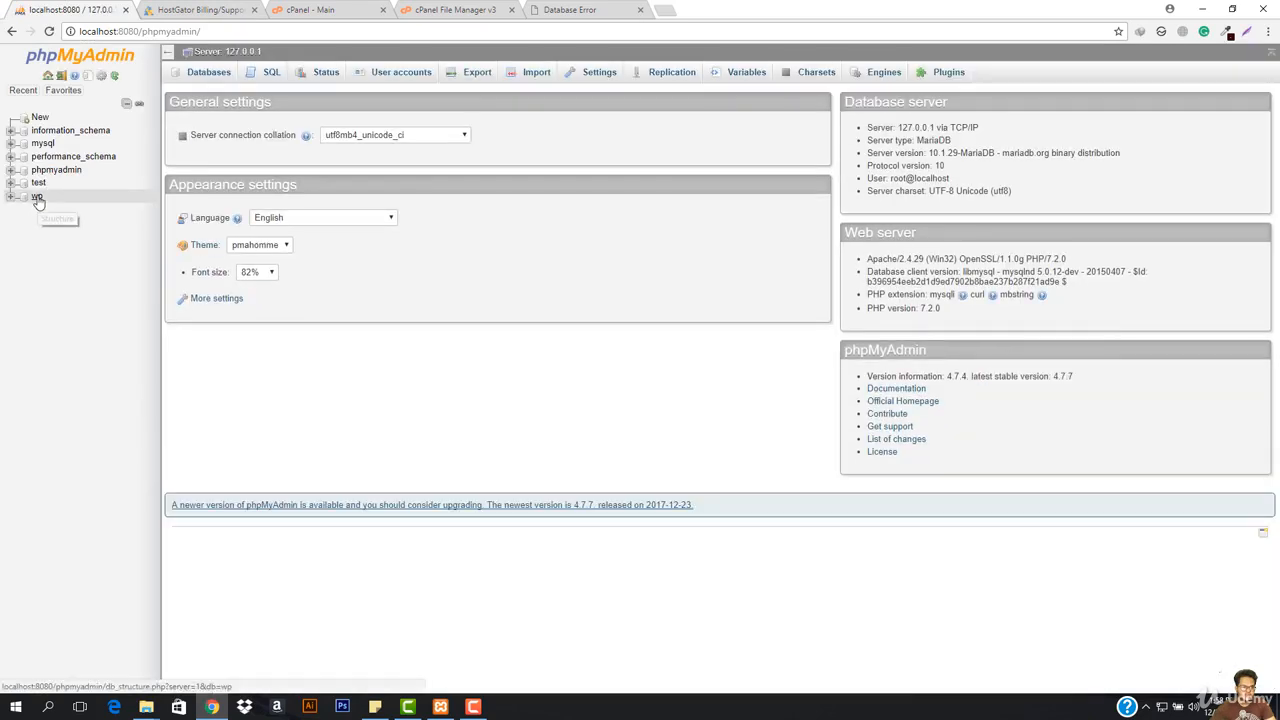
Export the local wp database as wp.sql, then go back to the HostGator cPanel tab
left_click(37, 197)
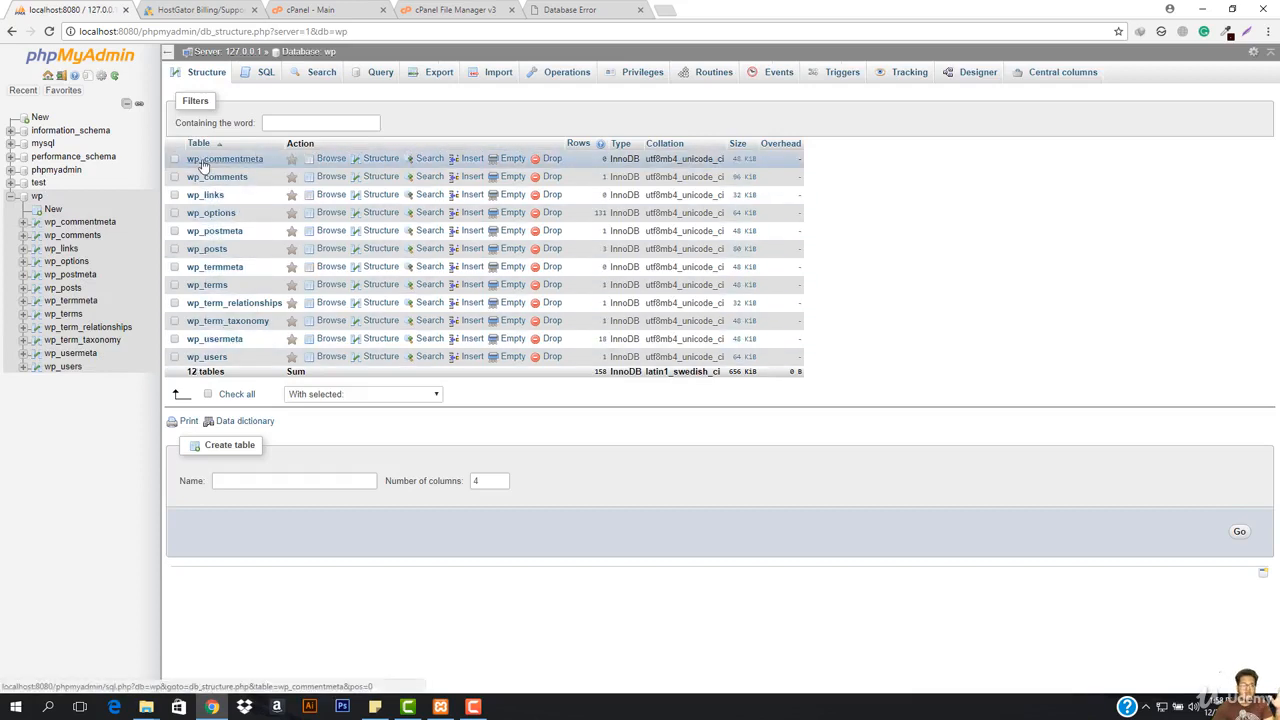
left_click(440, 73)
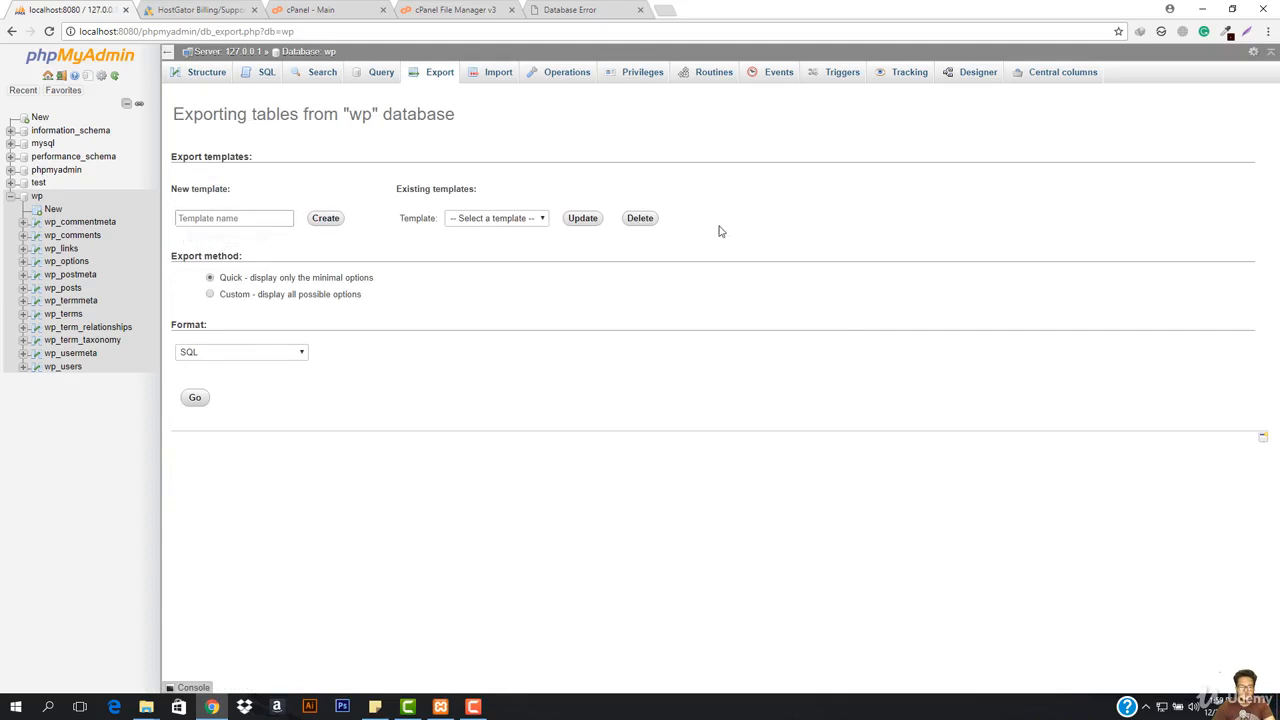
left_click(197, 400)
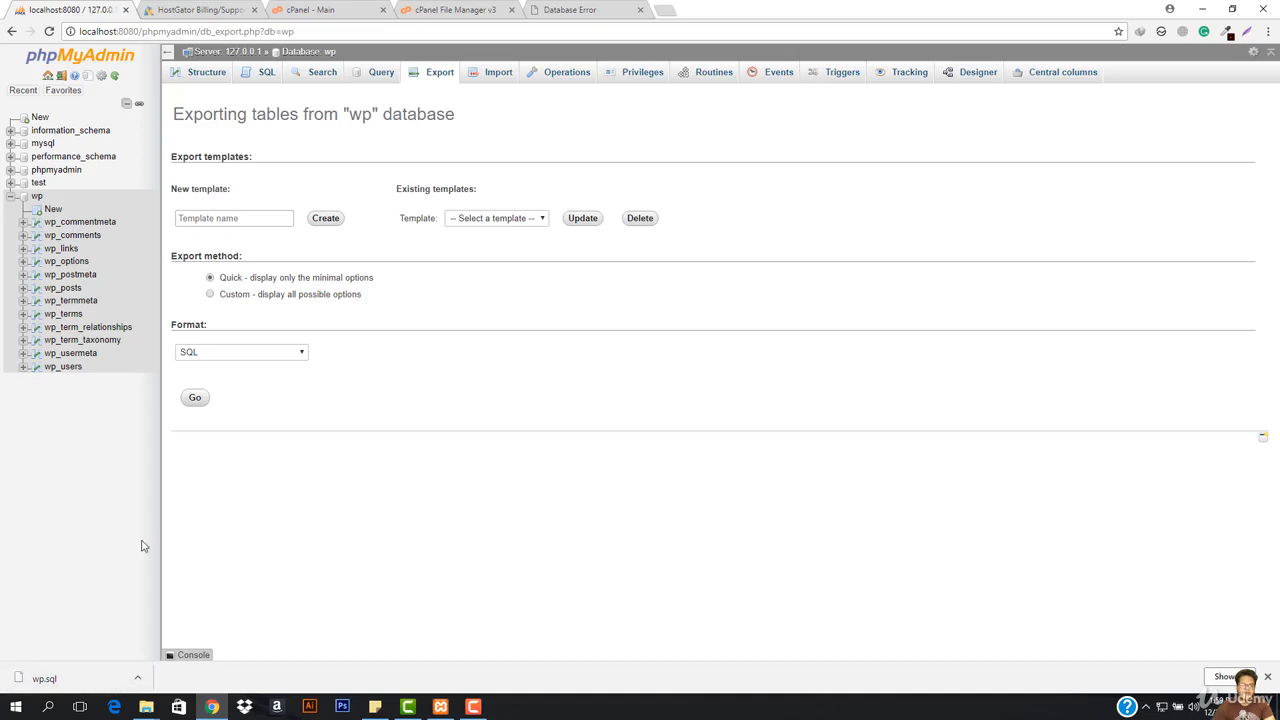
left_click(320, 9)
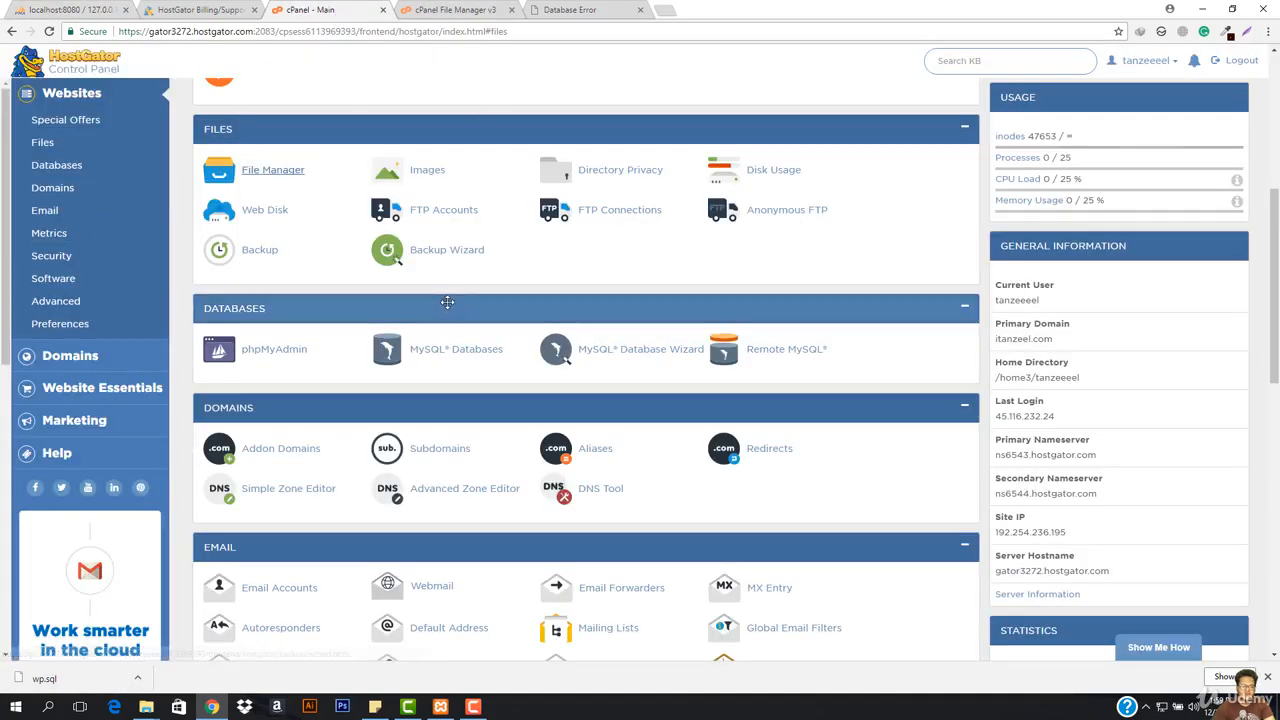
Create the MySQL database tanzeeee_wpm and return to the MySQL Databases page
left_click(459, 356)
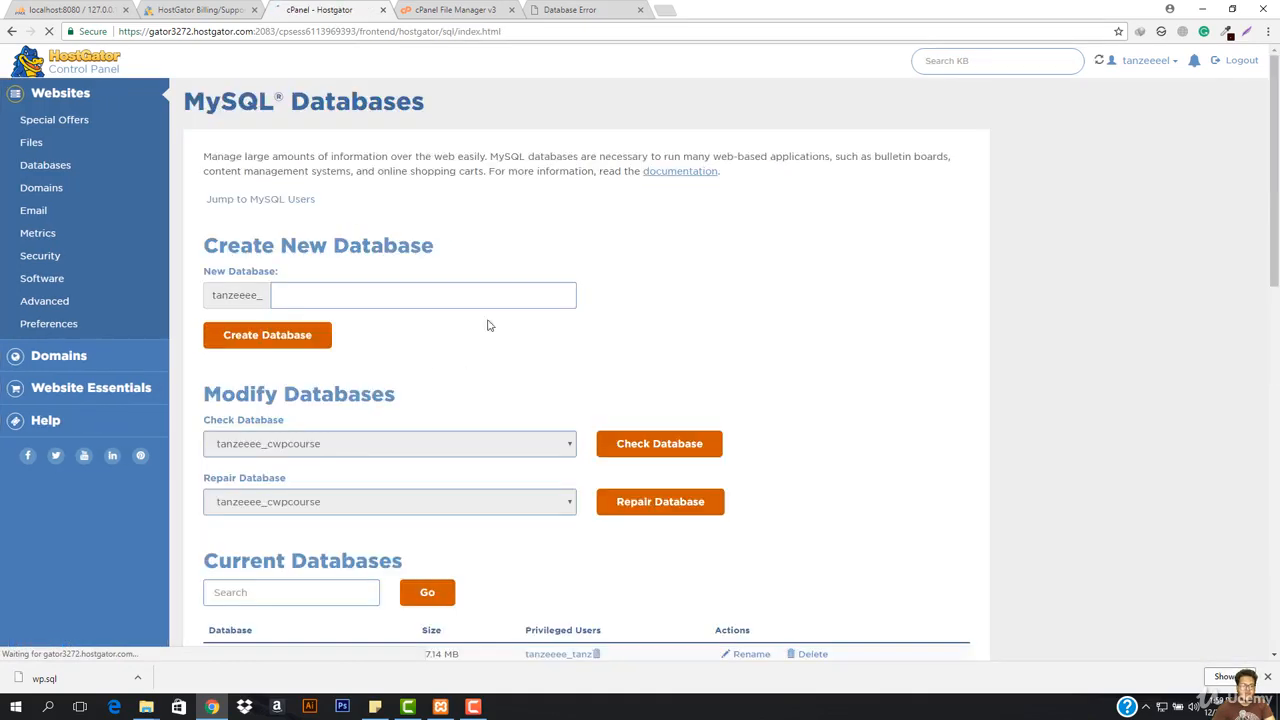
scroll(460, 480, "down", 3)
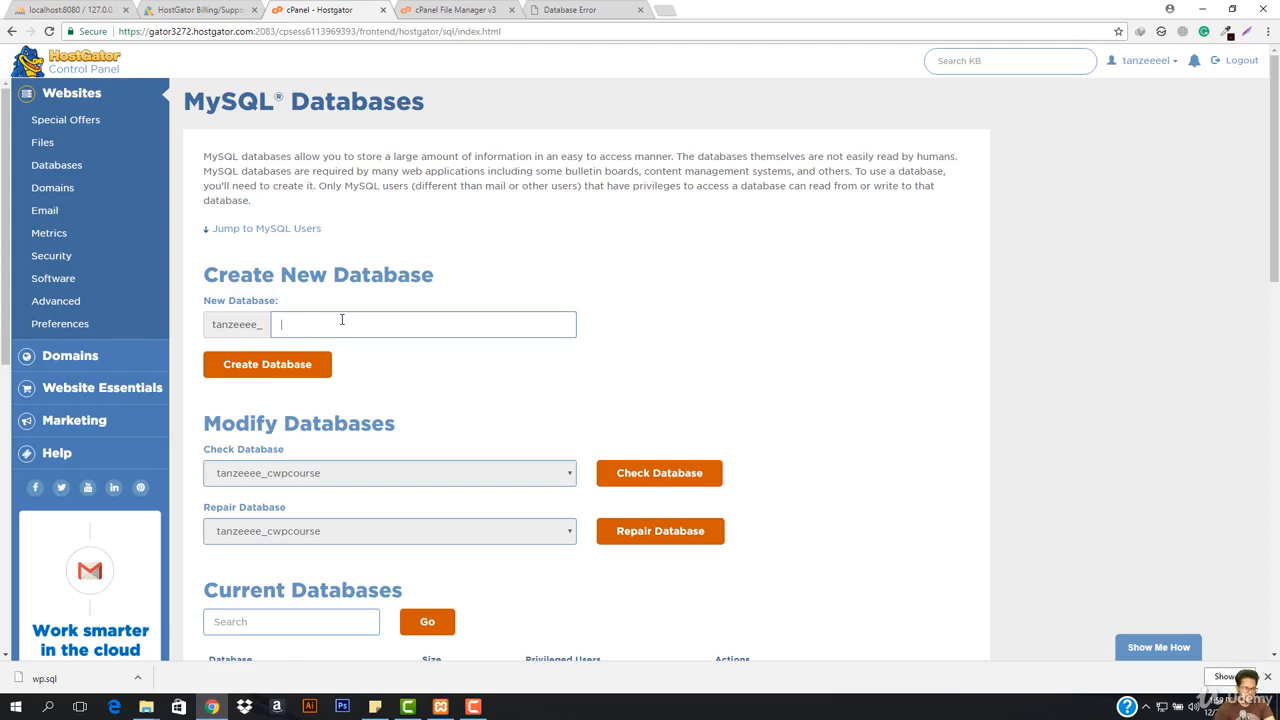
scroll(360, 330, "down", 2)
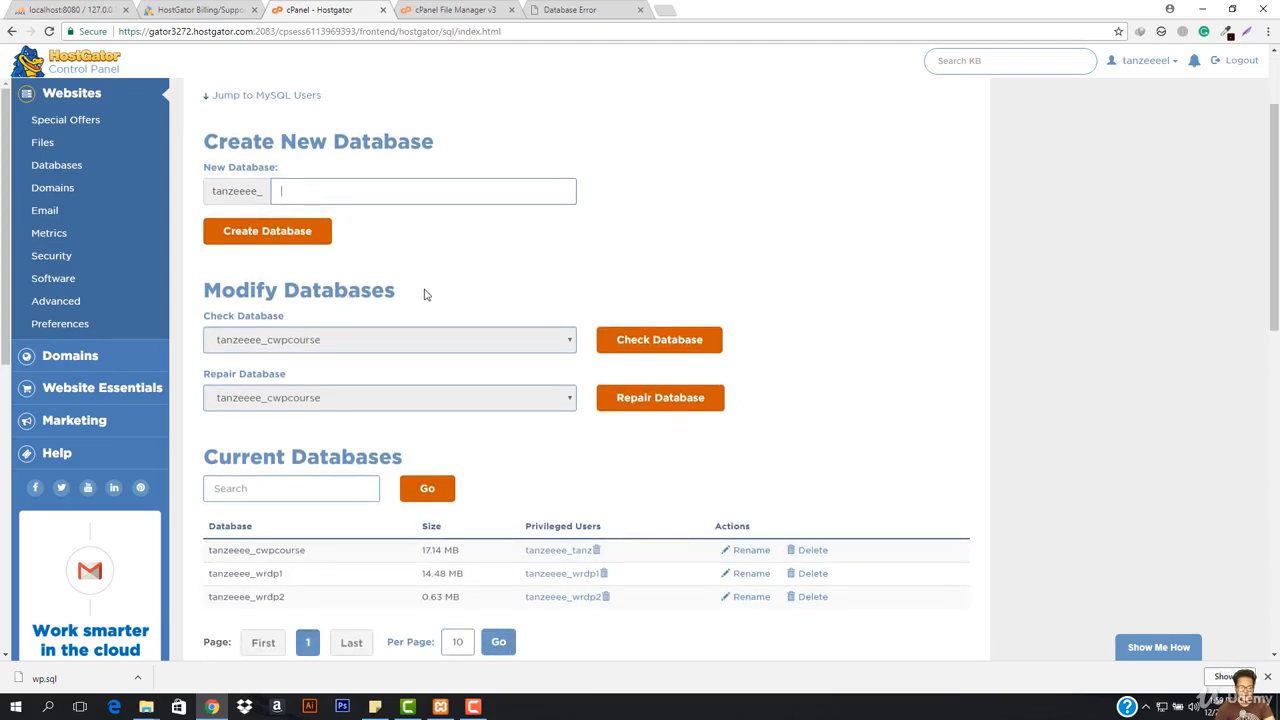
type("wp")
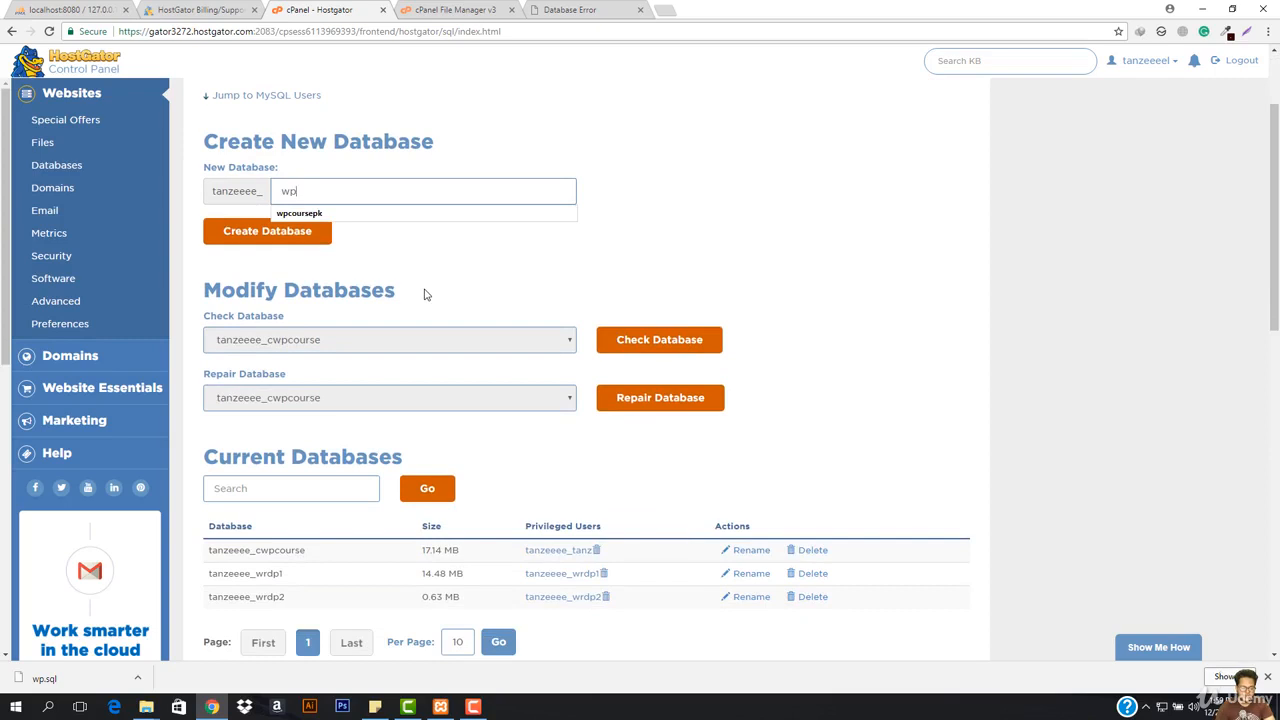
type("migrate")
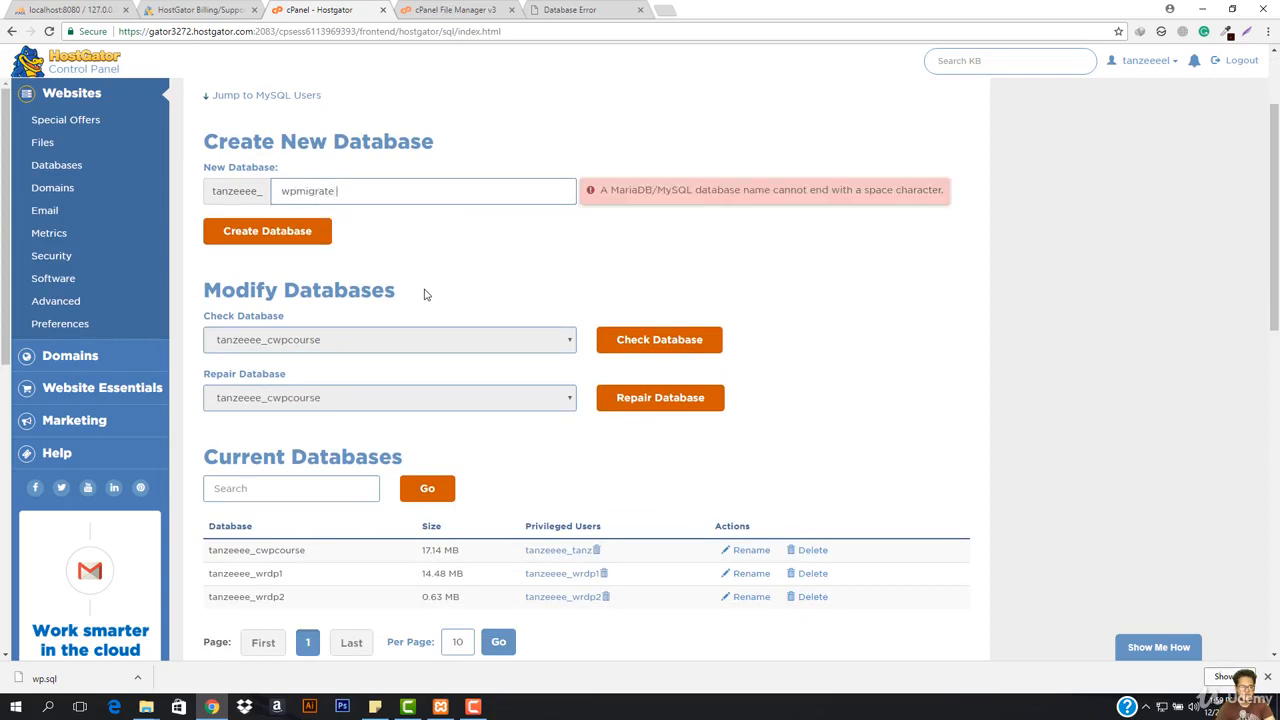
type("e")
key("BackSpace")
key("BackSpace")
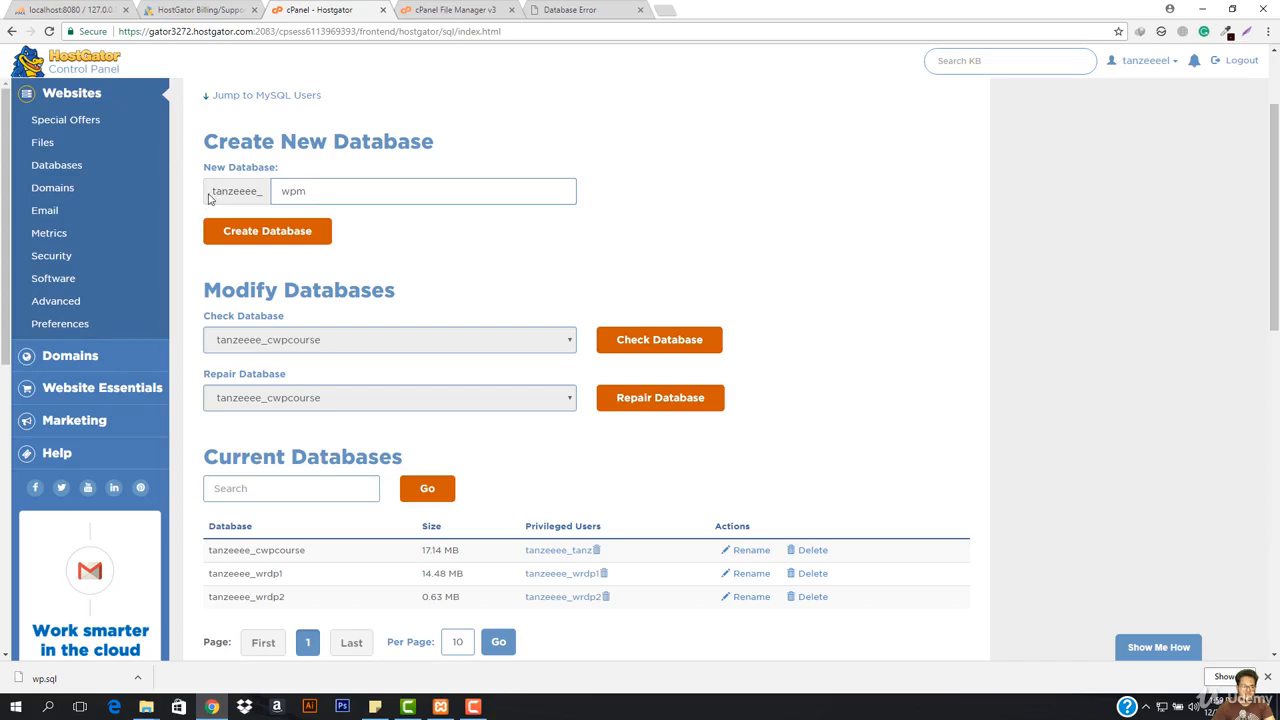
left_click_drag(208, 197, 265, 196)
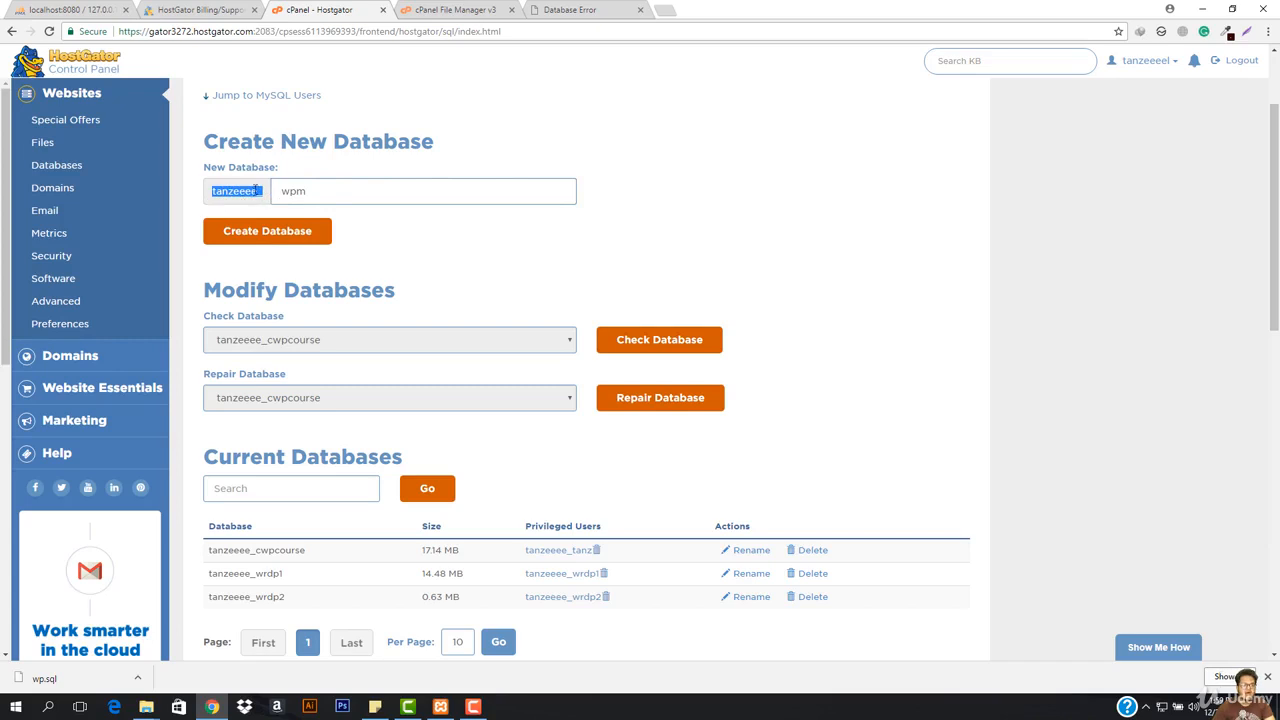
left_click(244, 237)
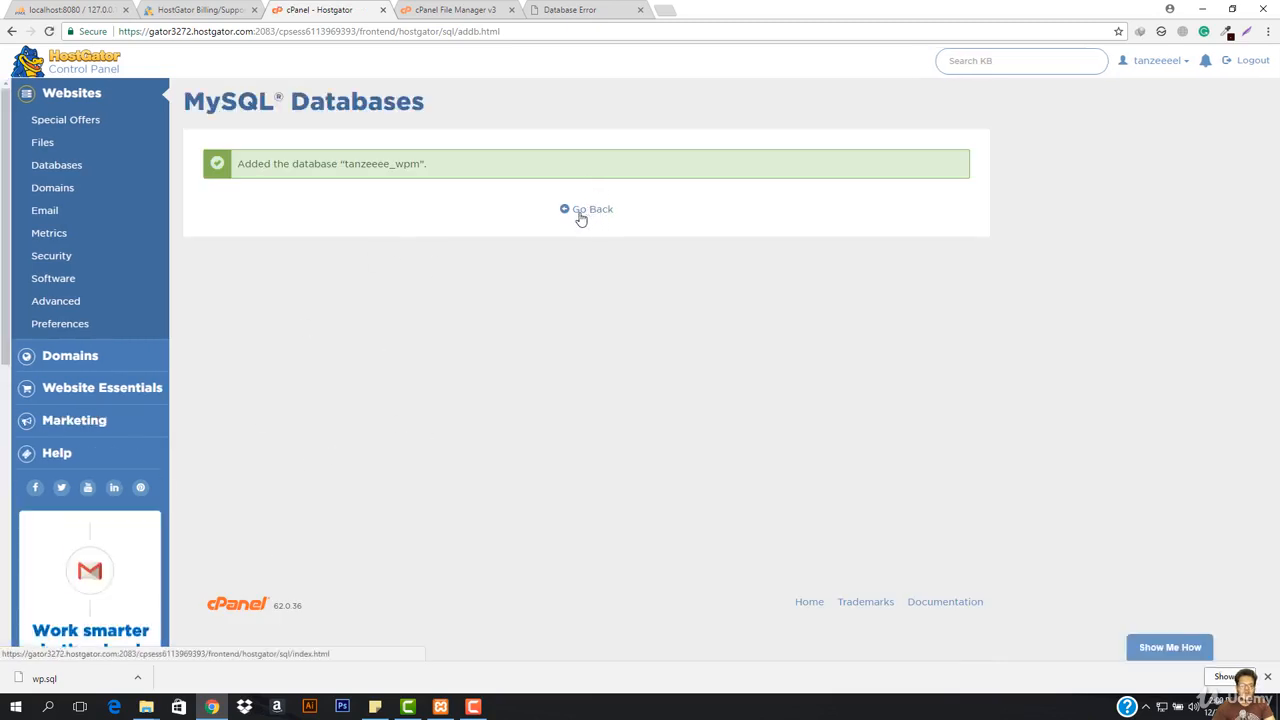
left_click(580, 214)
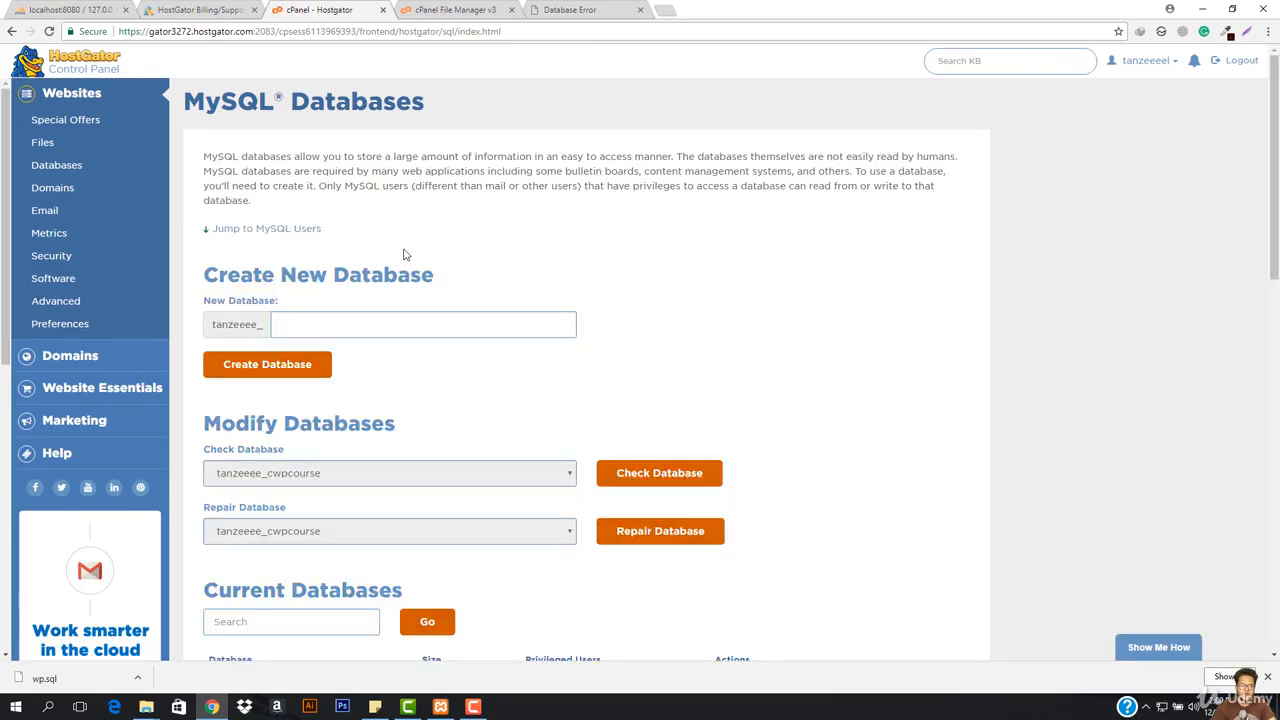
Enter wpm as the username in the Add New User form
scroll(463, 289, "down", 3)
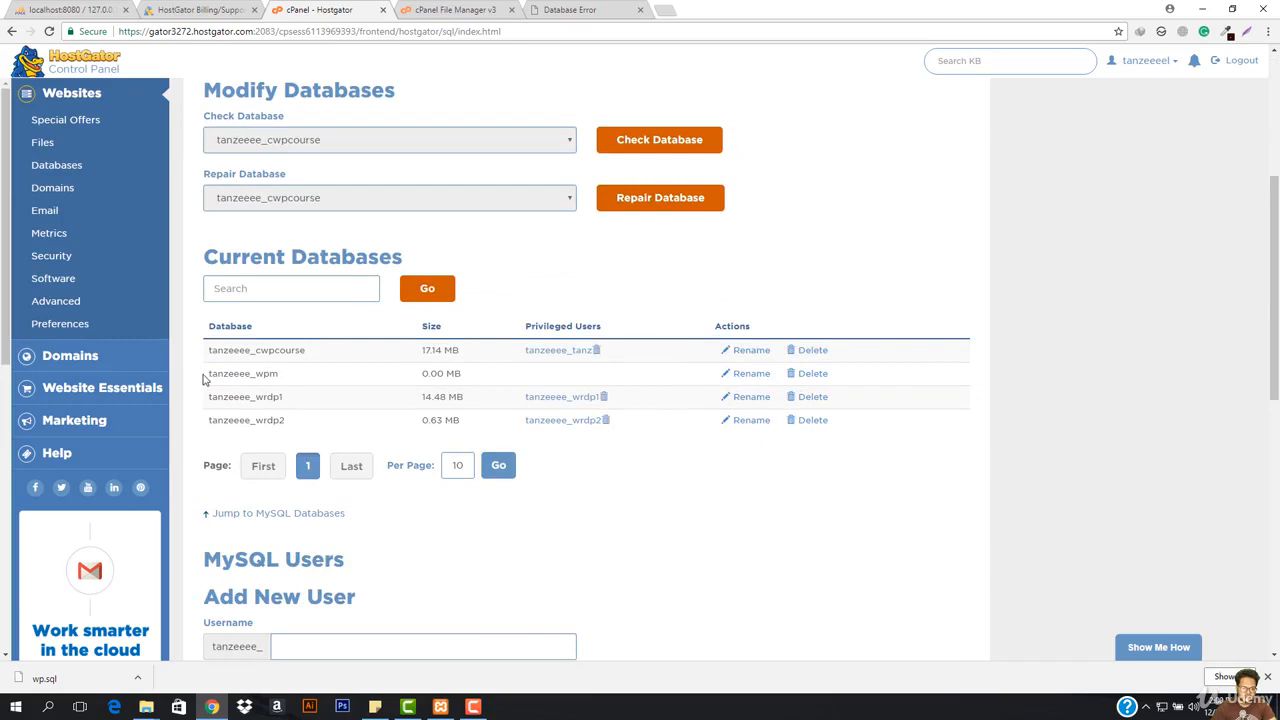
left_click_drag(203, 378, 333, 374)
left_click(225, 388)
scroll(563, 363, "down", 2)
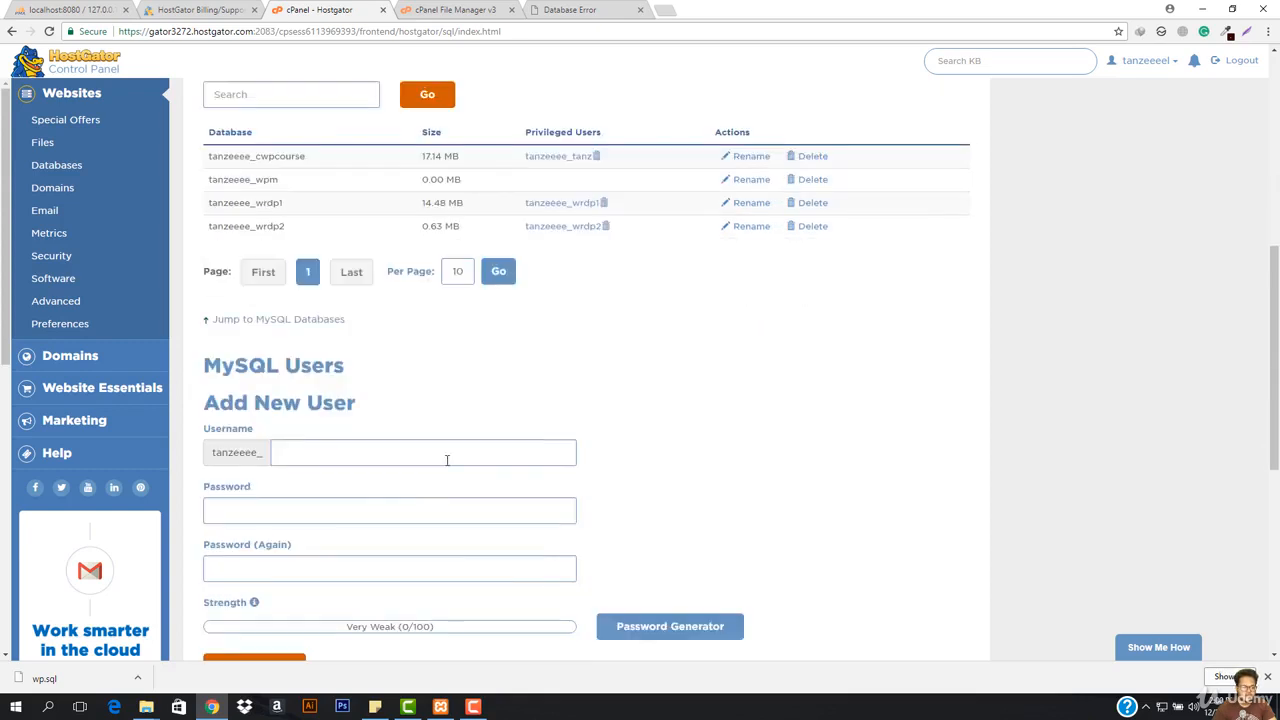
left_click(321, 440)
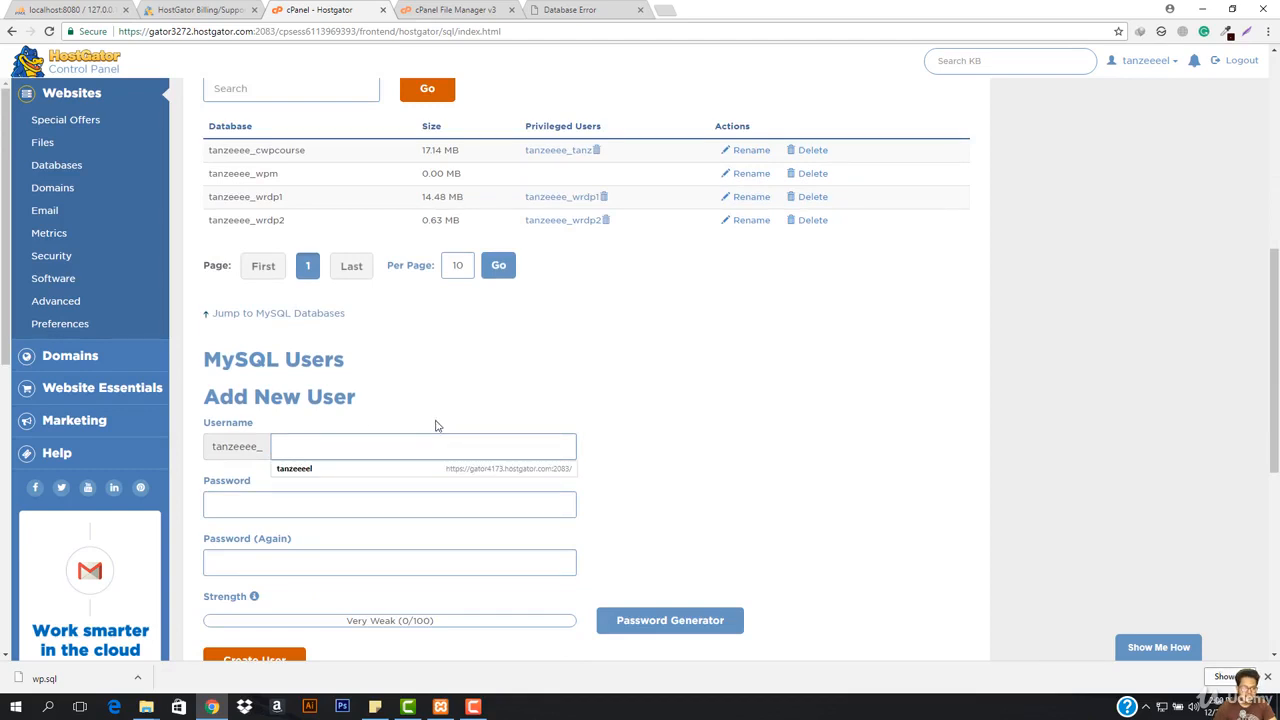
type("w")
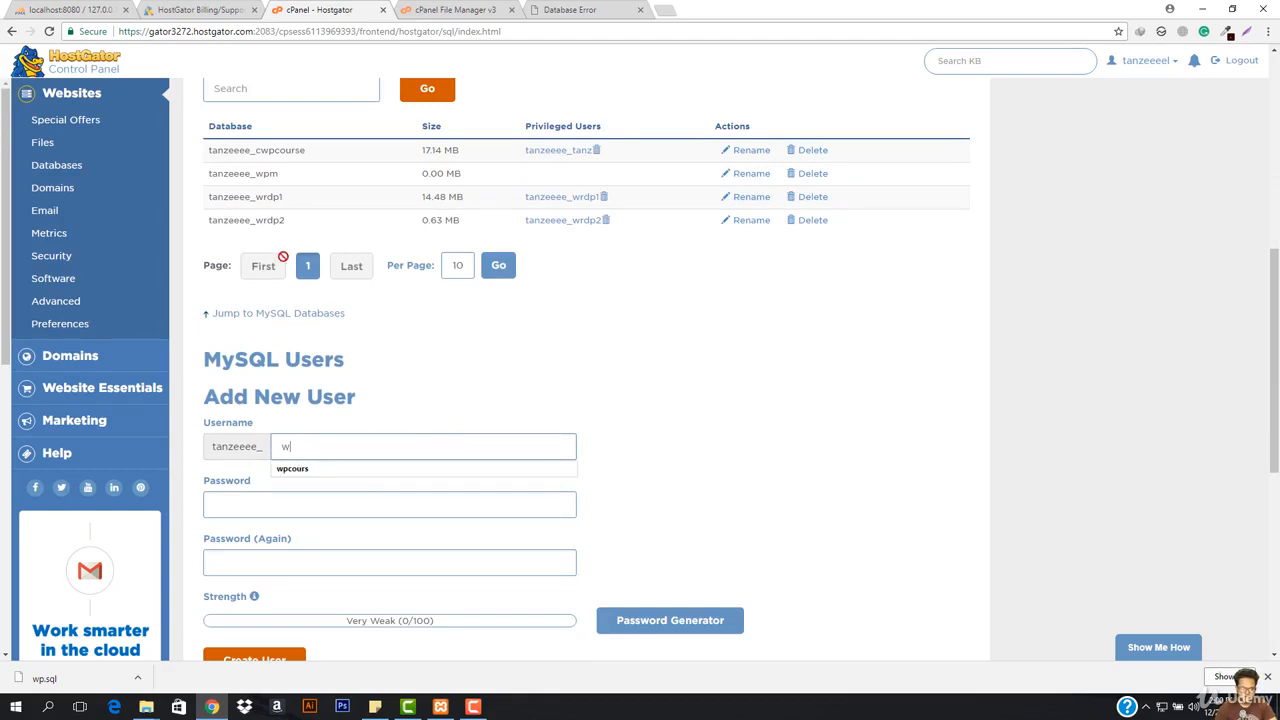
type("pm")
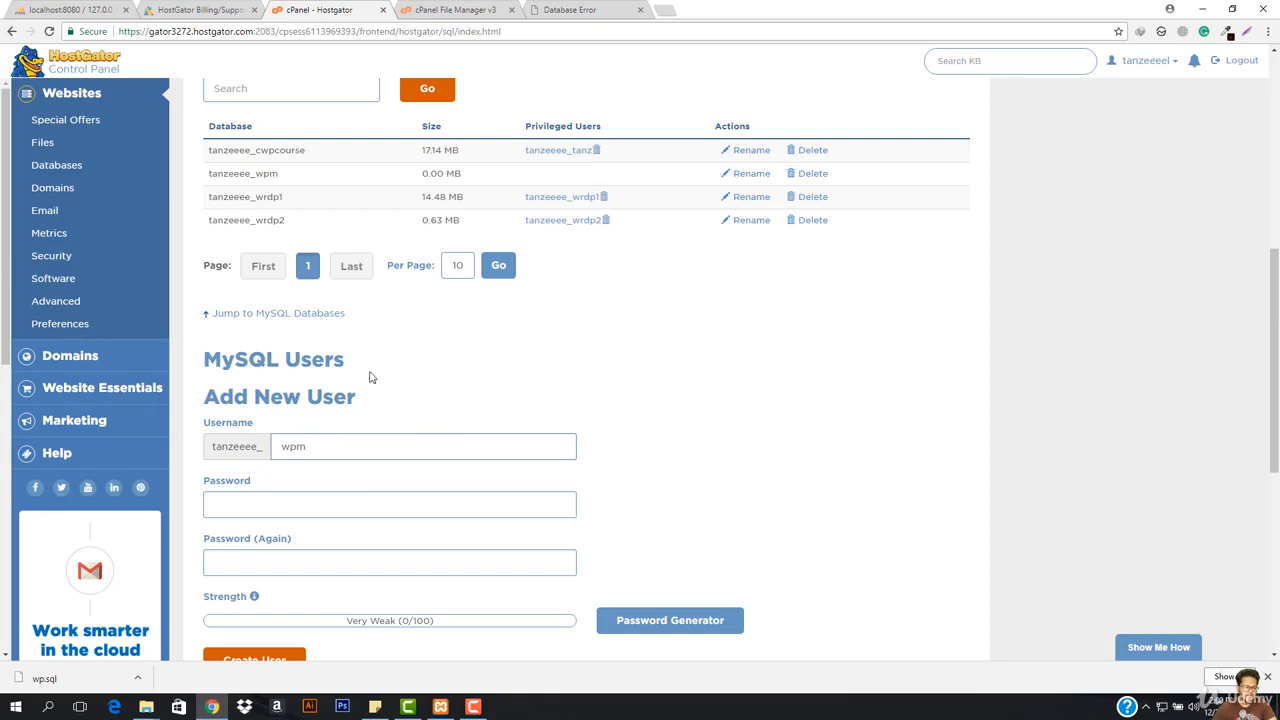
Generate a strong password, keep a copy in a blank tab, and create user tanzeeee_wpm
left_click(214, 506)
left_click(786, 520)
scroll(600, 480, "down", 2)
left_click(642, 423)
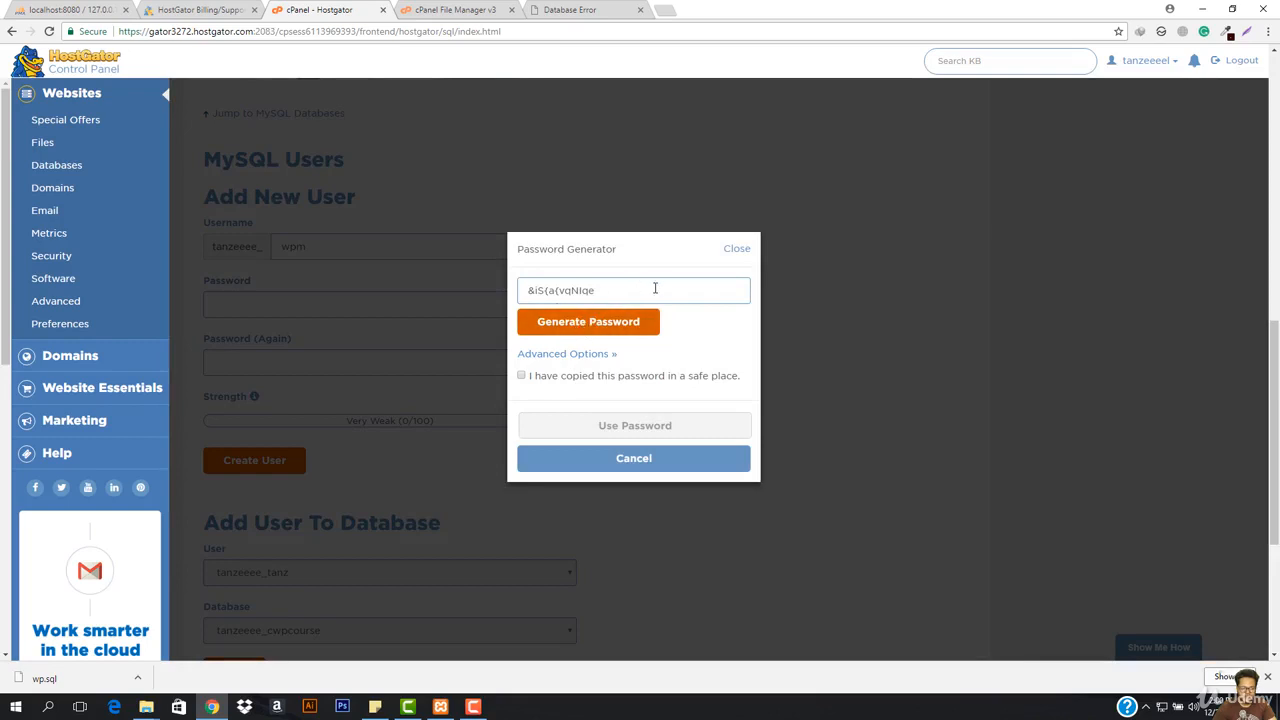
left_click(531, 378)
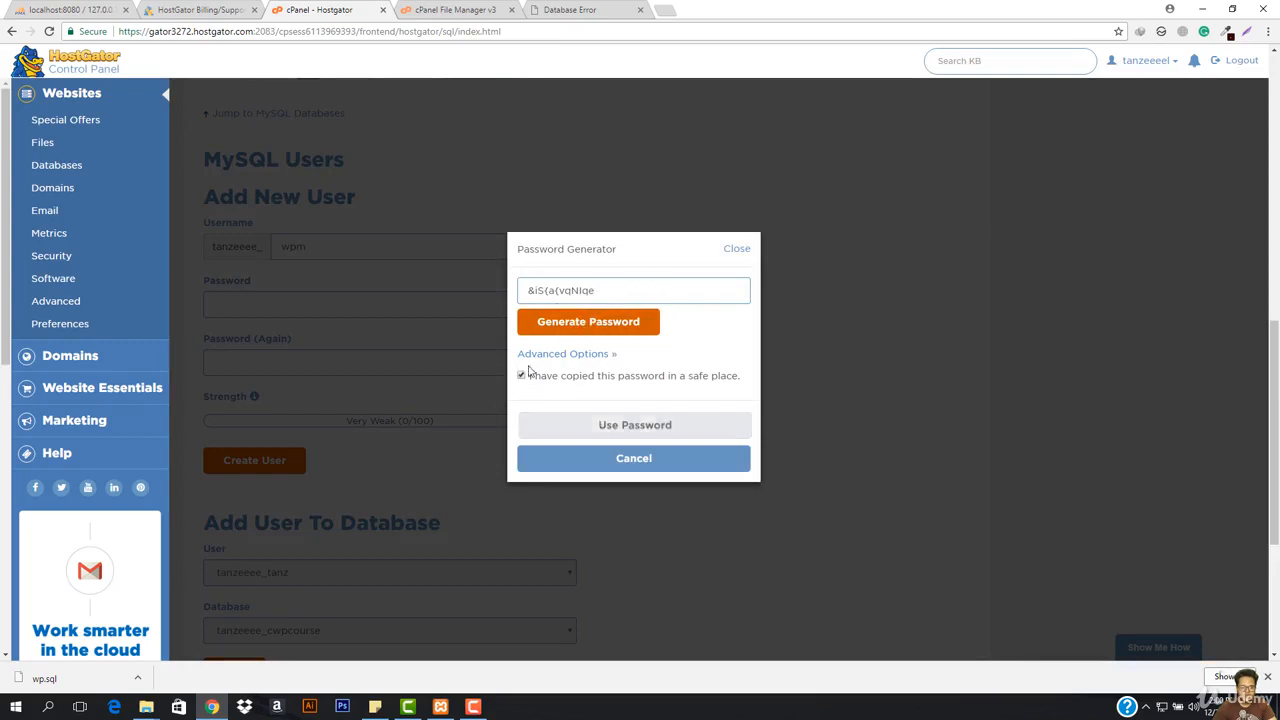
left_click(617, 292)
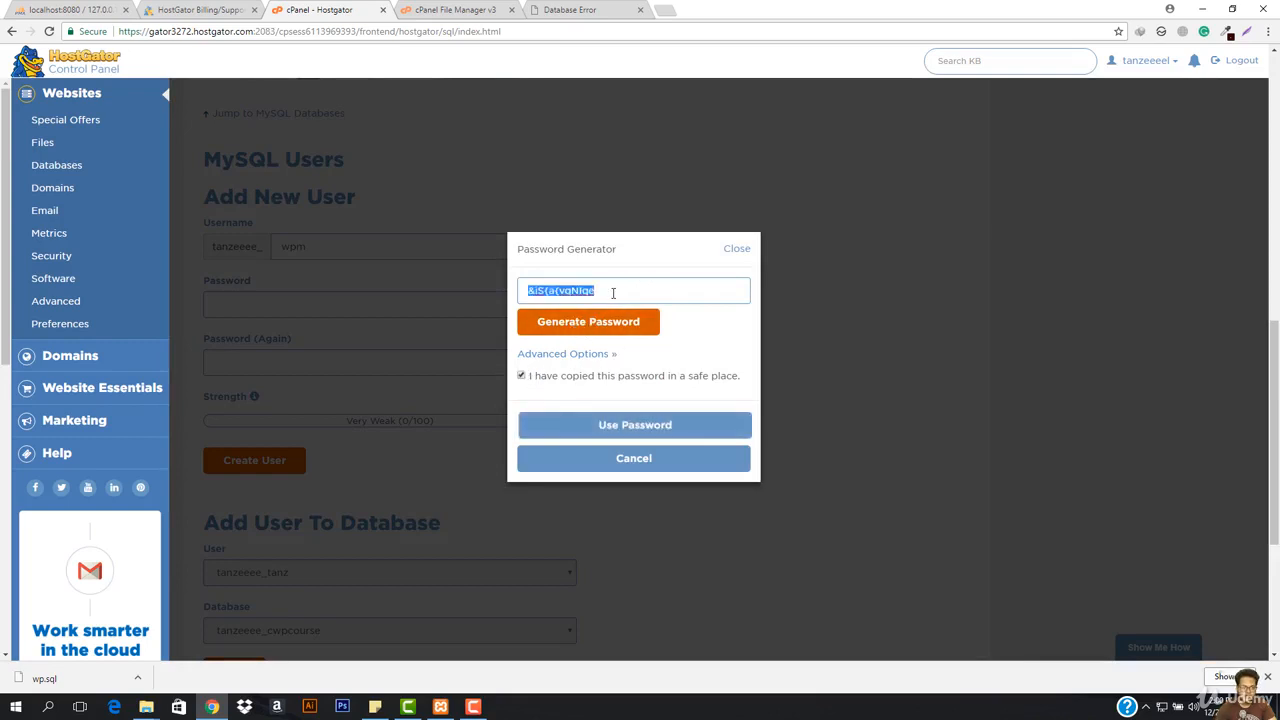
left_click(674, 11)
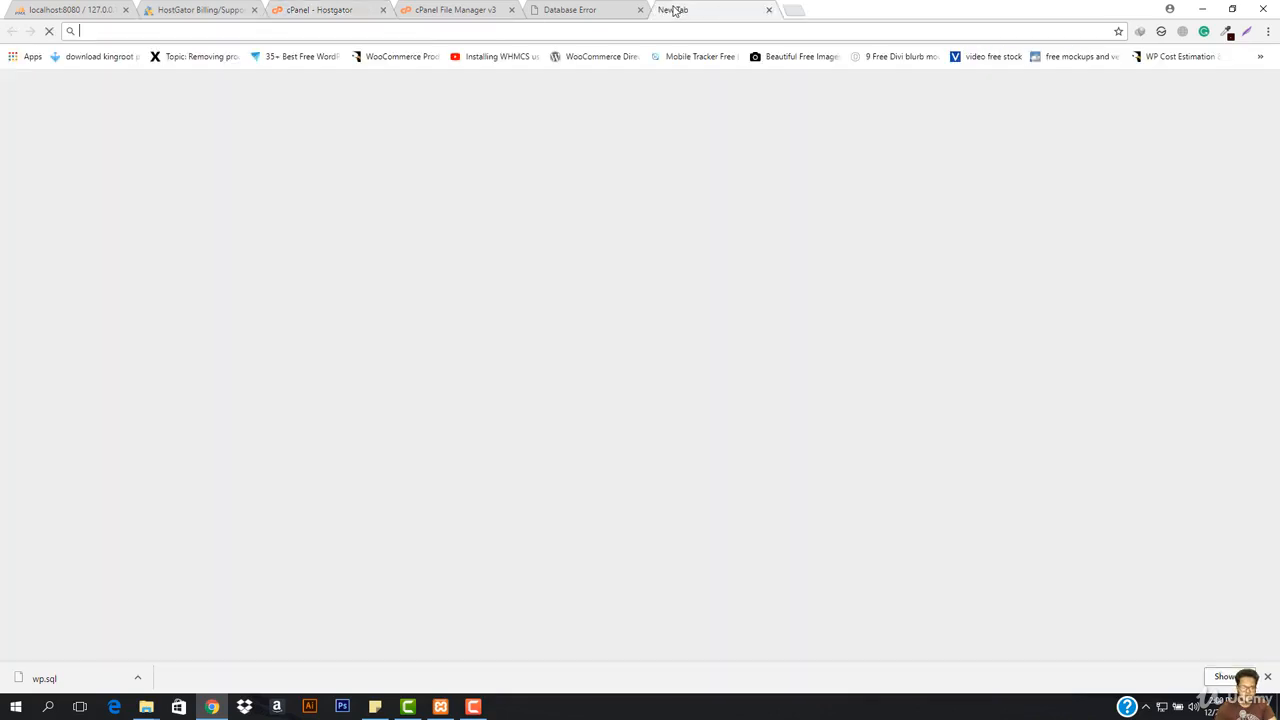
key("ctrl+v")
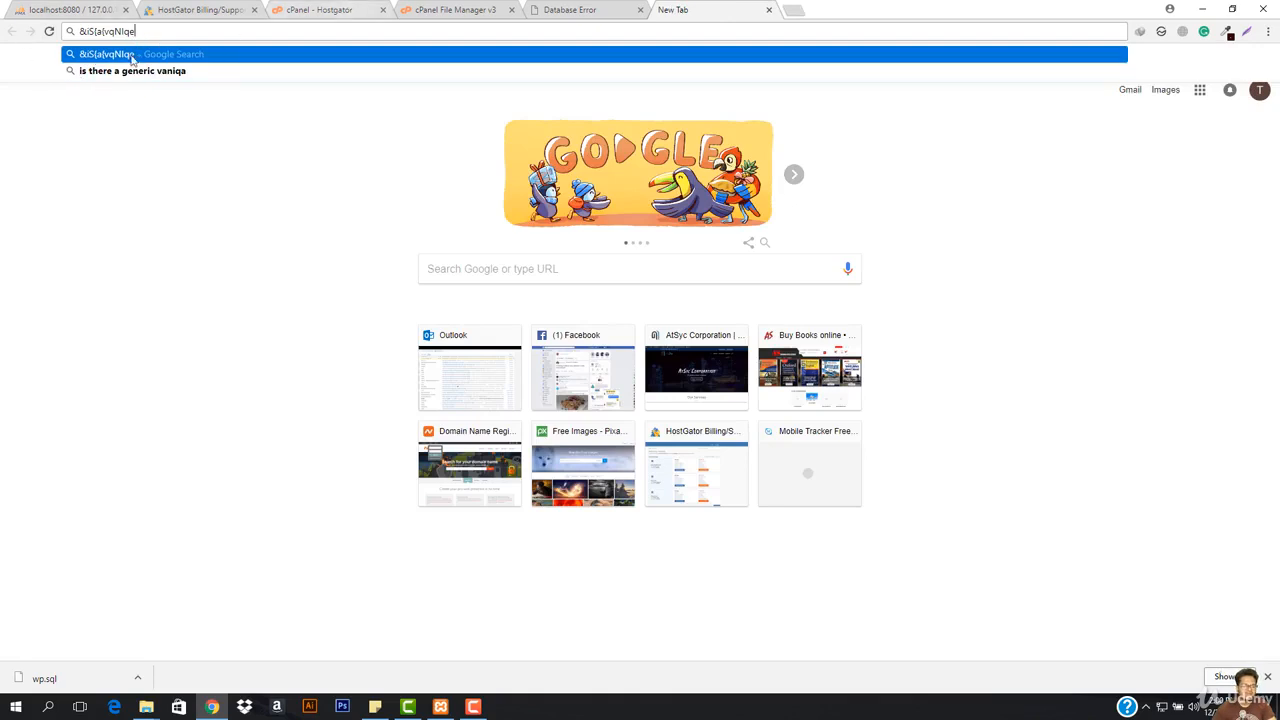
left_click(320, 10)
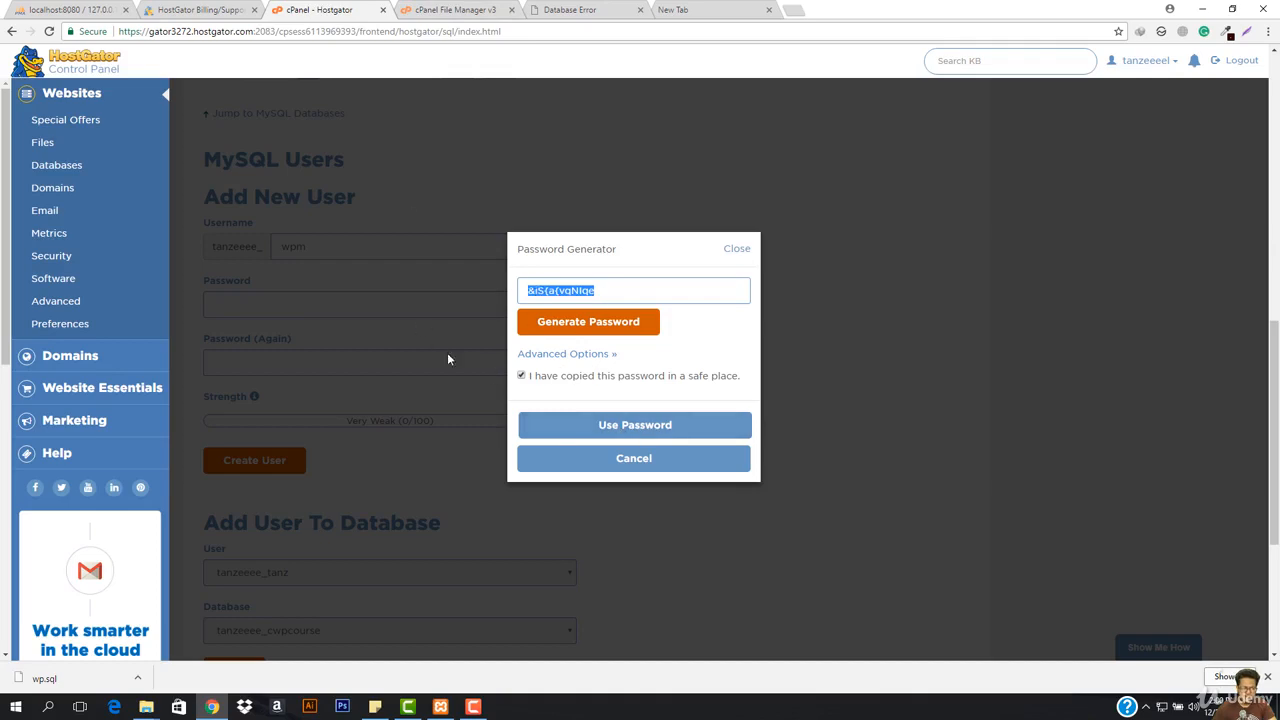
left_click(635, 428)
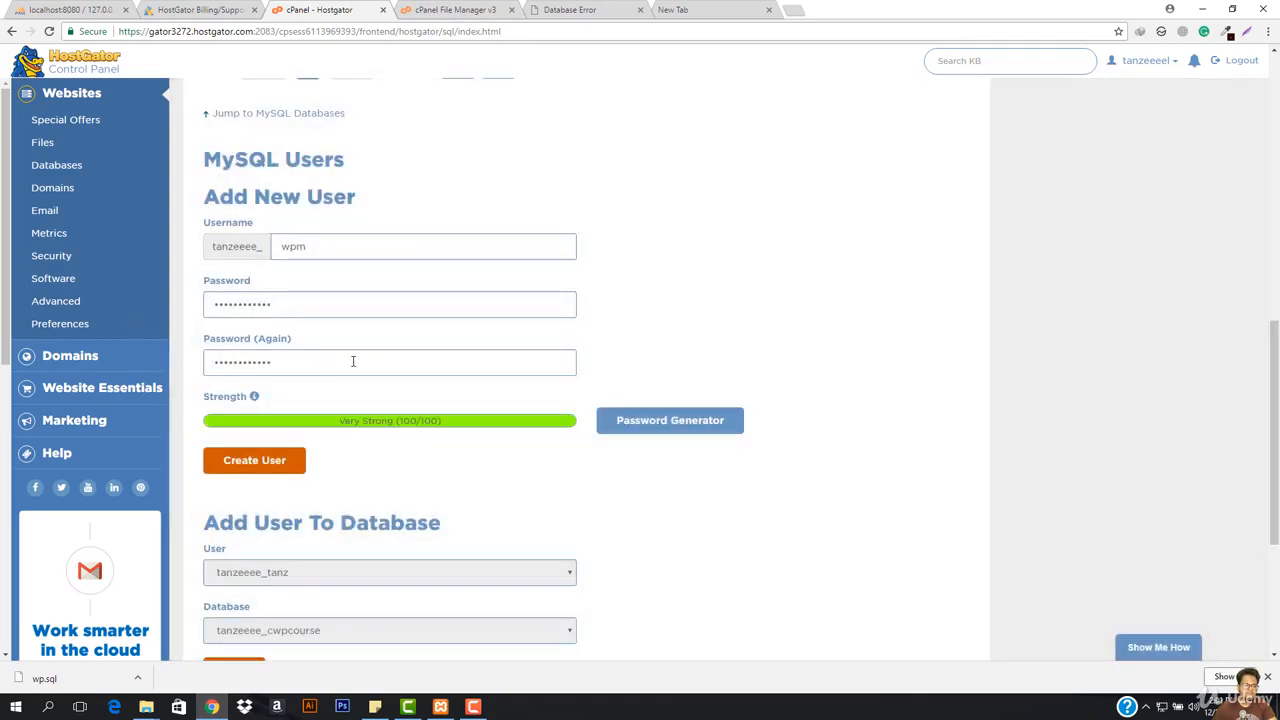
left_click(257, 470)
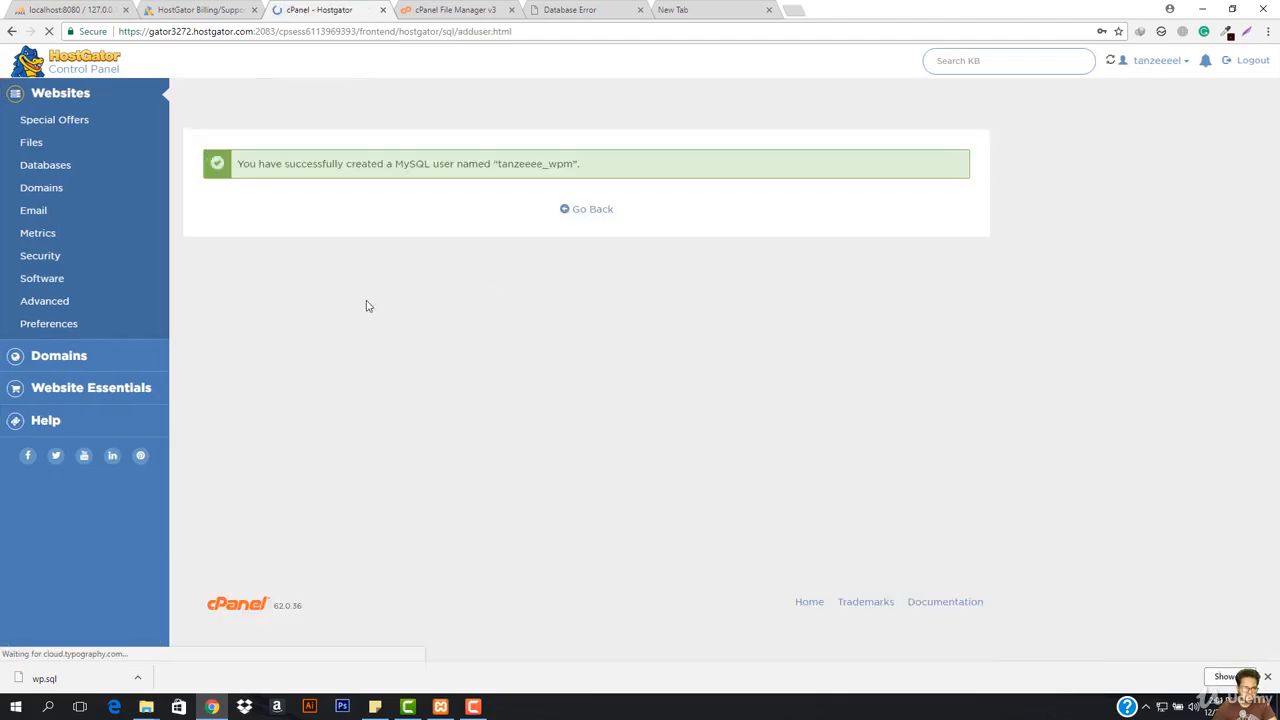
Return to the MySQL Databases page and dismiss the Windows restart reminder
left_click_drag(249, 163, 640, 169)
left_click(643, 170)
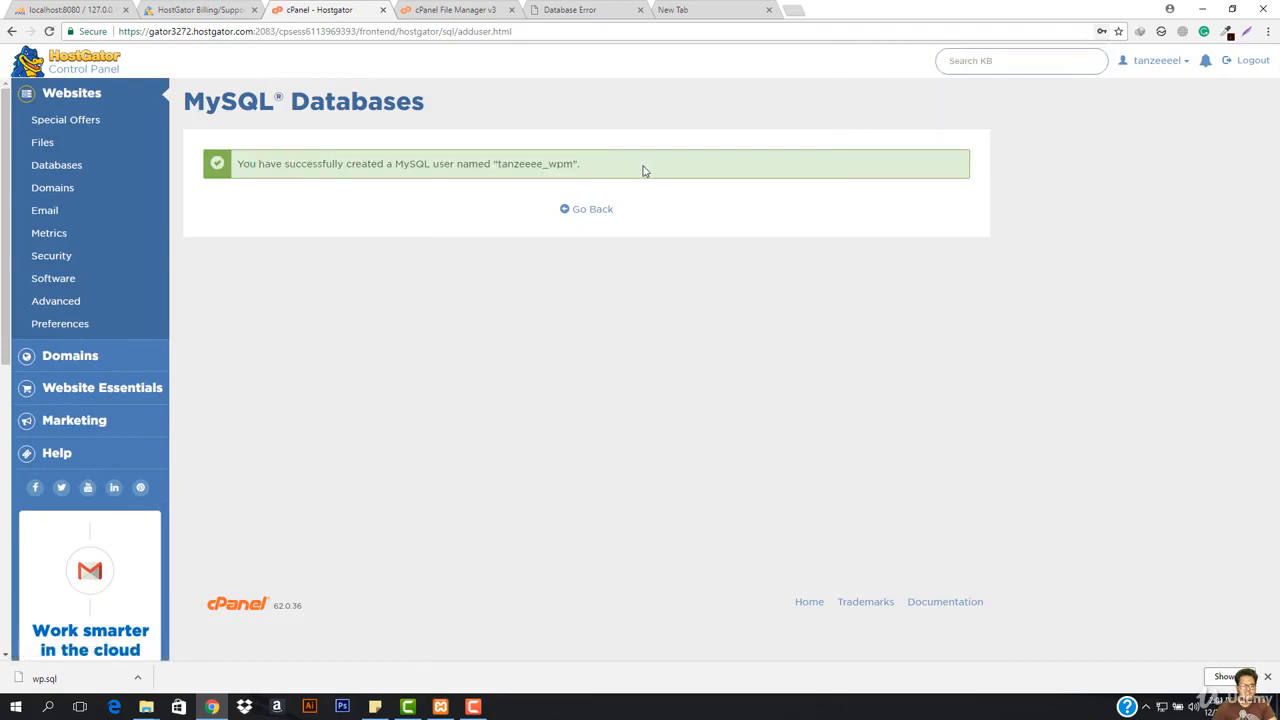
left_click(591, 211)
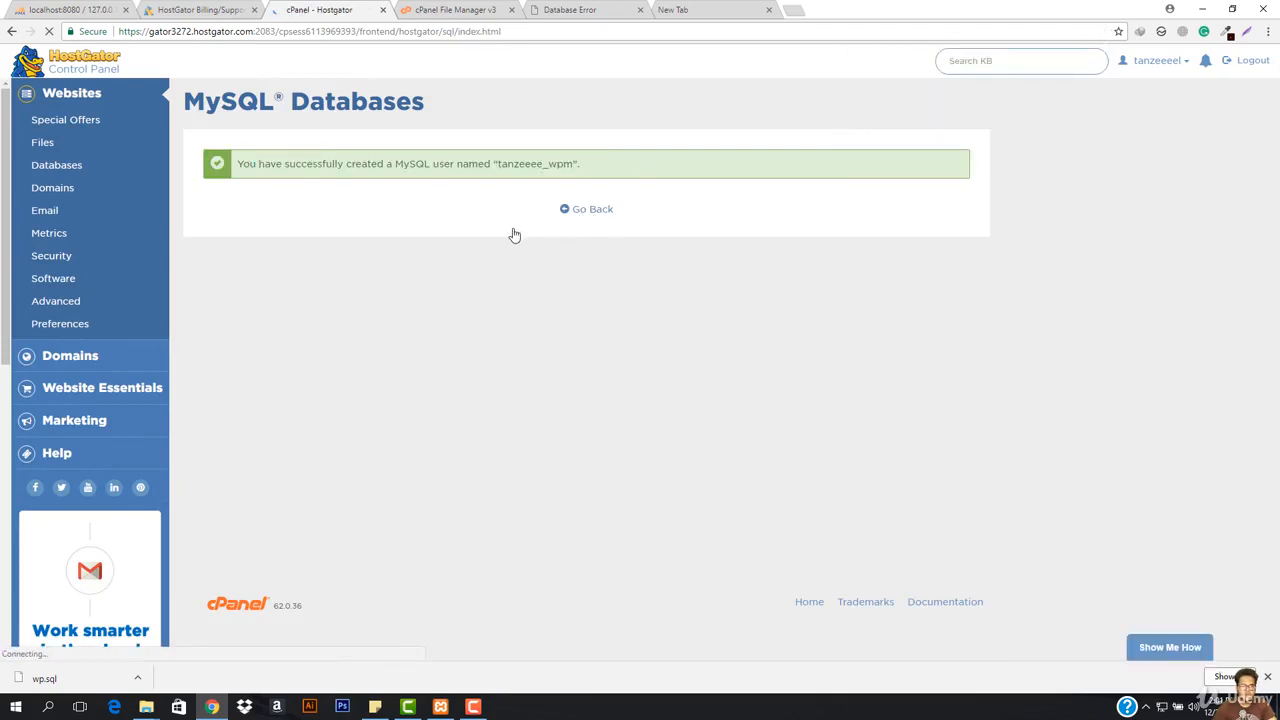
scroll(437, 414, "down", 8)
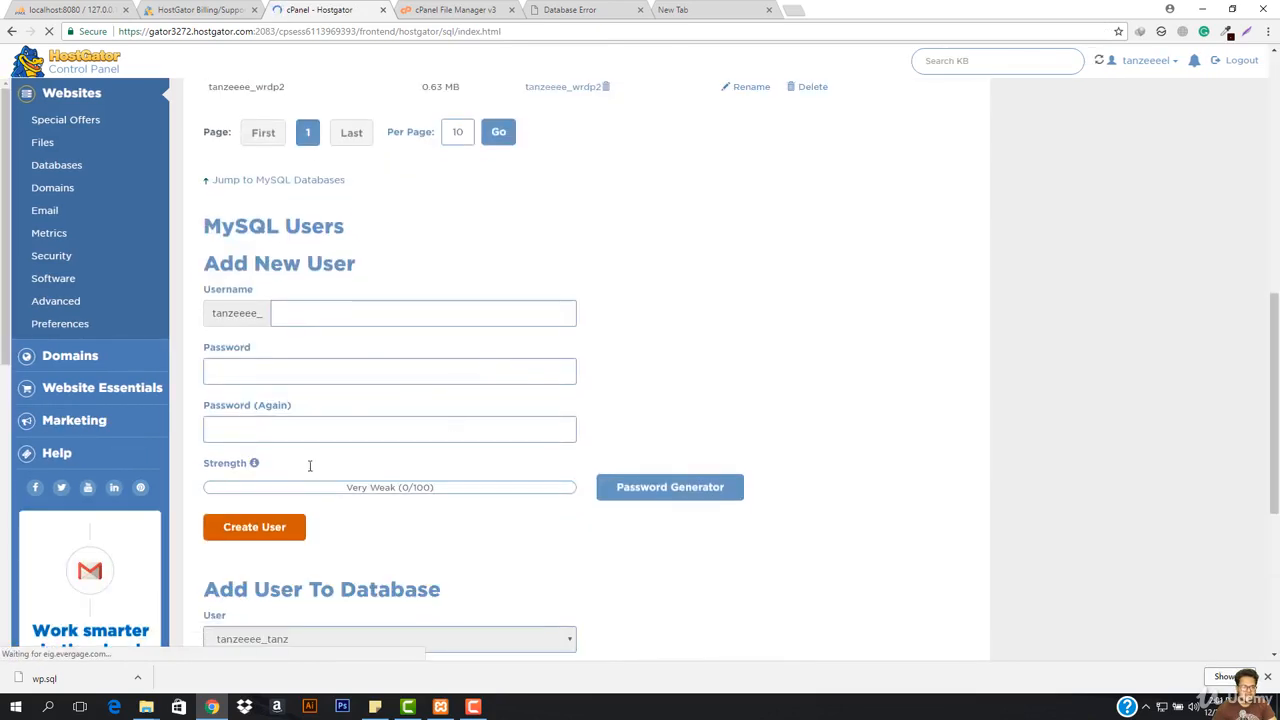
scroll(343, 395, "down", 4)
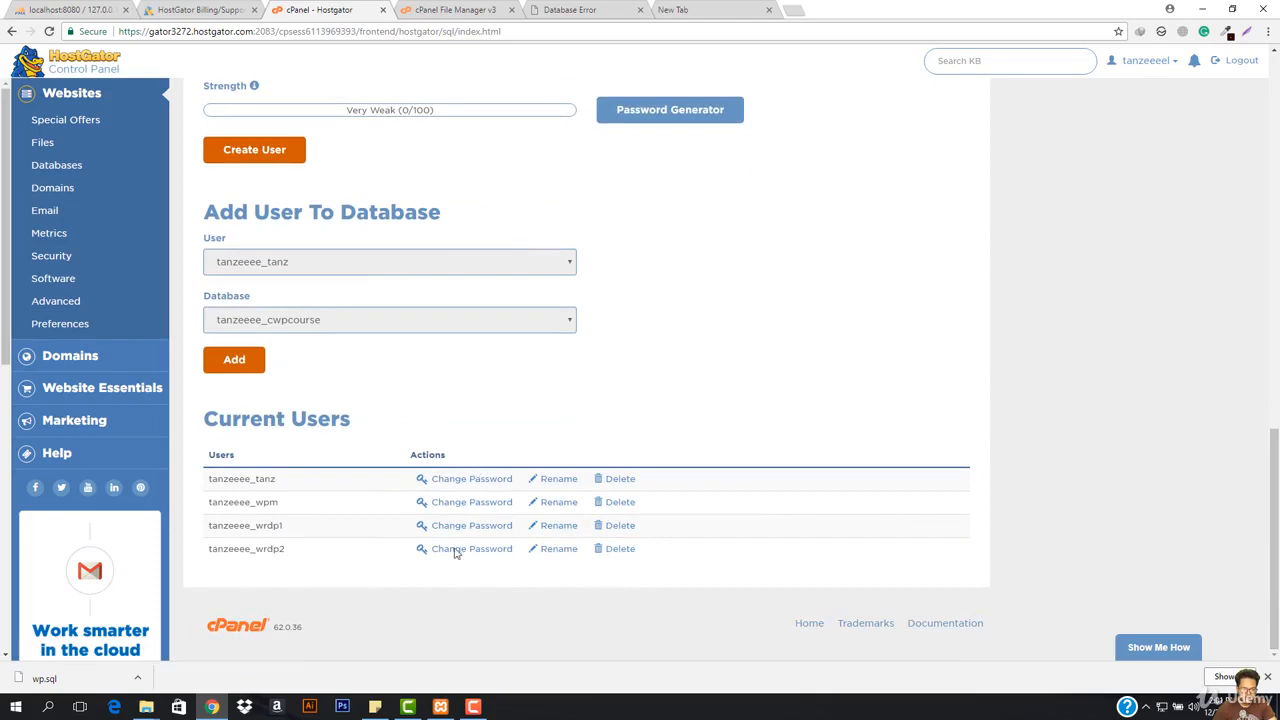
scroll(543, 500, "up", 3)
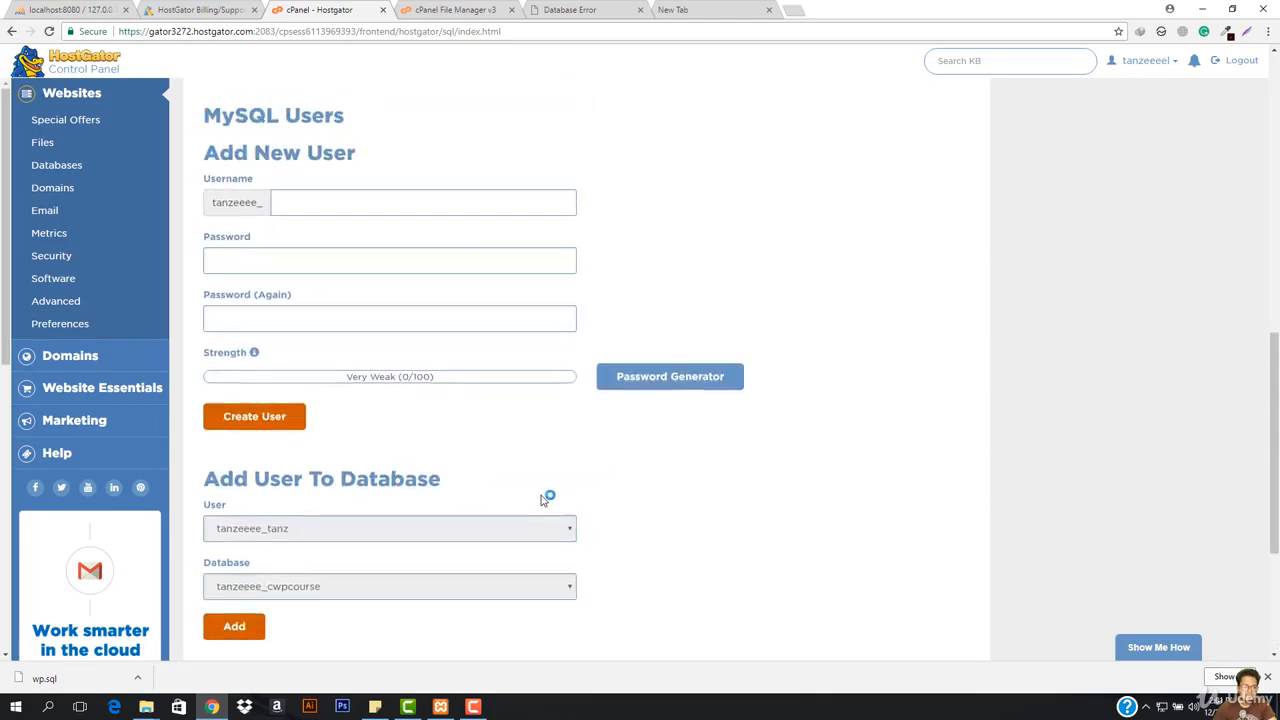
scroll(543, 497, "up", 2)
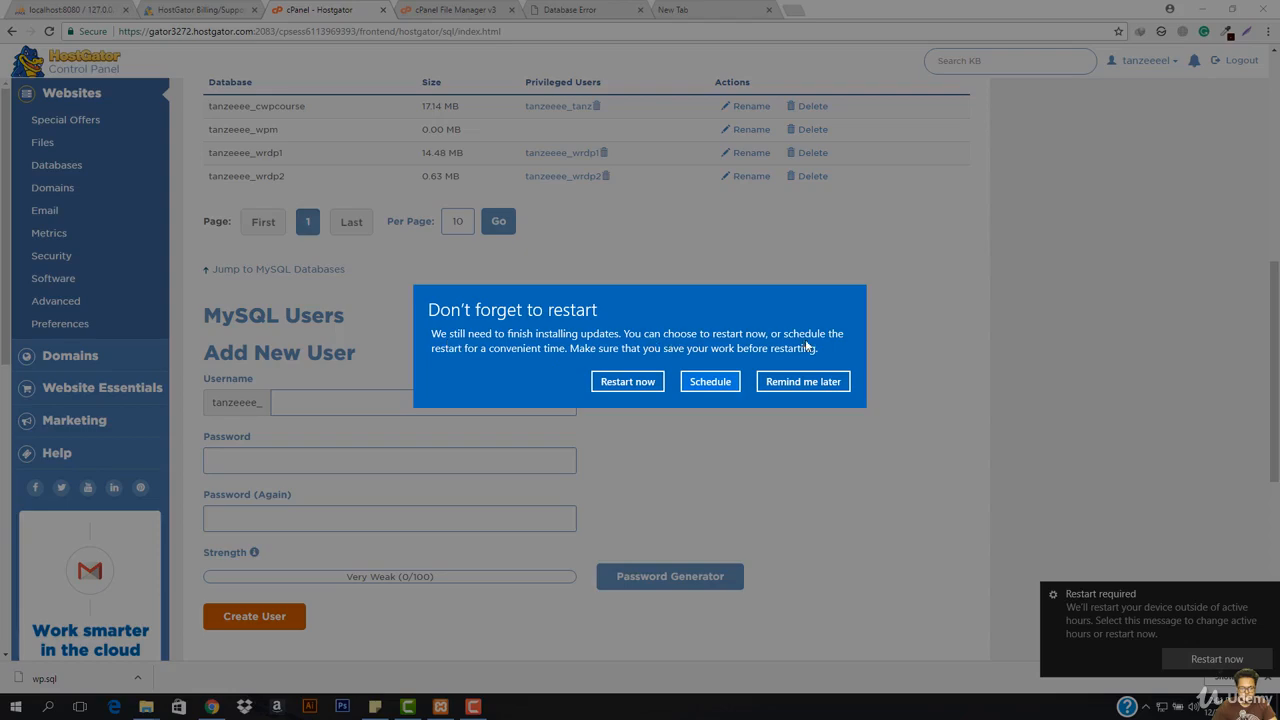
left_click(804, 382)
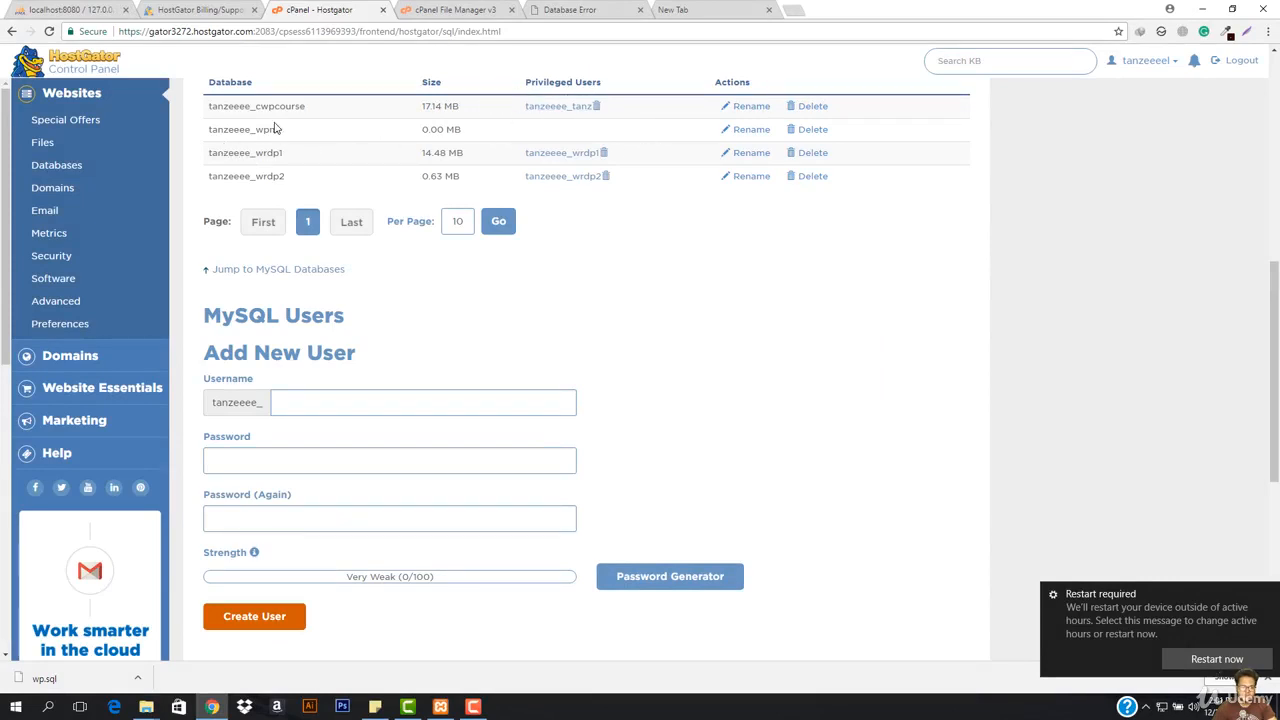
Add user tanzeeee_wpm to database tanzeeee_wpm under Add User To Database
scroll(333, 368, "down", 5)
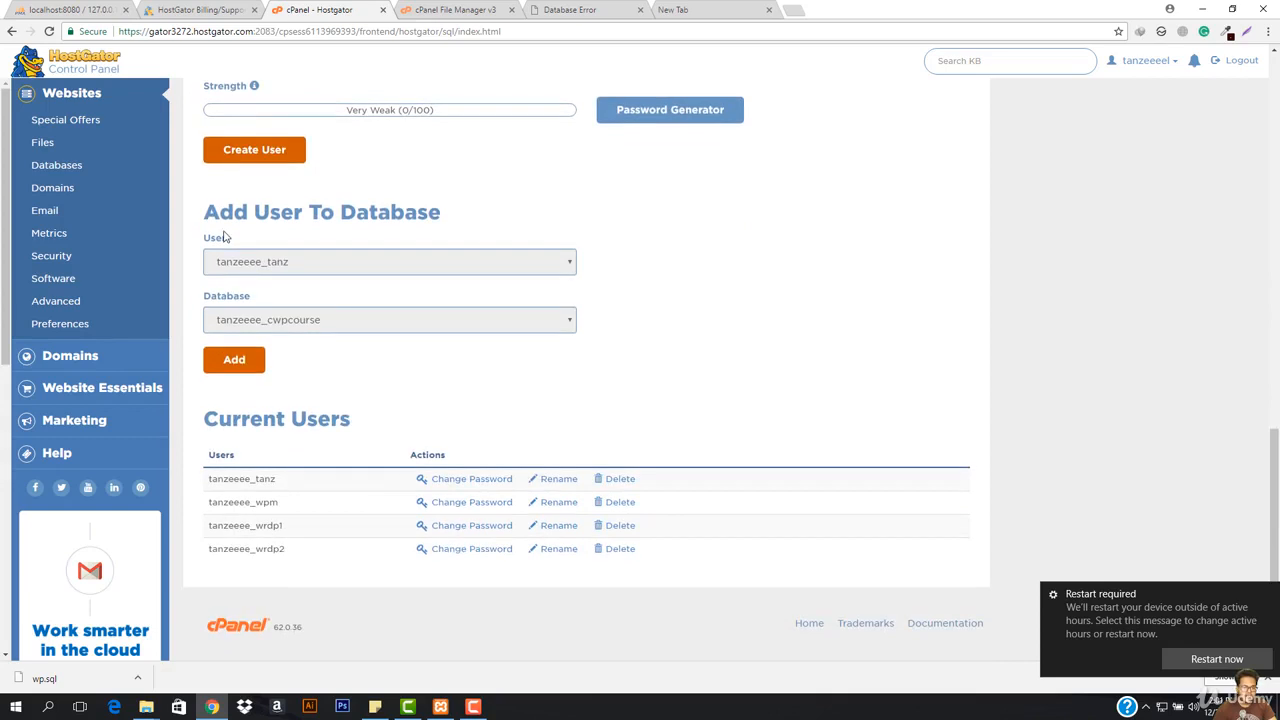
left_click_drag(207, 215, 543, 214)
left_click(545, 216)
left_click(370, 264)
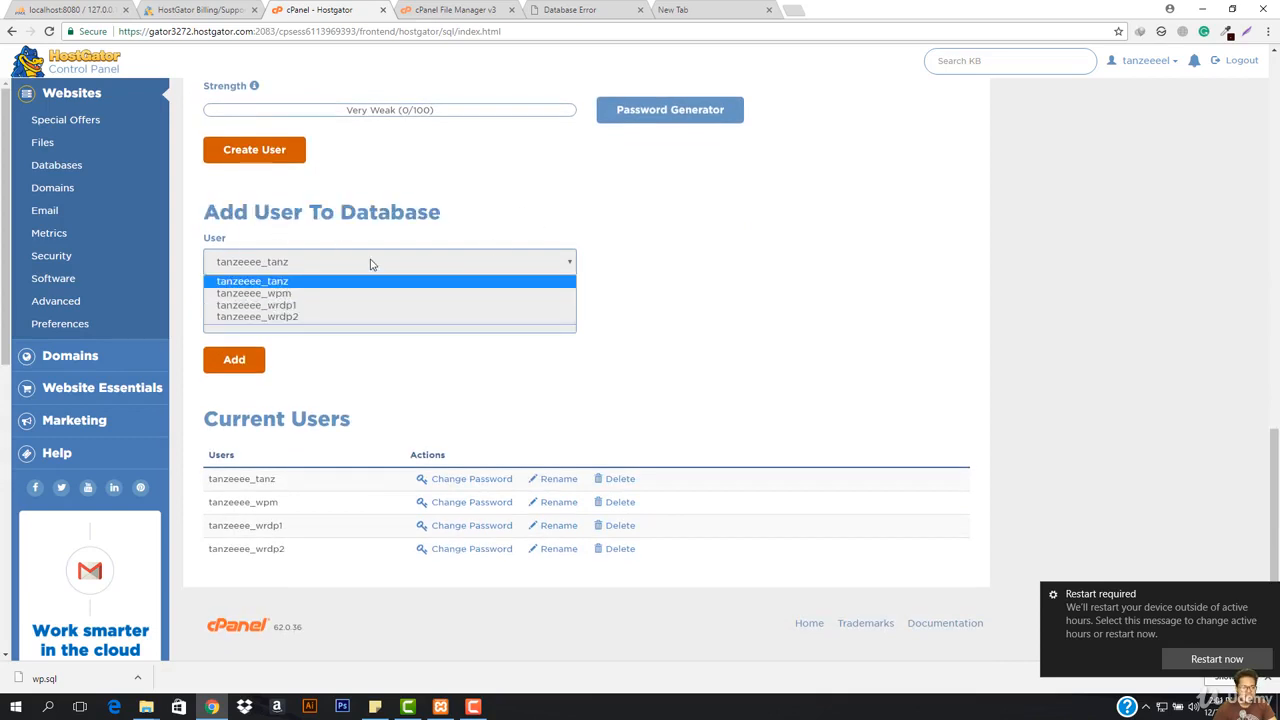
left_click(270, 293)
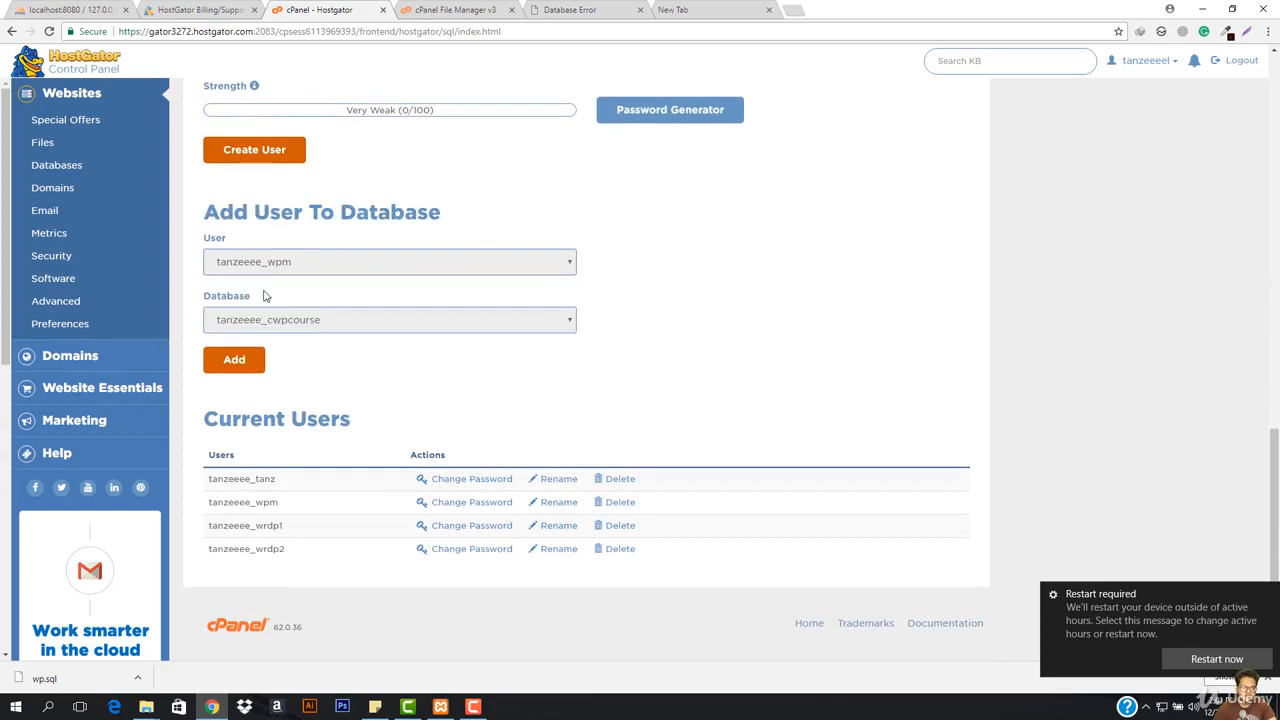
left_click(333, 319)
left_click(314, 349)
left_click(230, 362)
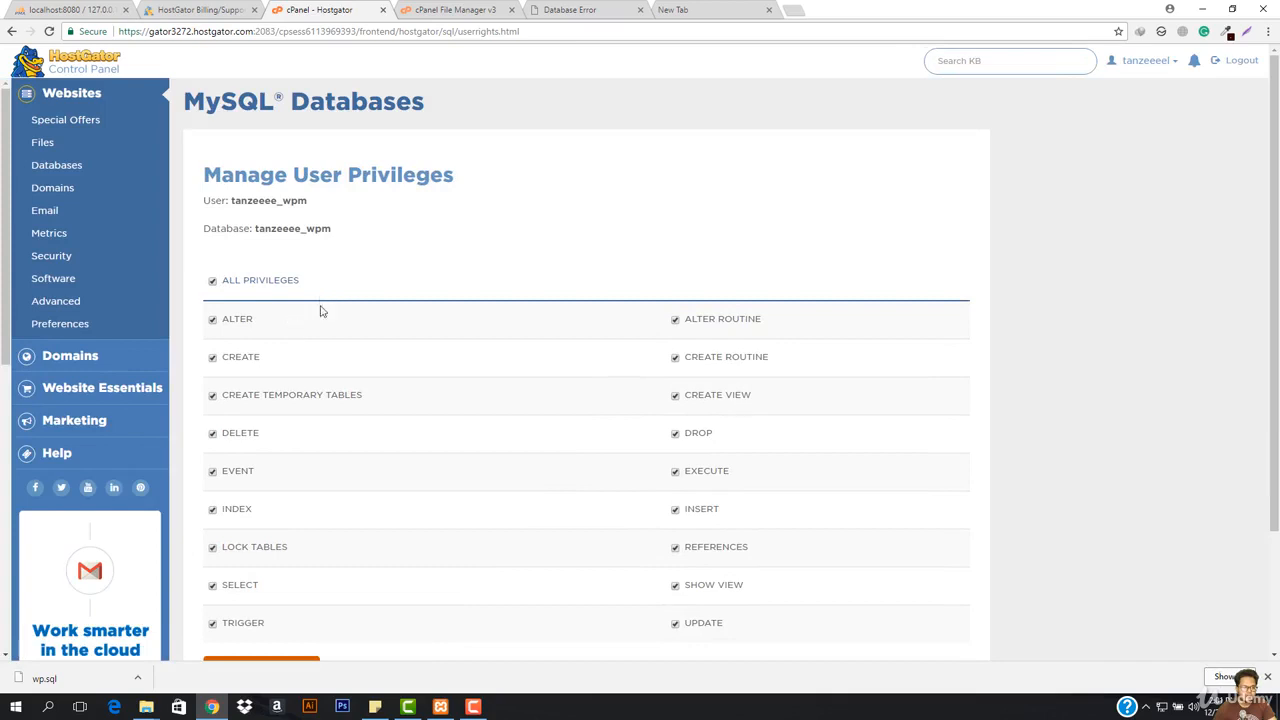
Keep ALL PRIVILEGES checked for tanzeeee_wpm and save the changes
scroll(320, 311, "down", 2)
left_click(267, 518)
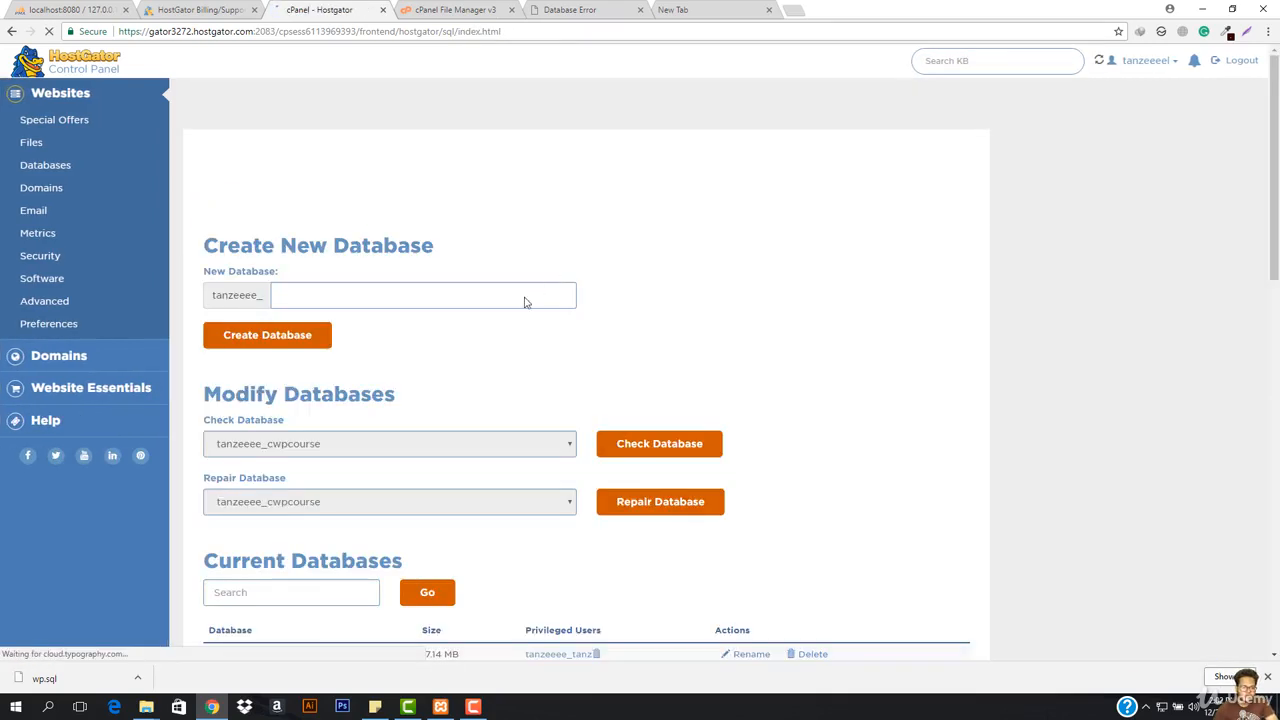
scroll(523, 300, "down", 4)
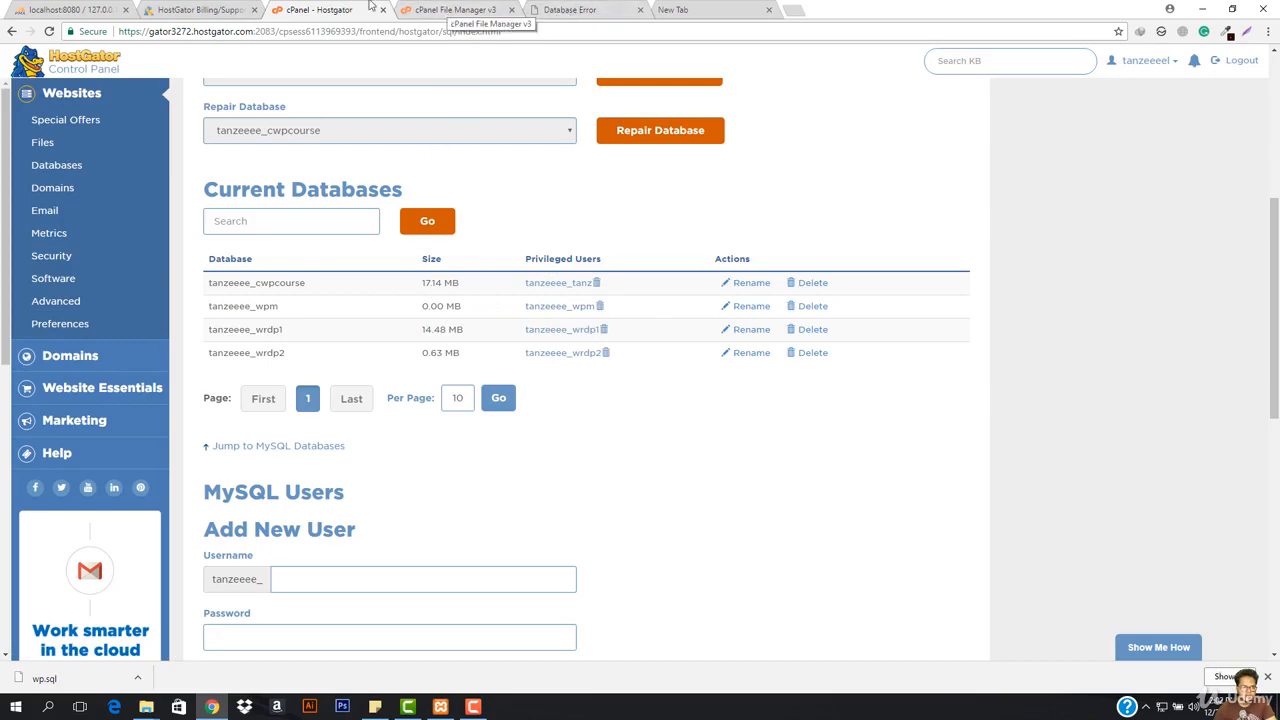
Open phpMyAdmin from the cPanel home page in a new browser tab
scroll(360, 248, "up", 4)
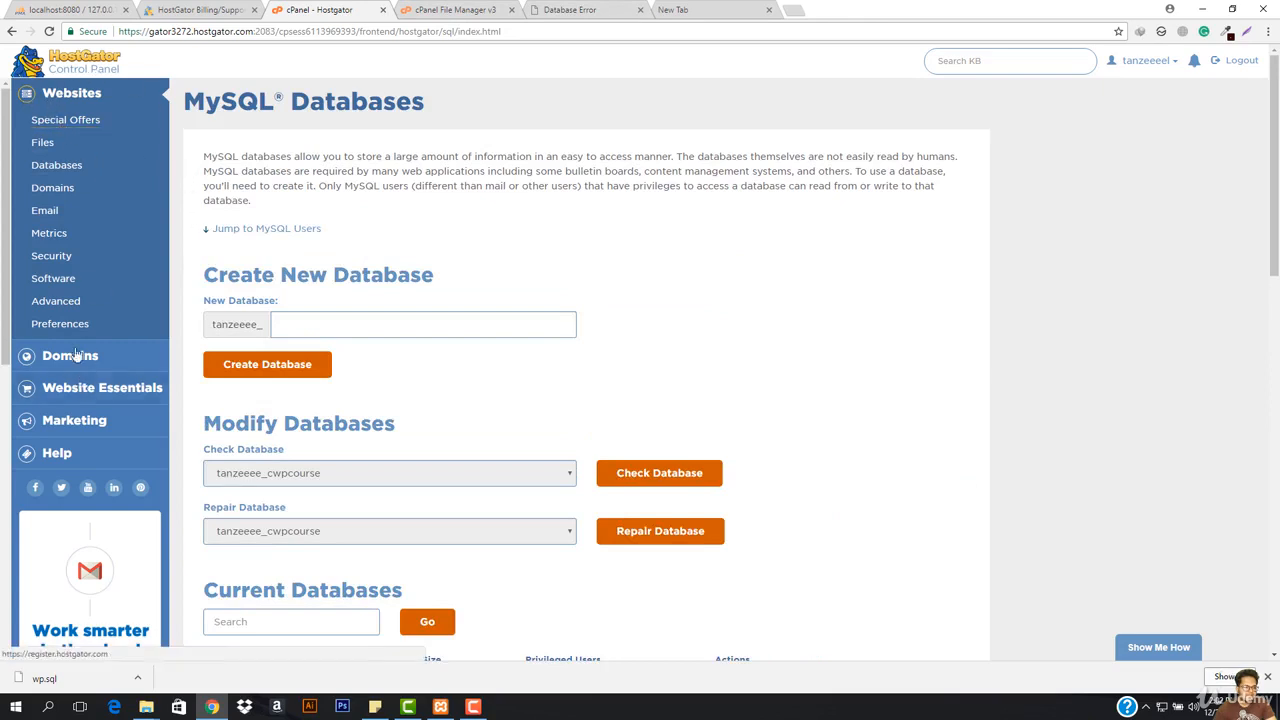
left_click(66, 96)
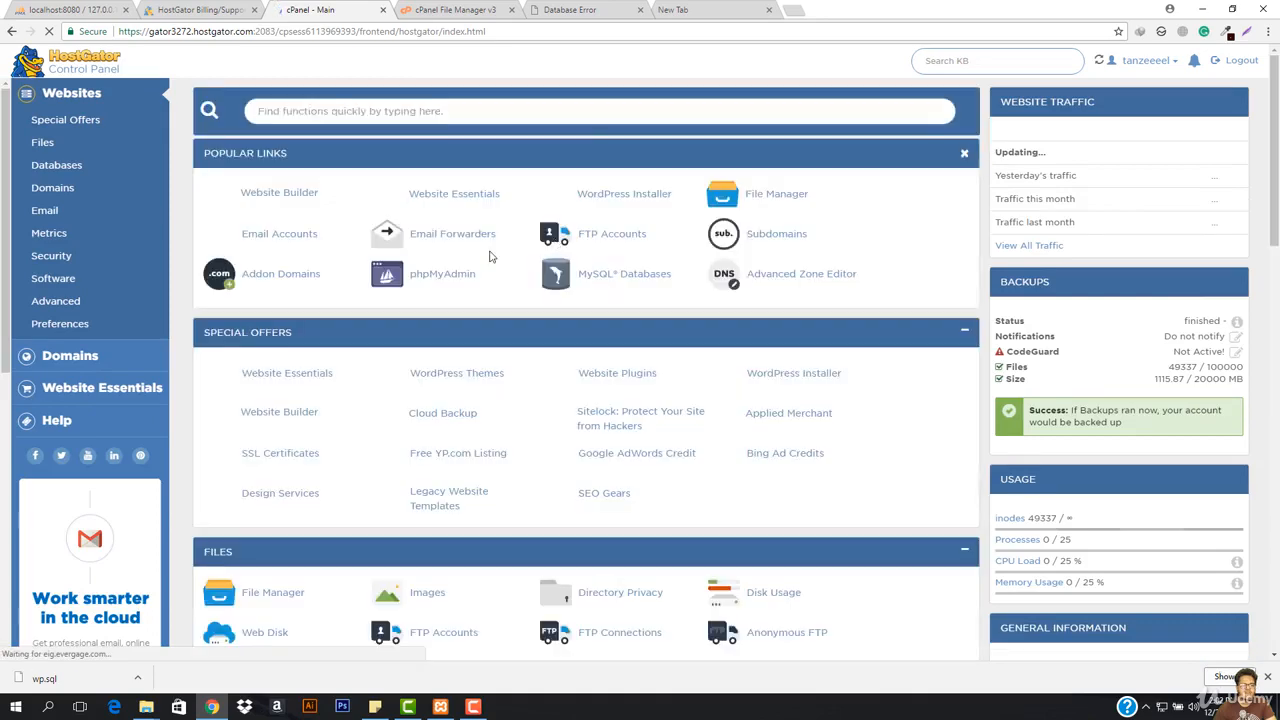
scroll(398, 320, "down", 3)
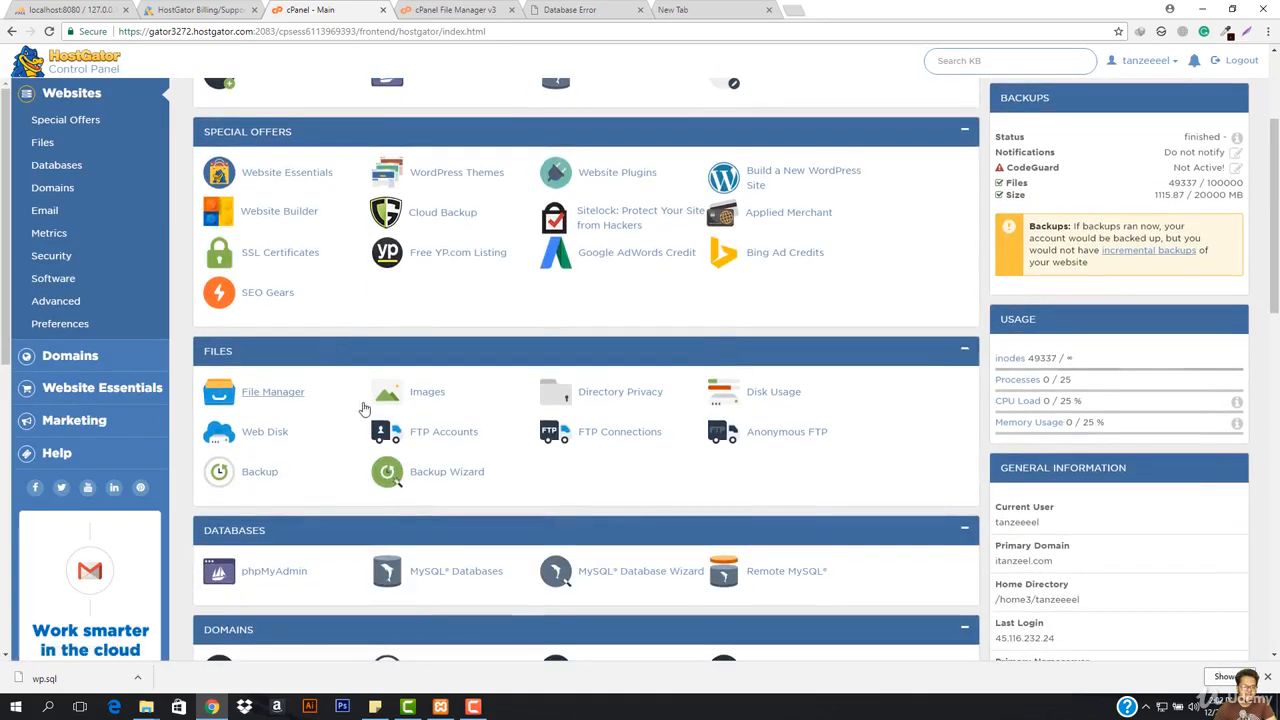
scroll(366, 405, "down", 2)
right_click(283, 376)
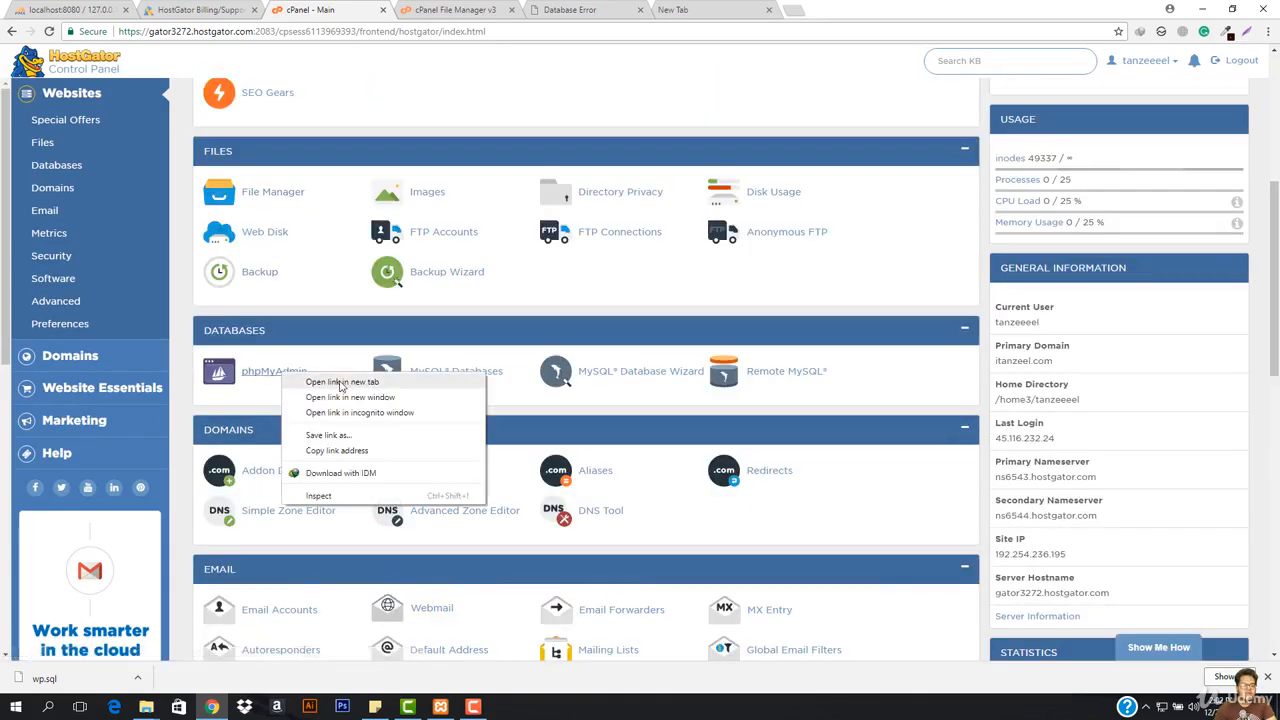
left_click(330, 381)
left_click(440, 9)
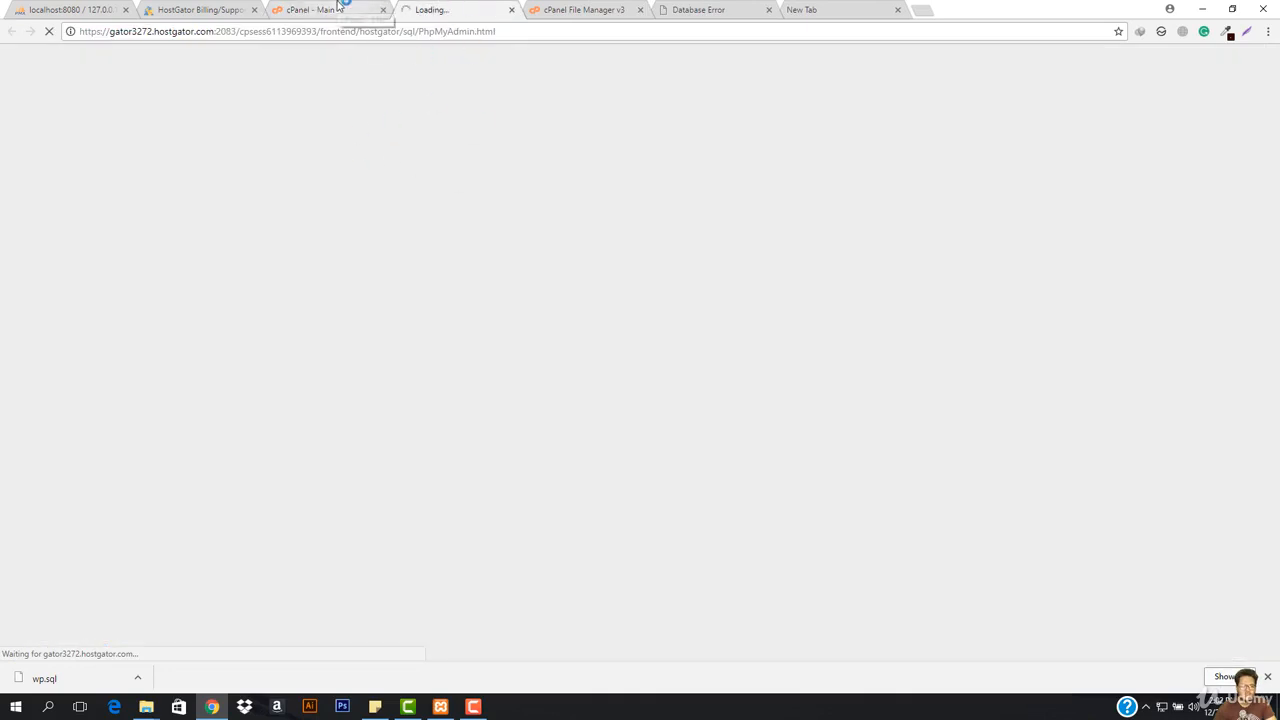
Reopen MySQL Databases in the cPanel tab, then switch to phpMyAdmin
left_click(370, 8)
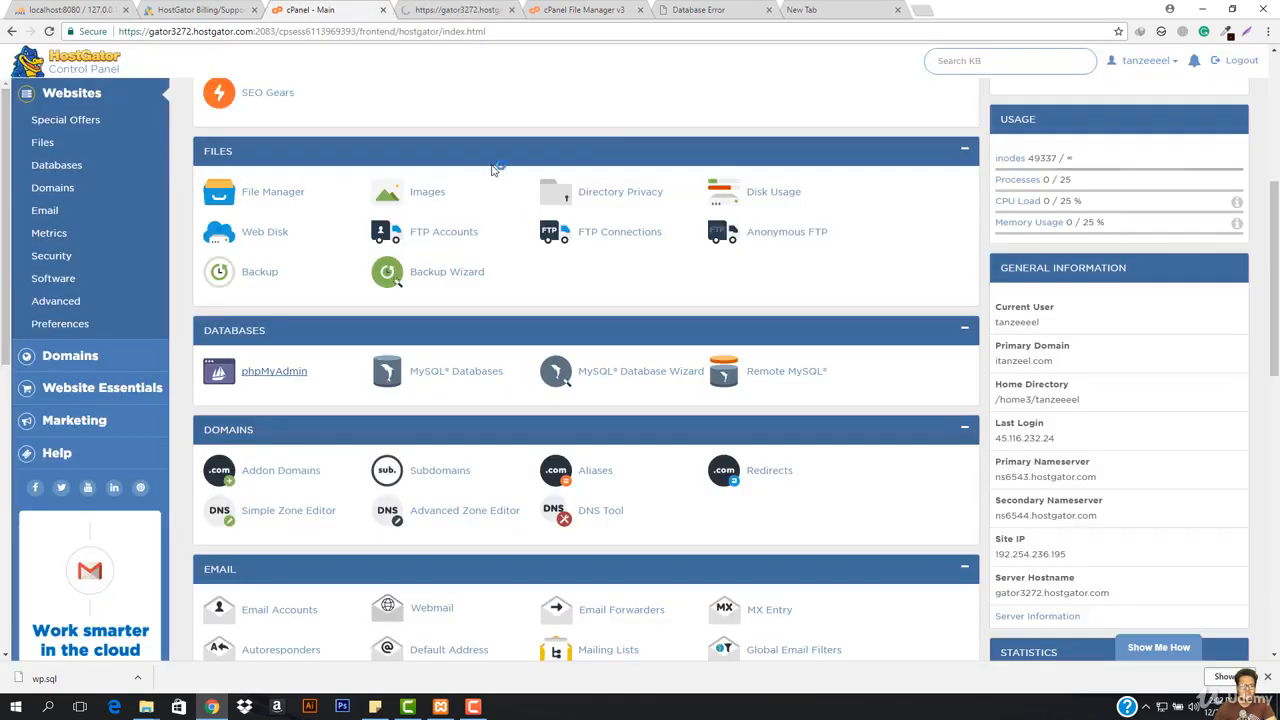
left_click(450, 386)
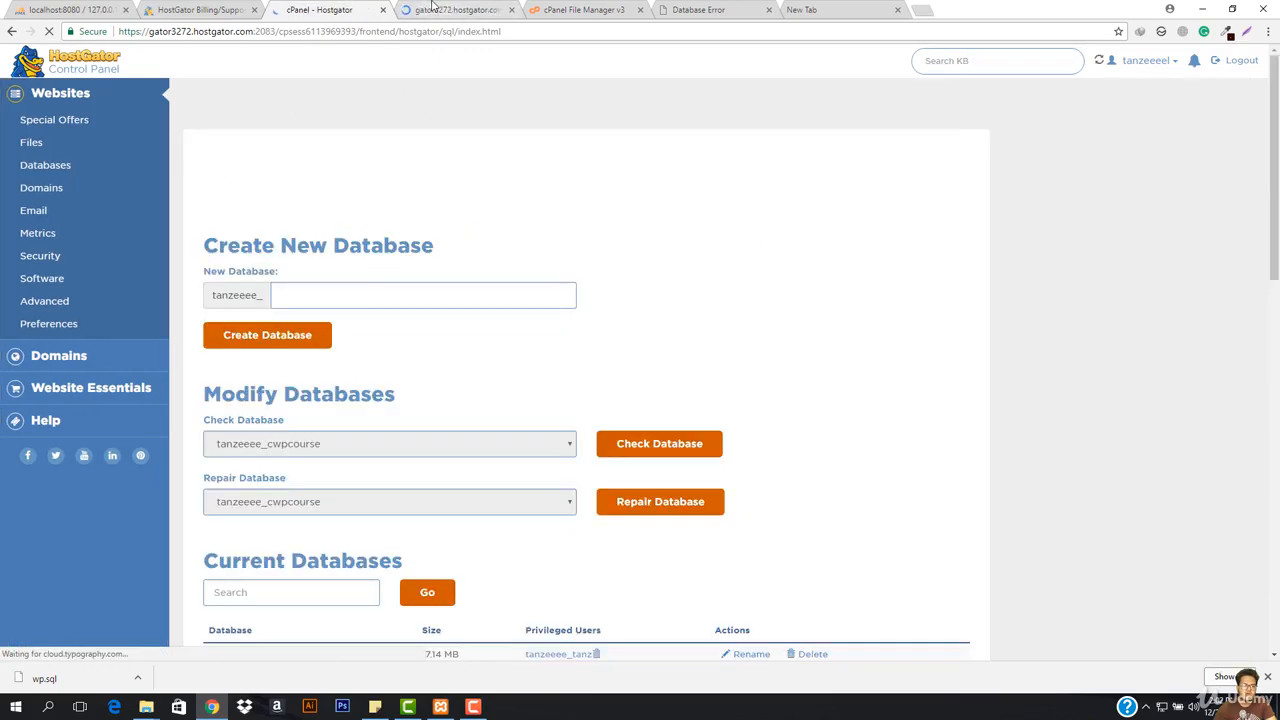
left_click(437, 8)
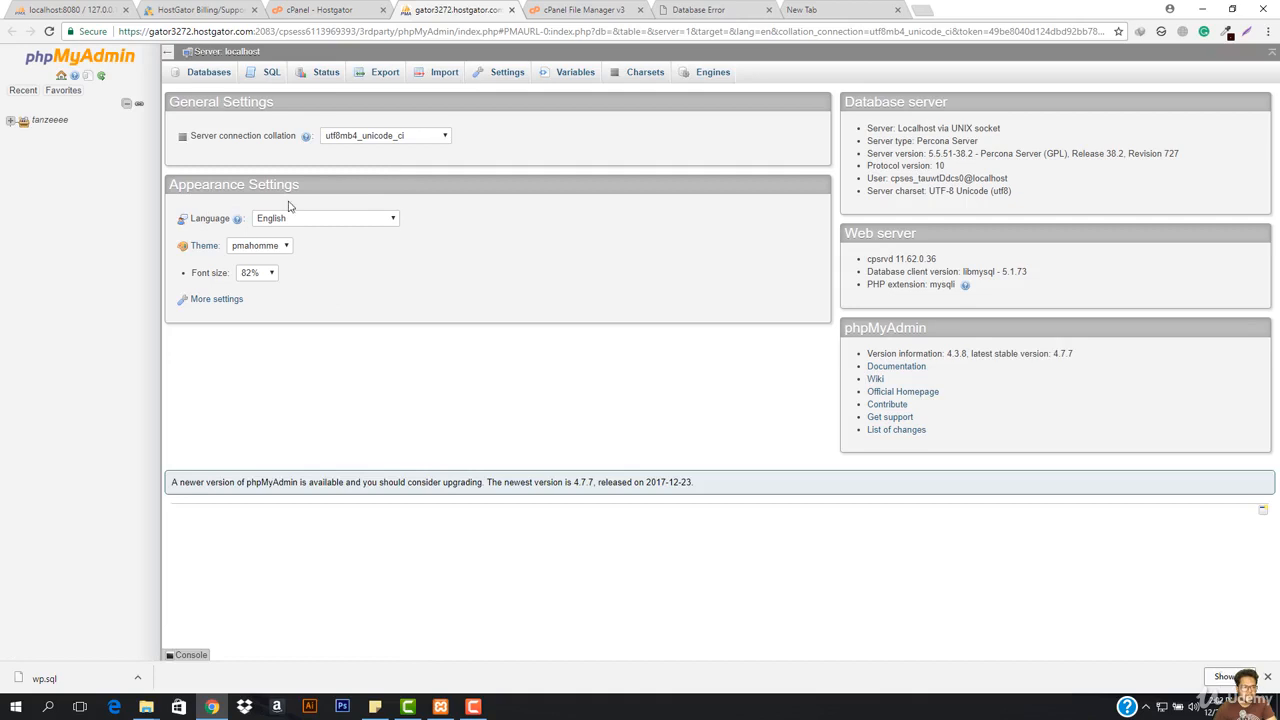
Import wp.sql into tanzeeee_wpm, check its 12 wp_ tables, and return to cPanel
left_click(40, 120)
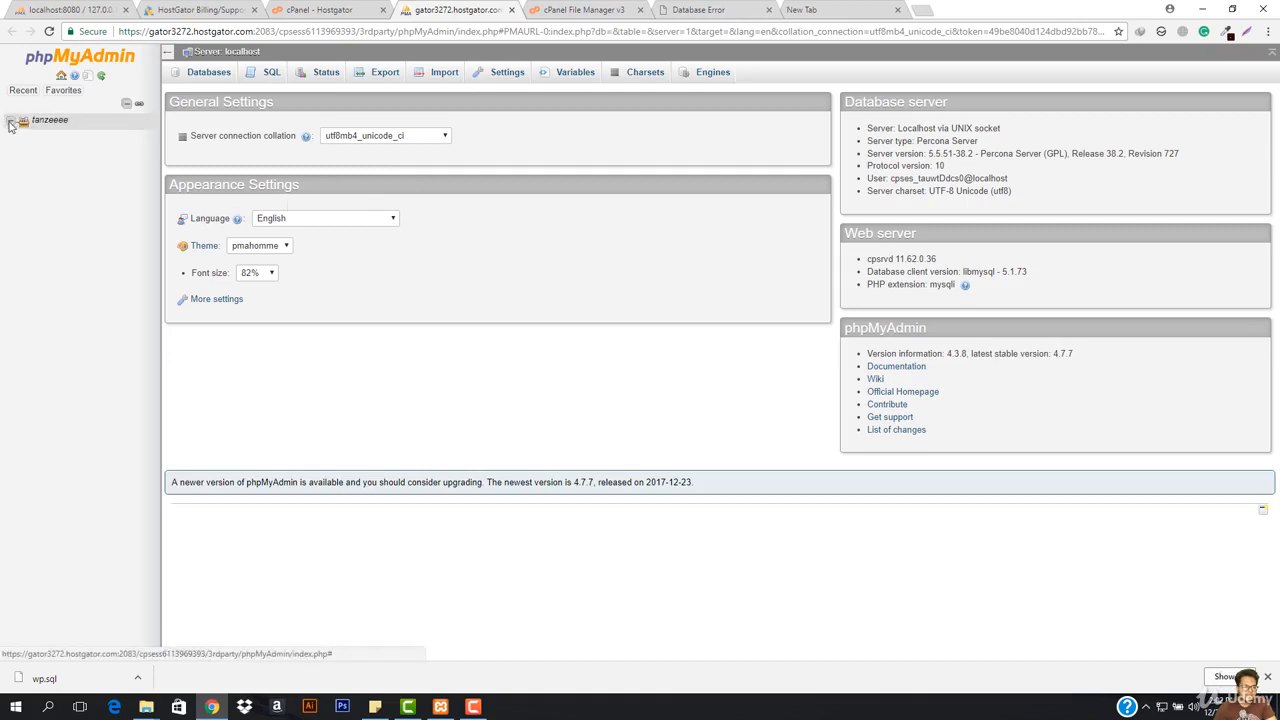
left_click(52, 149)
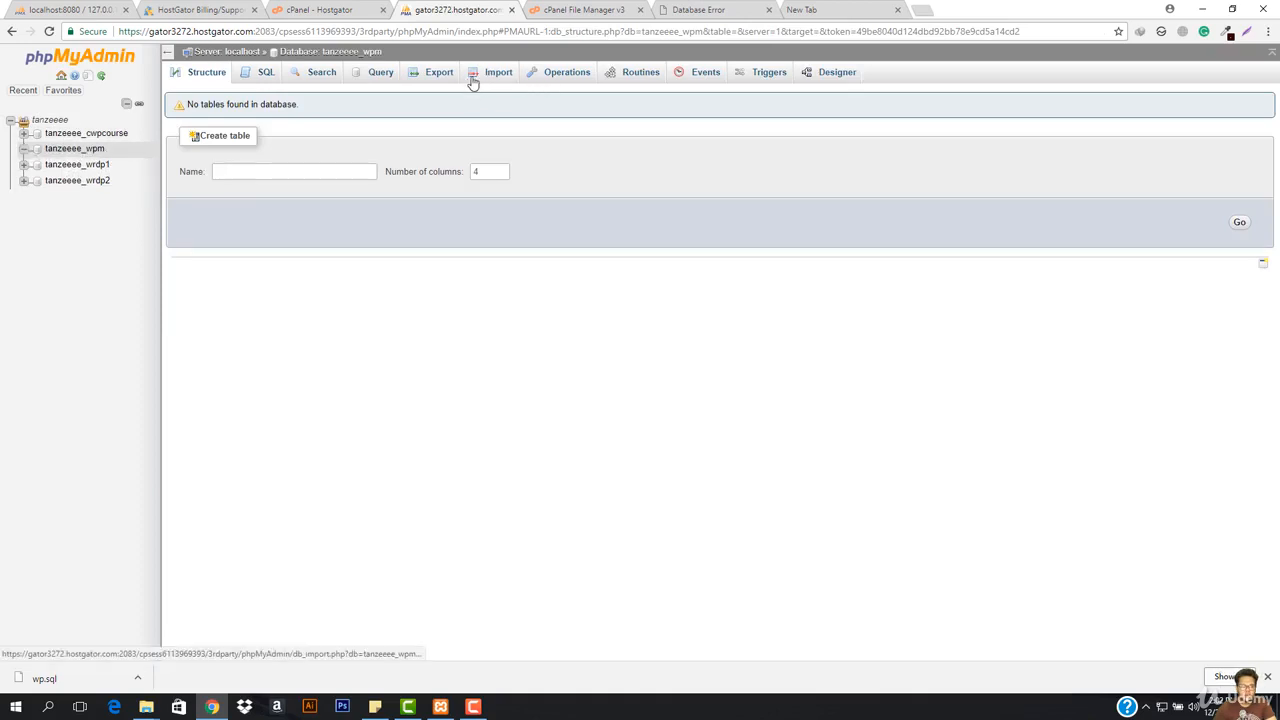
left_click(489, 79)
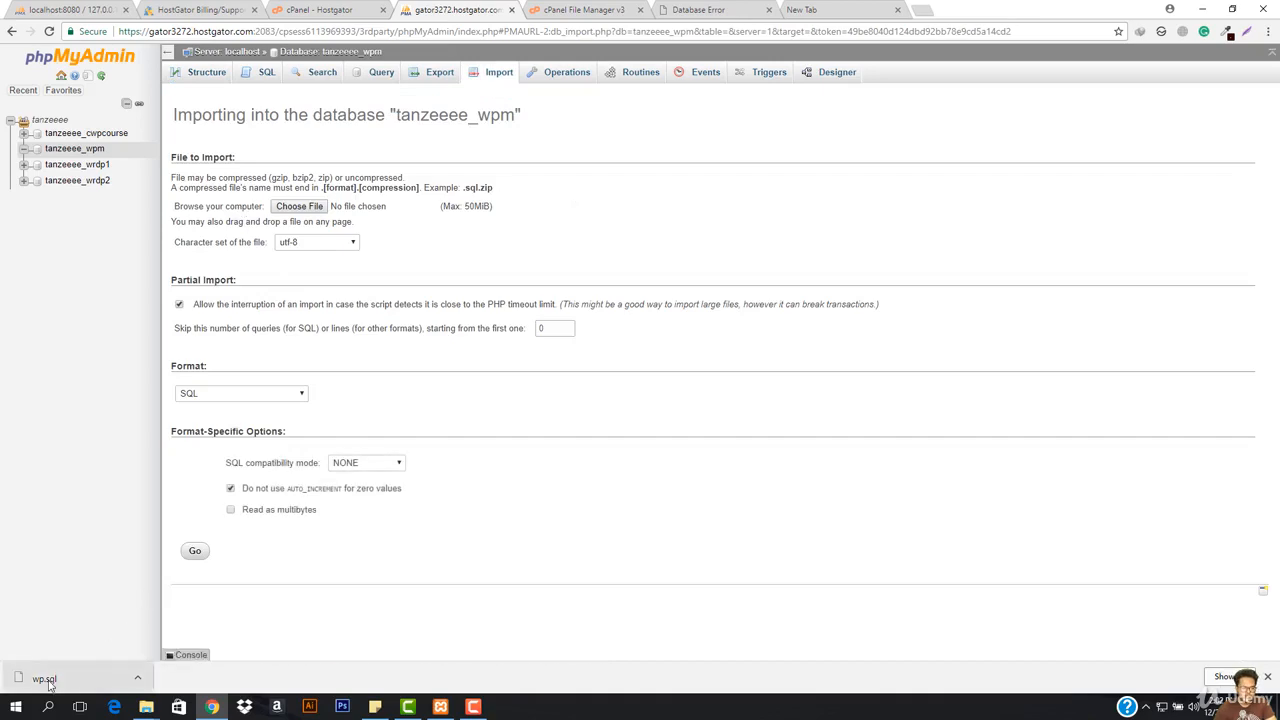
left_click_drag(50, 679, 298, 208)
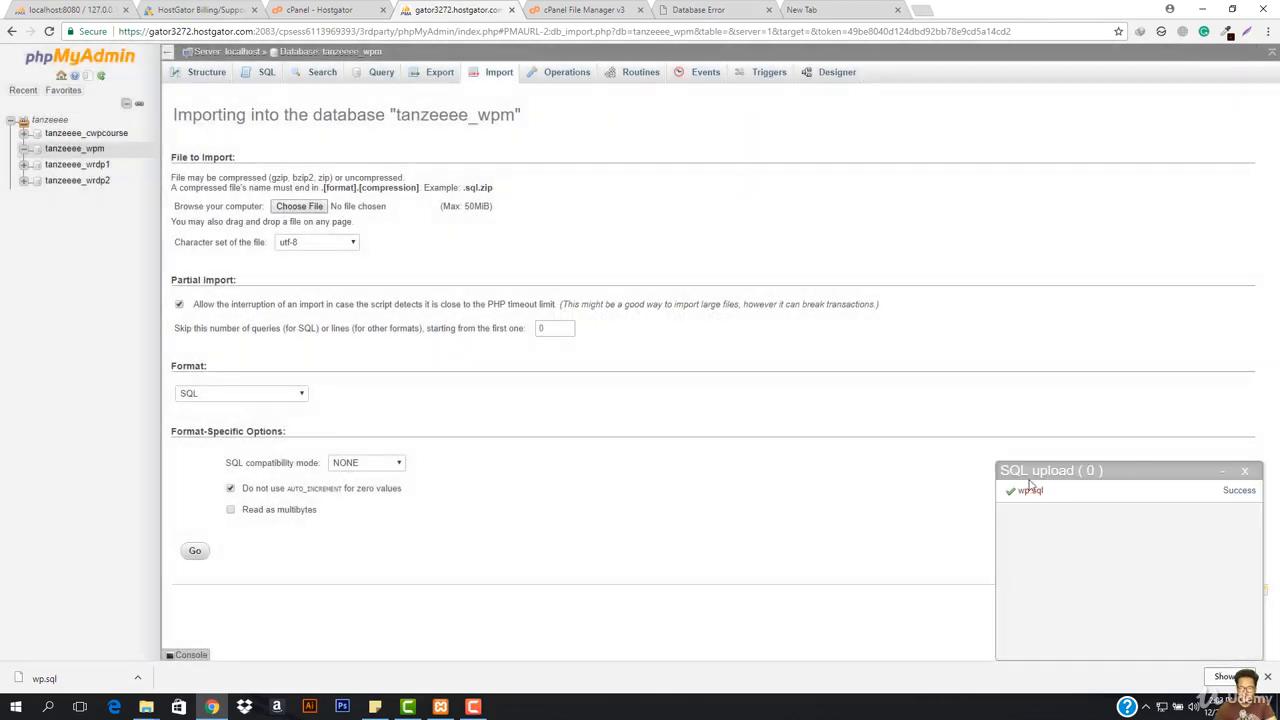
left_click(88, 153)
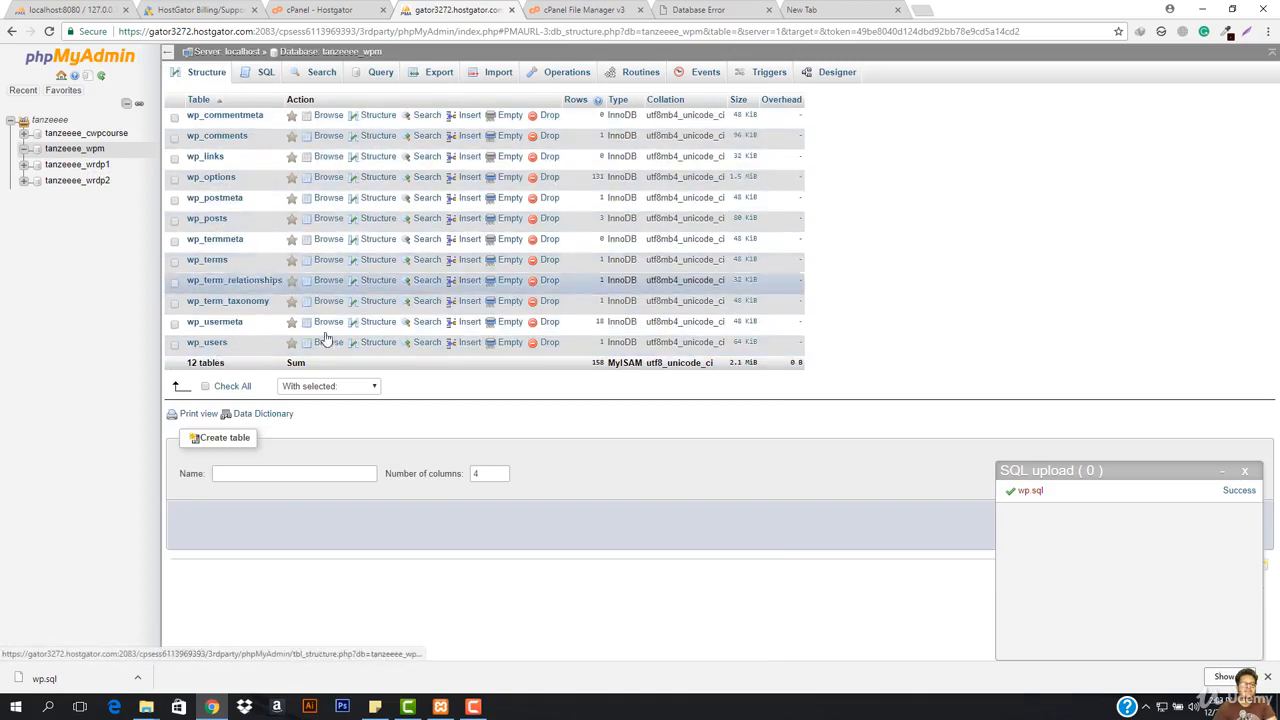
left_click(318, 9)
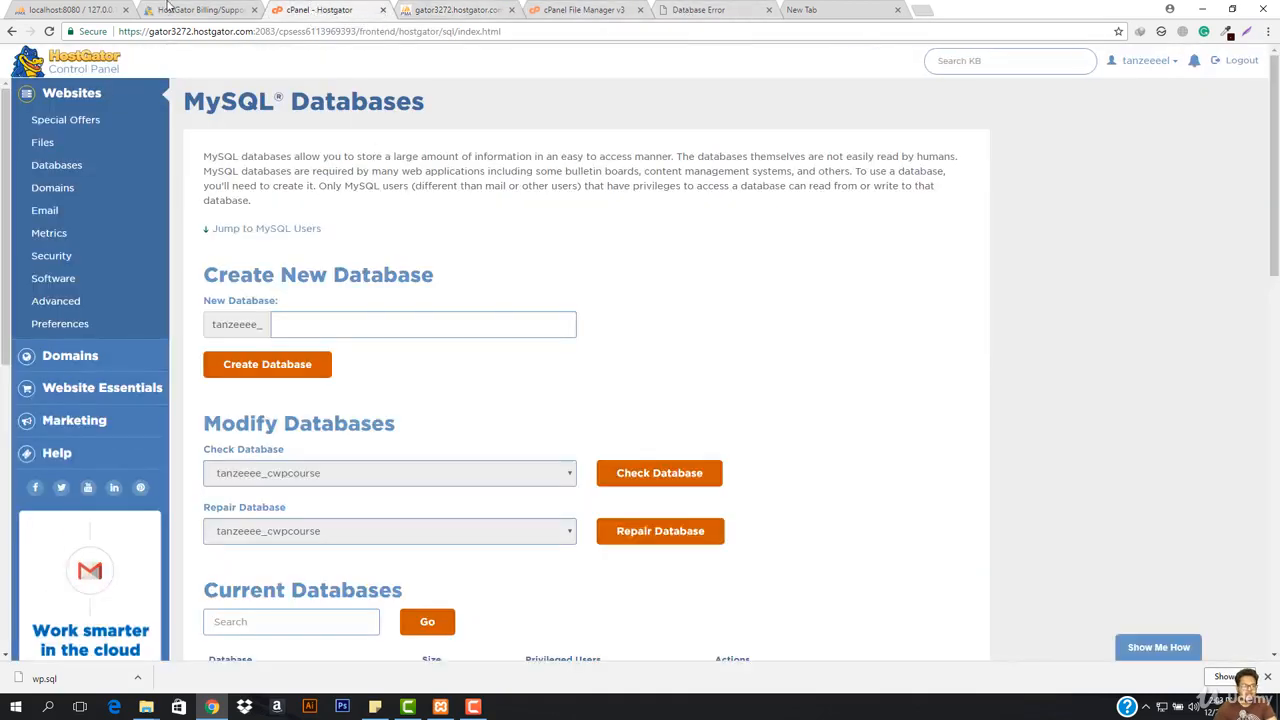
Open createawp.site's wp-config.php in File Manager's code editor
left_click(590, 9)
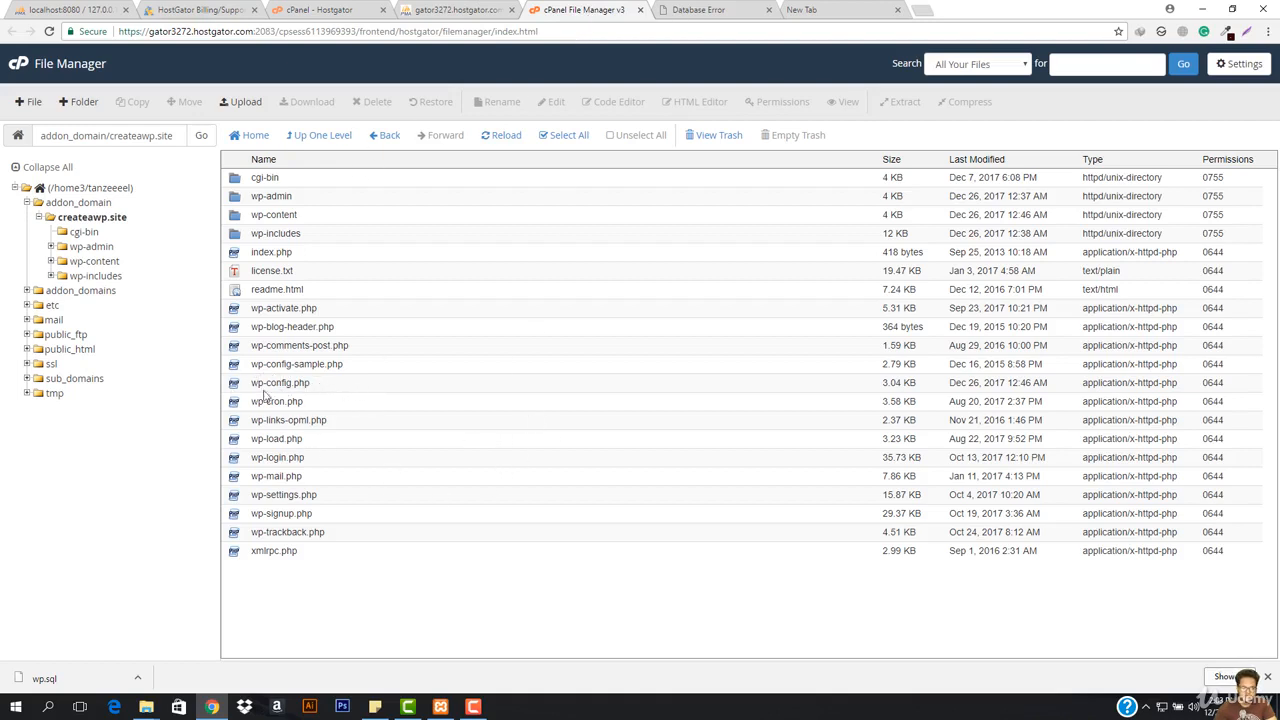
right_click(320, 386)
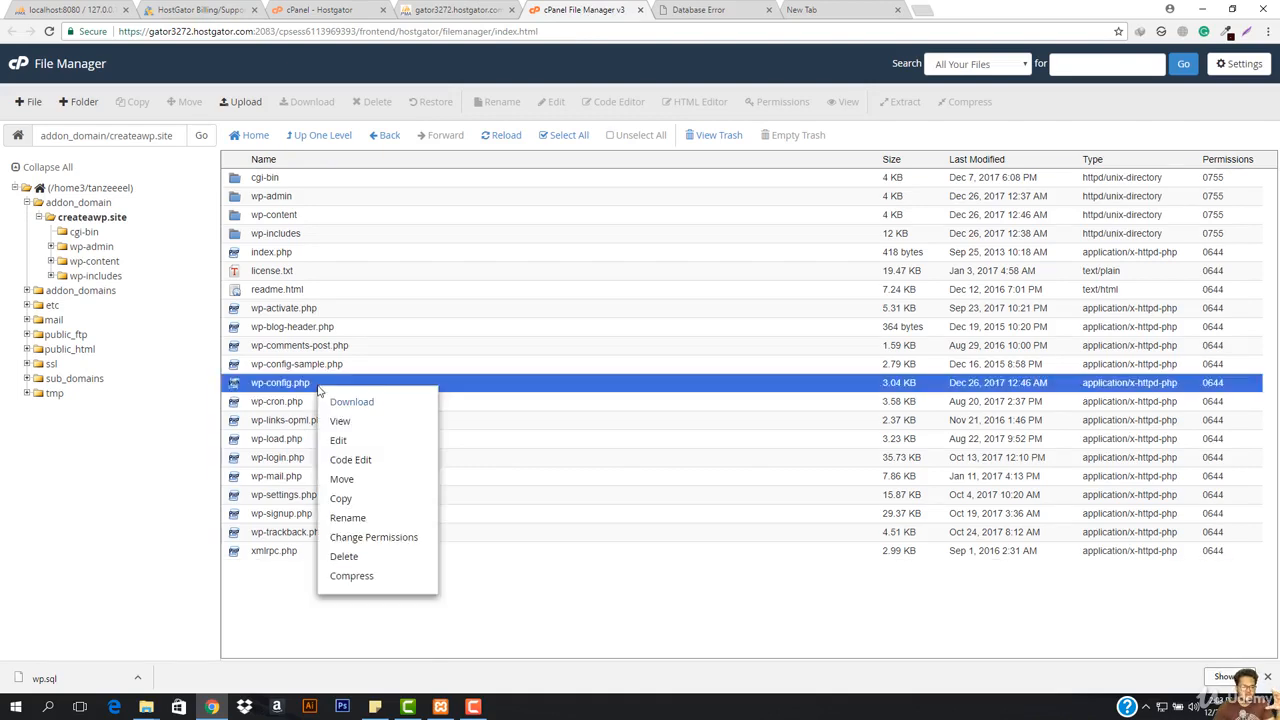
left_click(377, 465)
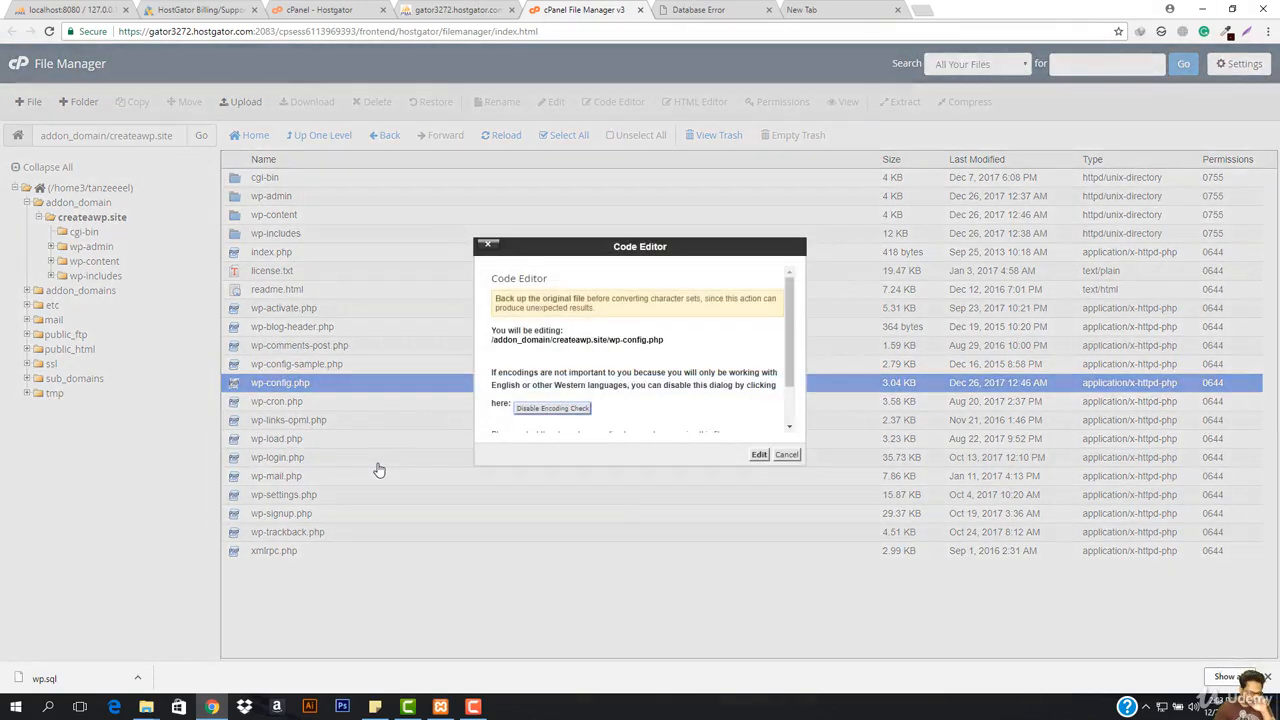
left_click(758, 458)
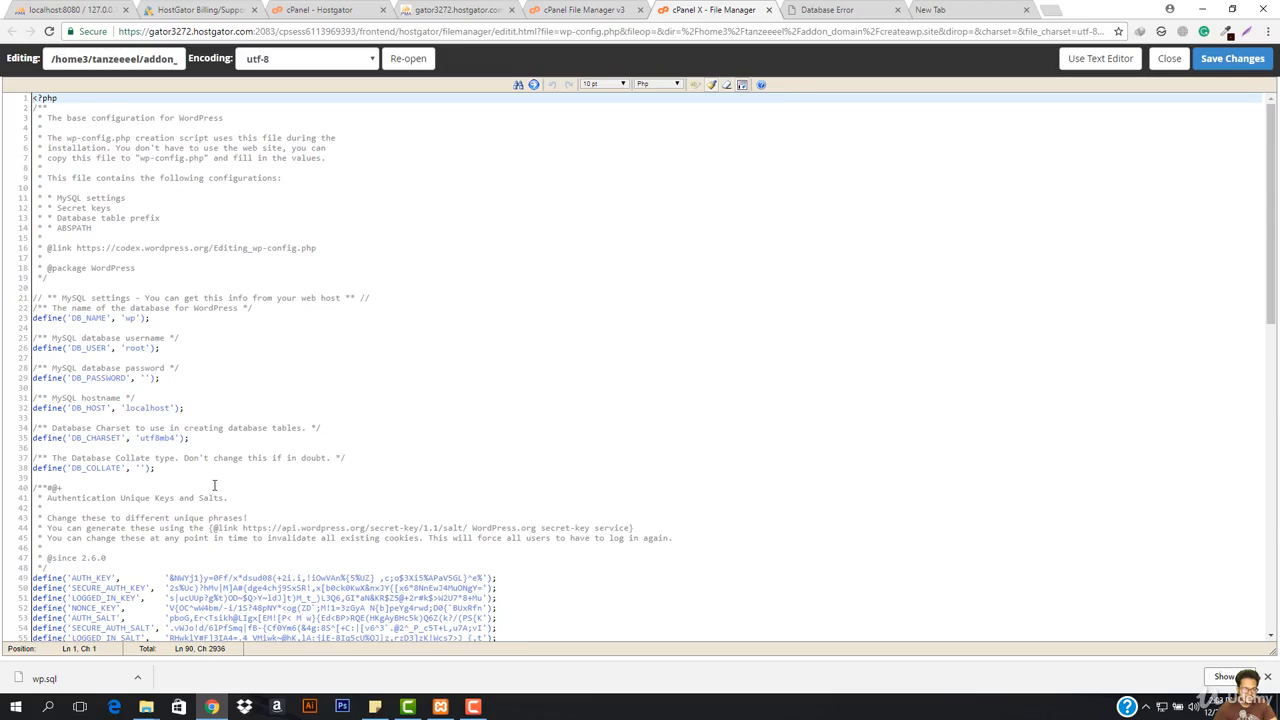
Replace DB_NAME 'wp' with the copied database name tanzeeee_wpm
left_click(131, 318)
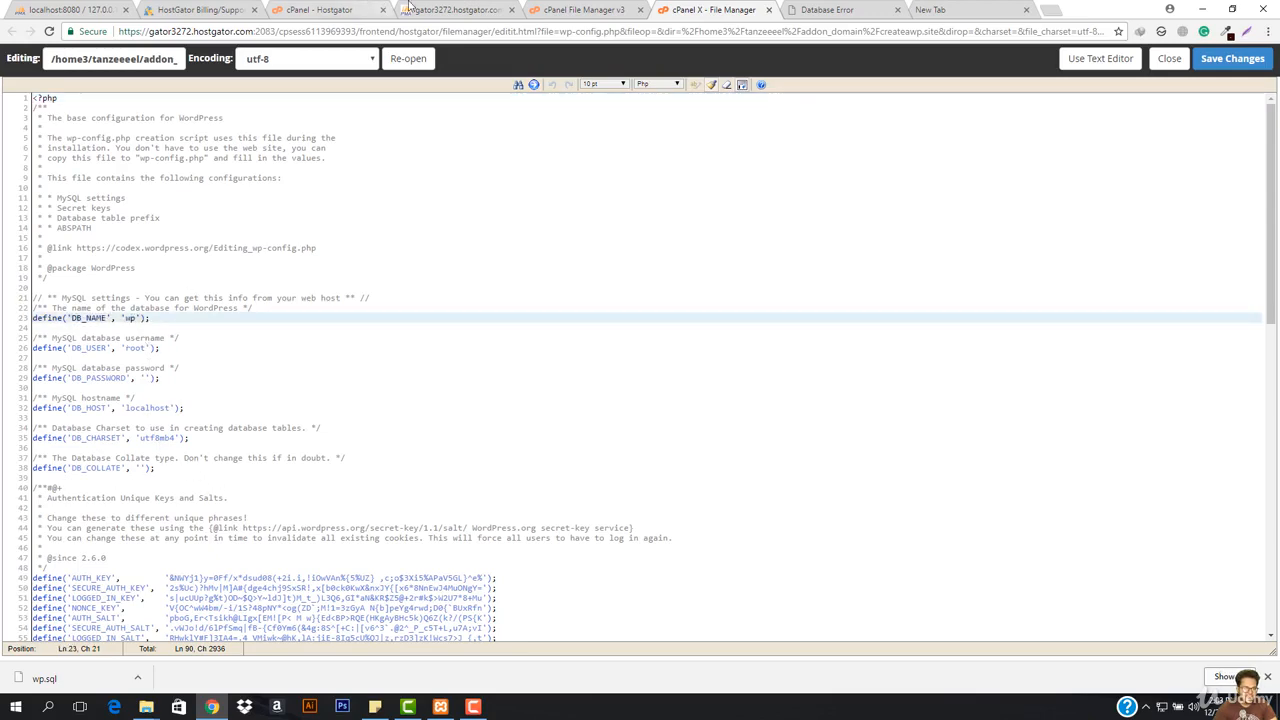
left_click(450, 10)
left_click(358, 20)
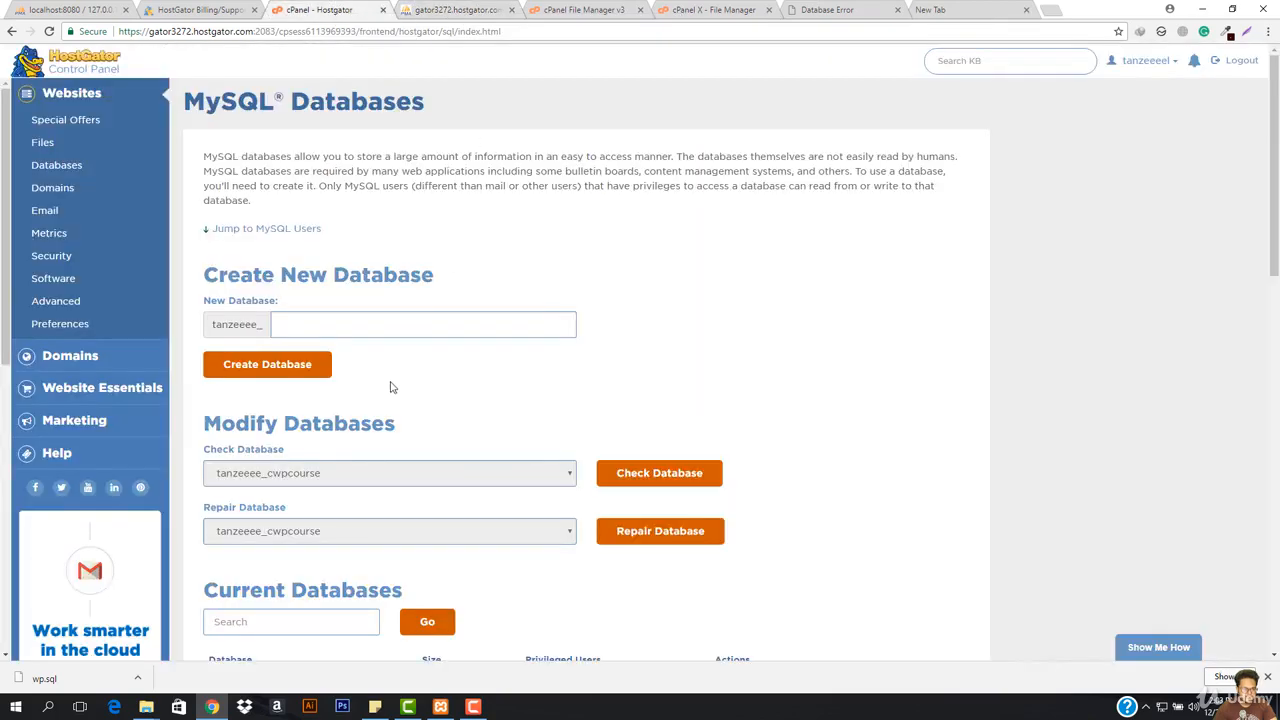
scroll(391, 386, "down", 5)
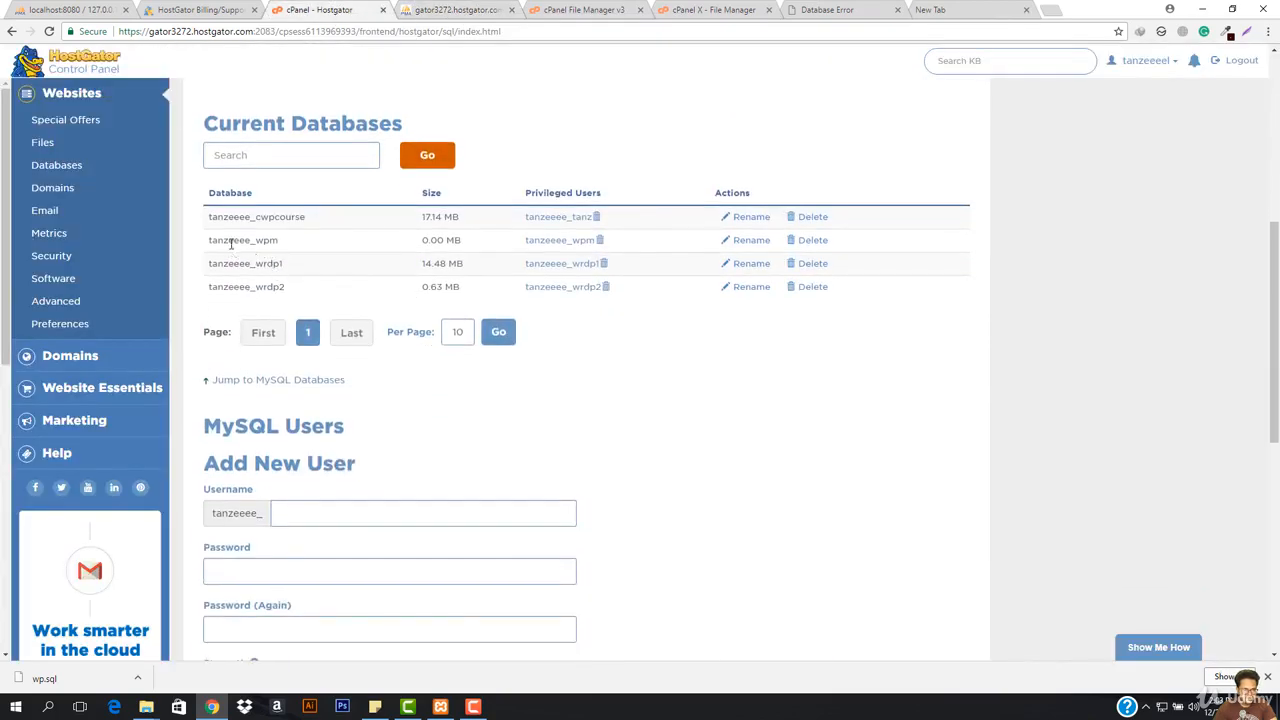
double_click(231, 242)
key("ctrl+c")
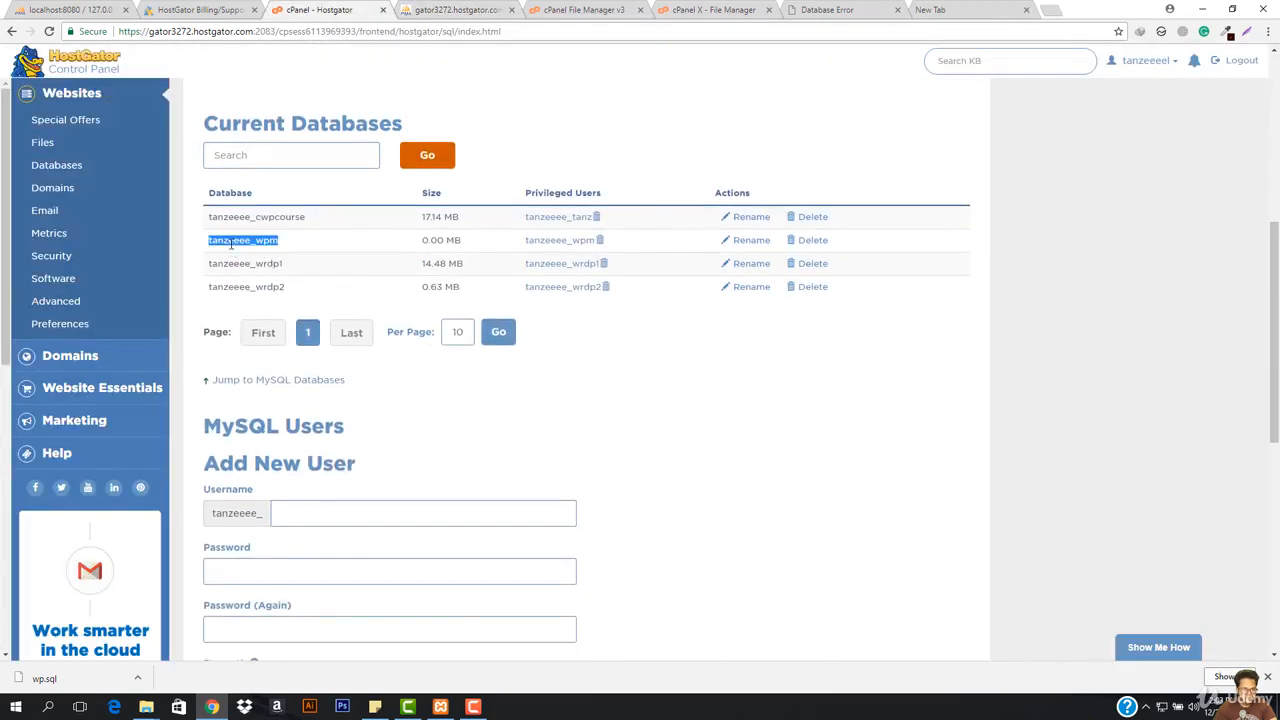
left_click(871, 9)
left_click(705, 10)
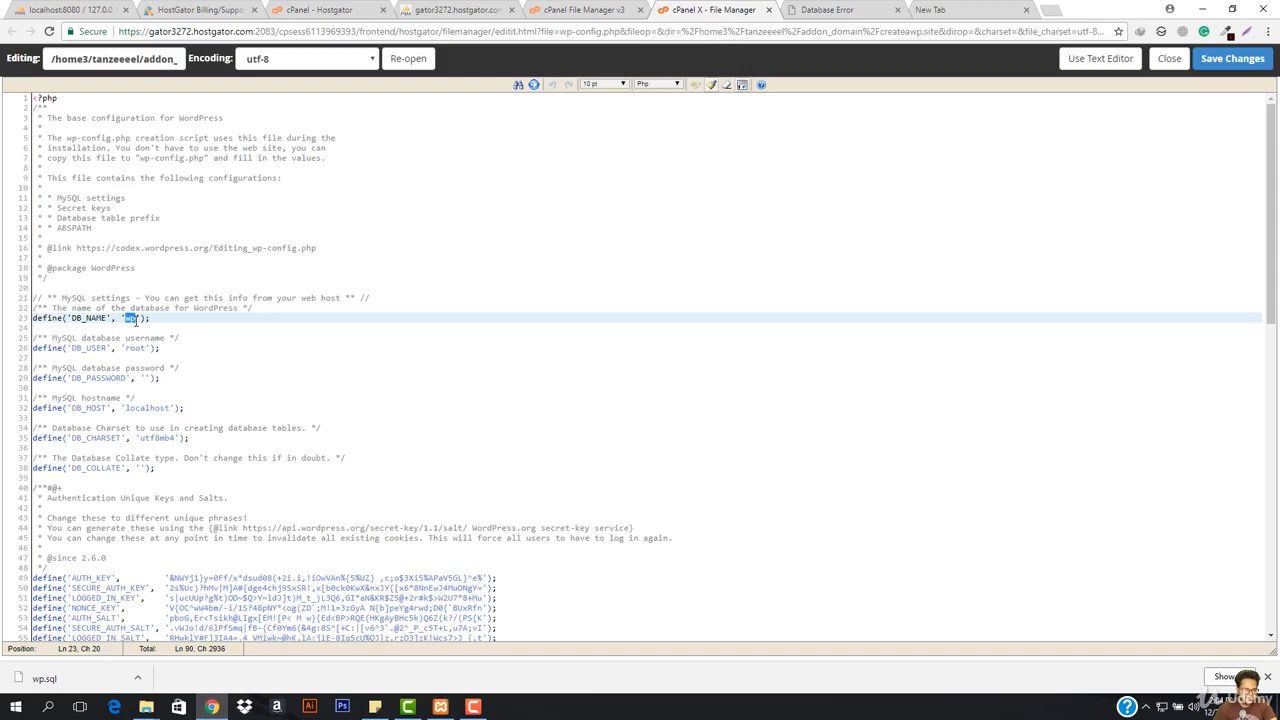
key("ctrl+v")
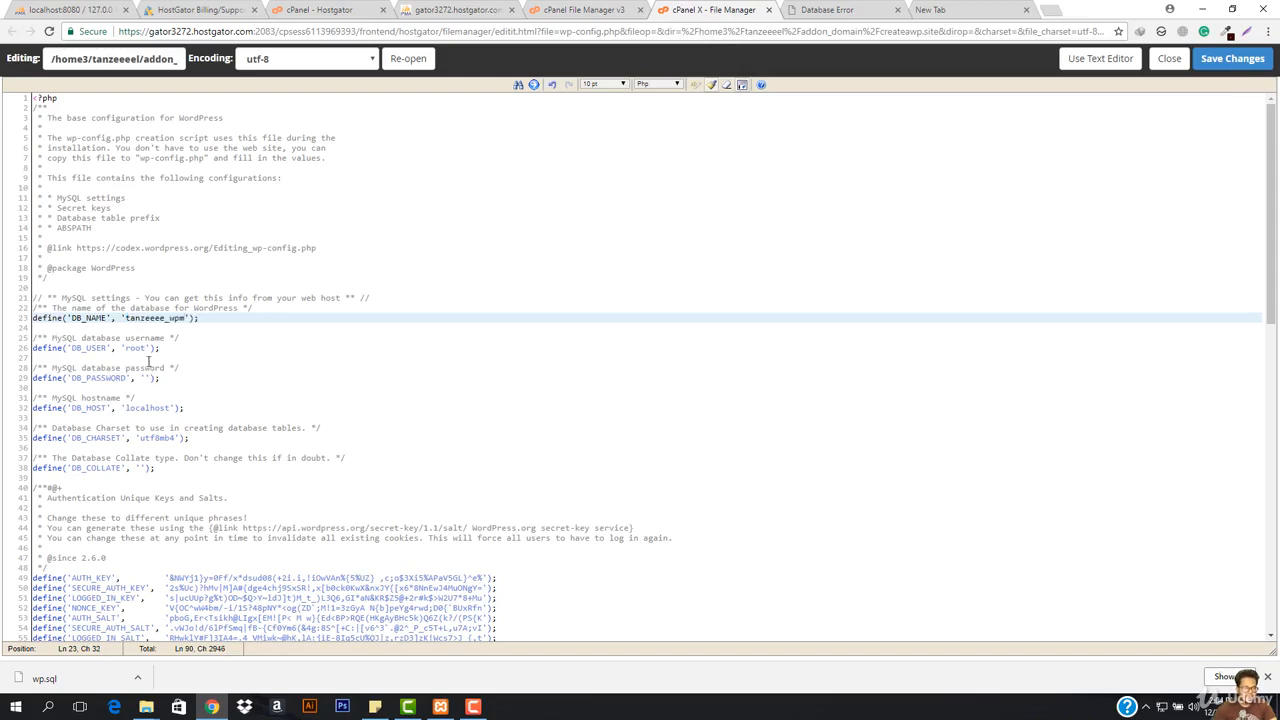
left_click(127, 348)
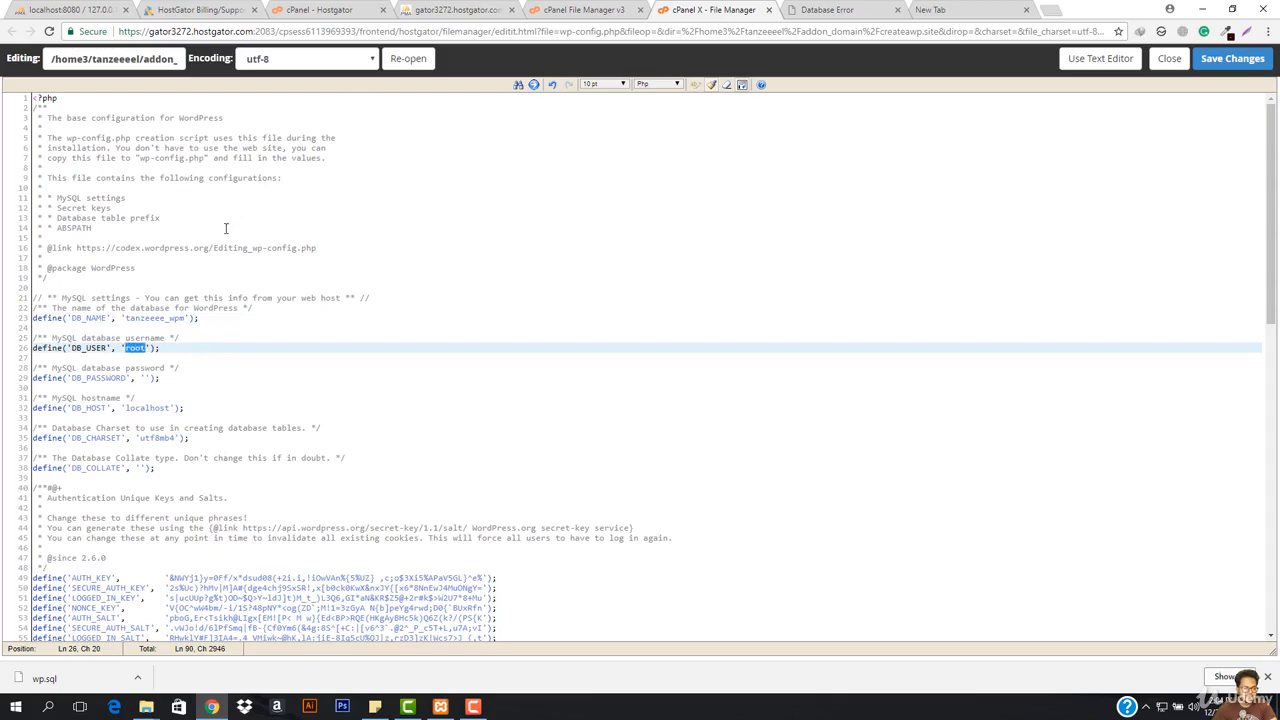
left_click(305, 9)
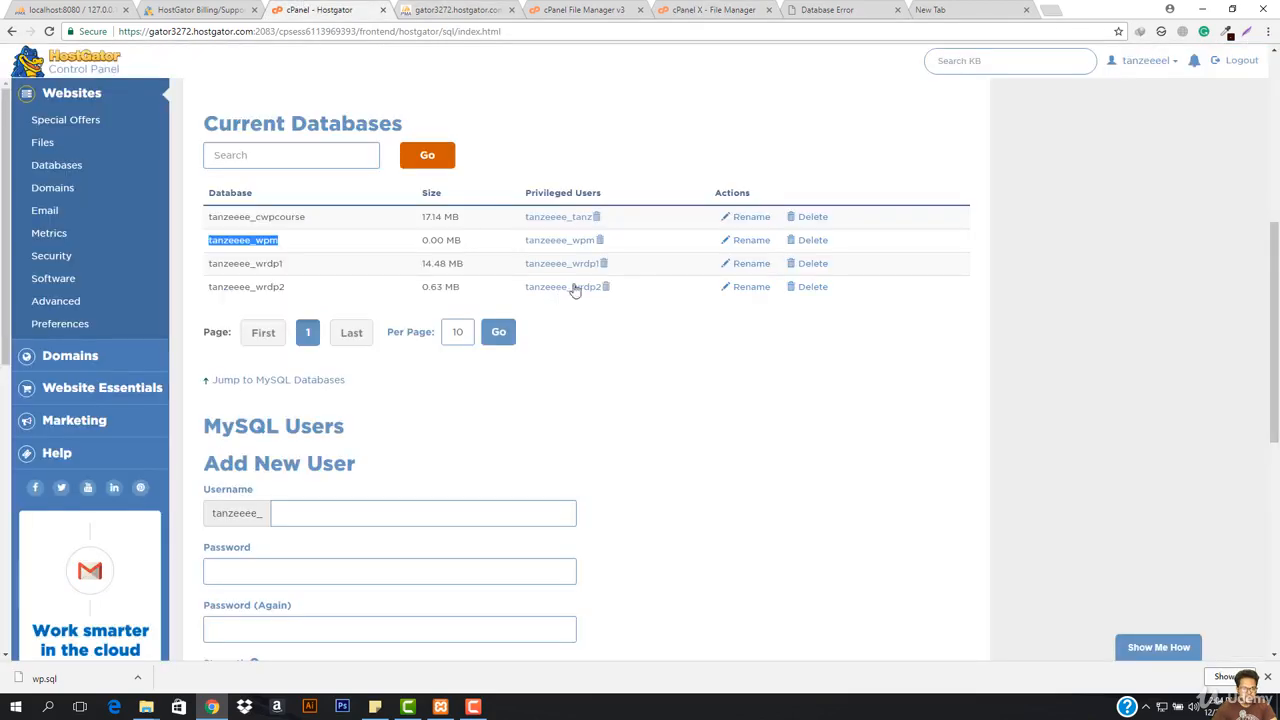
scroll(446, 317, "down", 5)
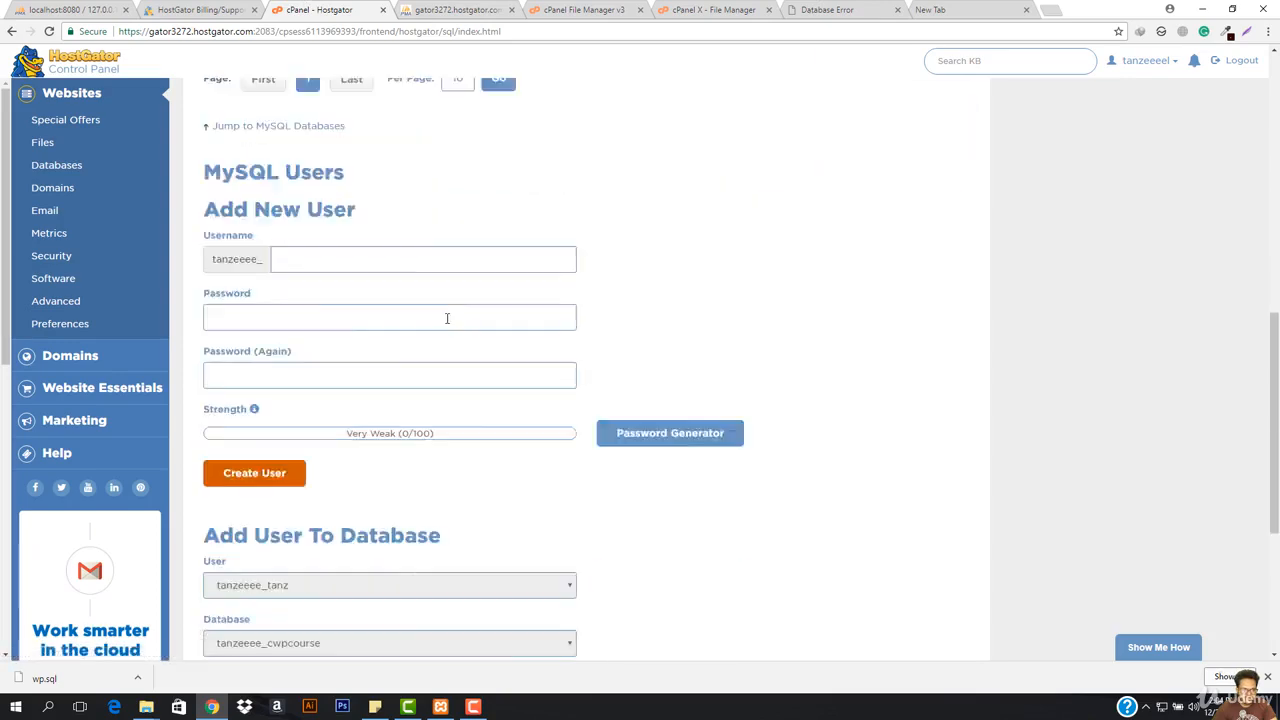
scroll(378, 460, "down", 1)
double_click(250, 503)
key("ctrl+c")
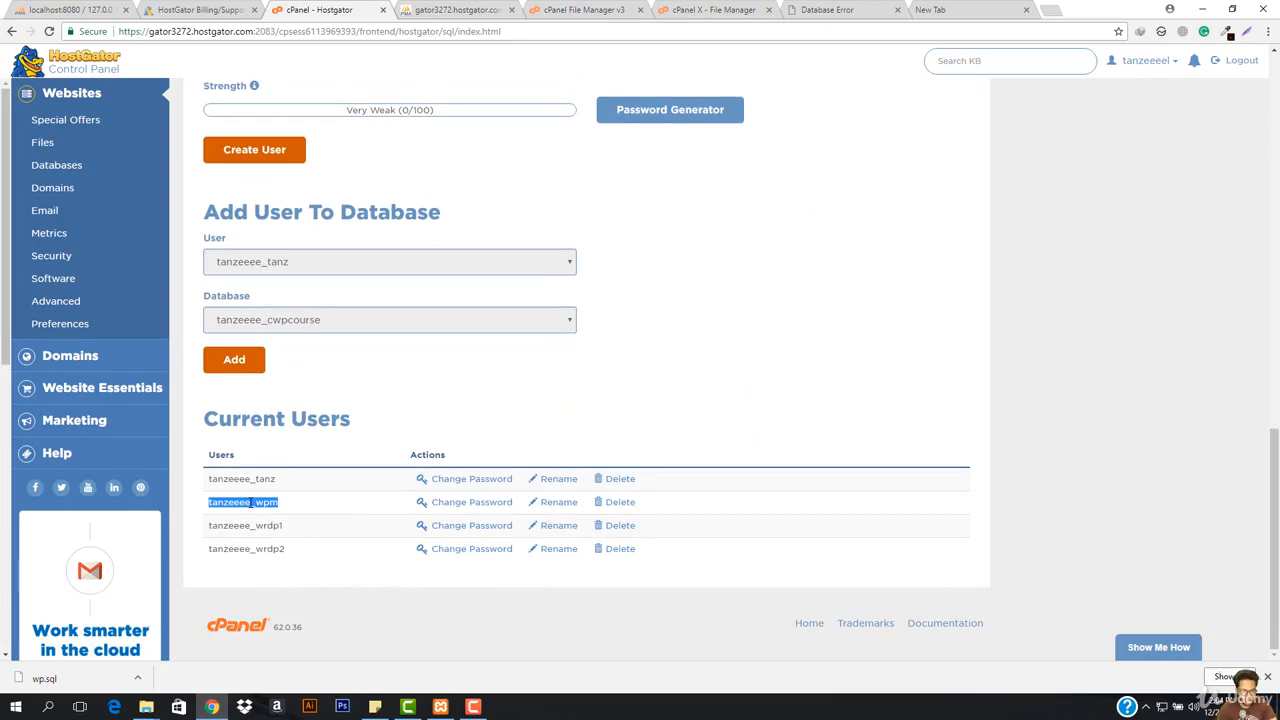
left_click(818, 9)
left_click(712, 9)
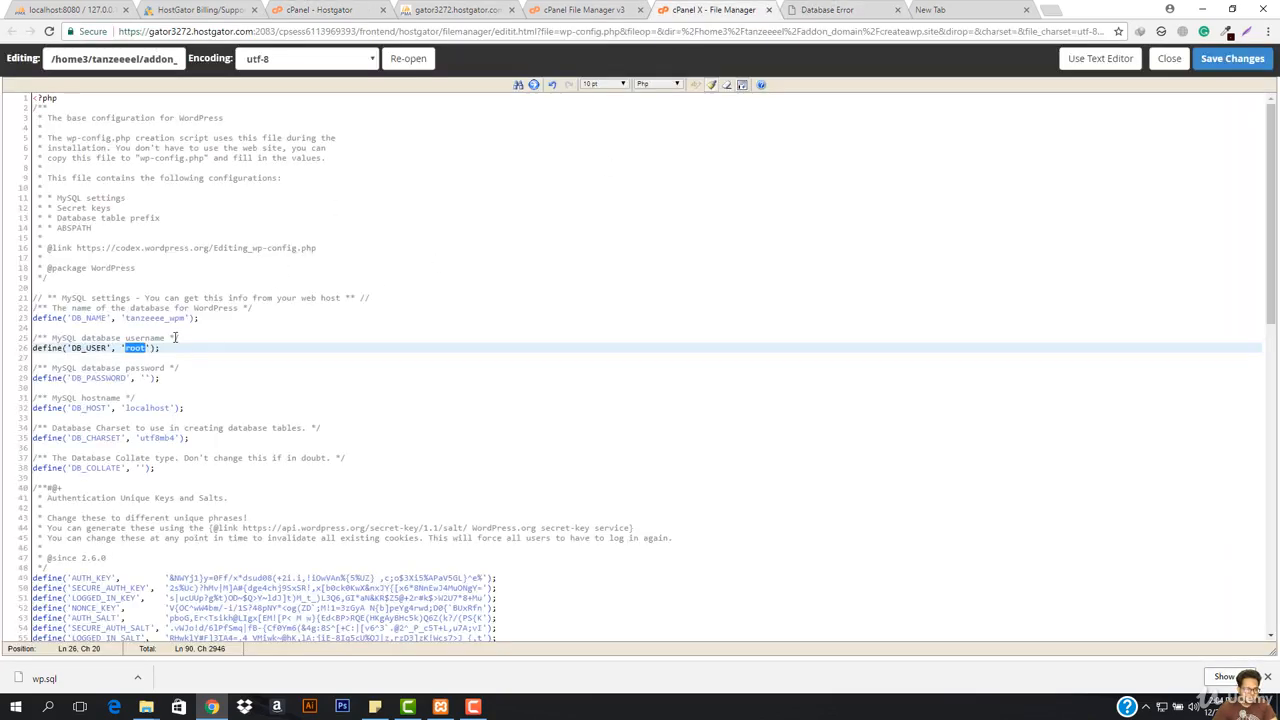
key("ctrl+v")
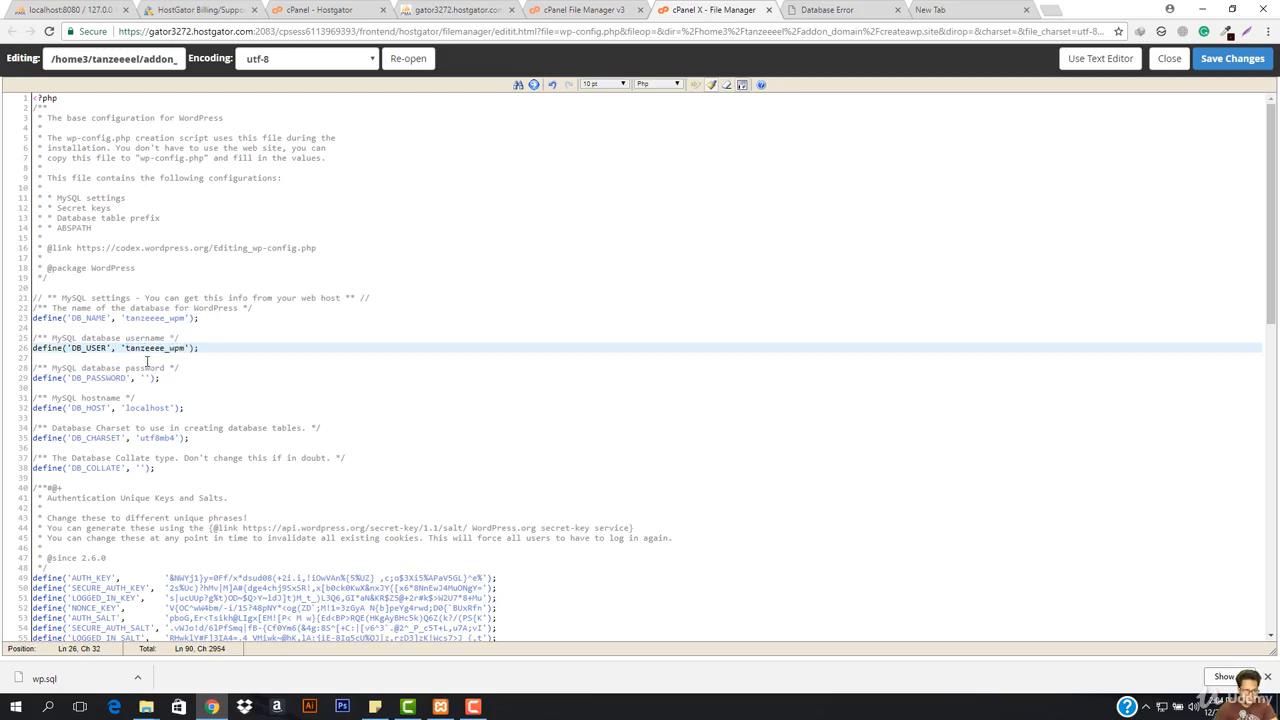
Place the cursor in the empty DB_PASSWORD value and go back to cPanel's MySQL page
left_click(146, 378)
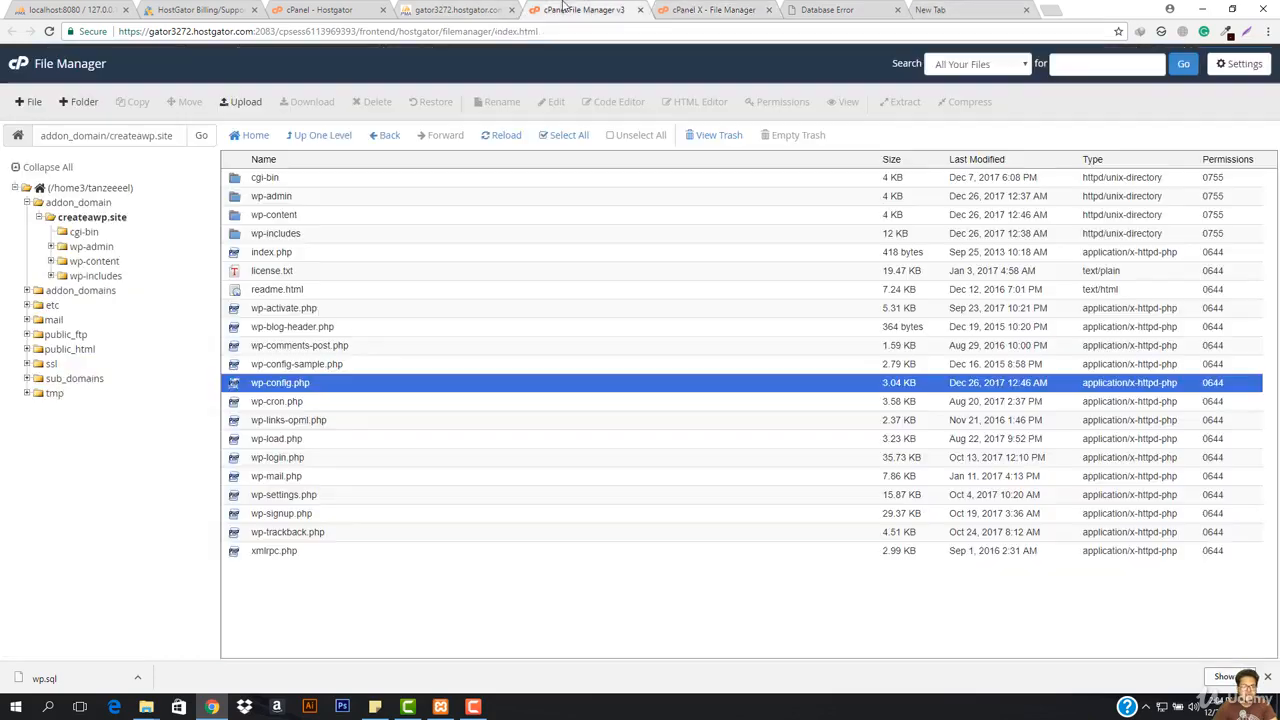
left_click(550, 10)
left_click(458, 10)
left_click(320, 10)
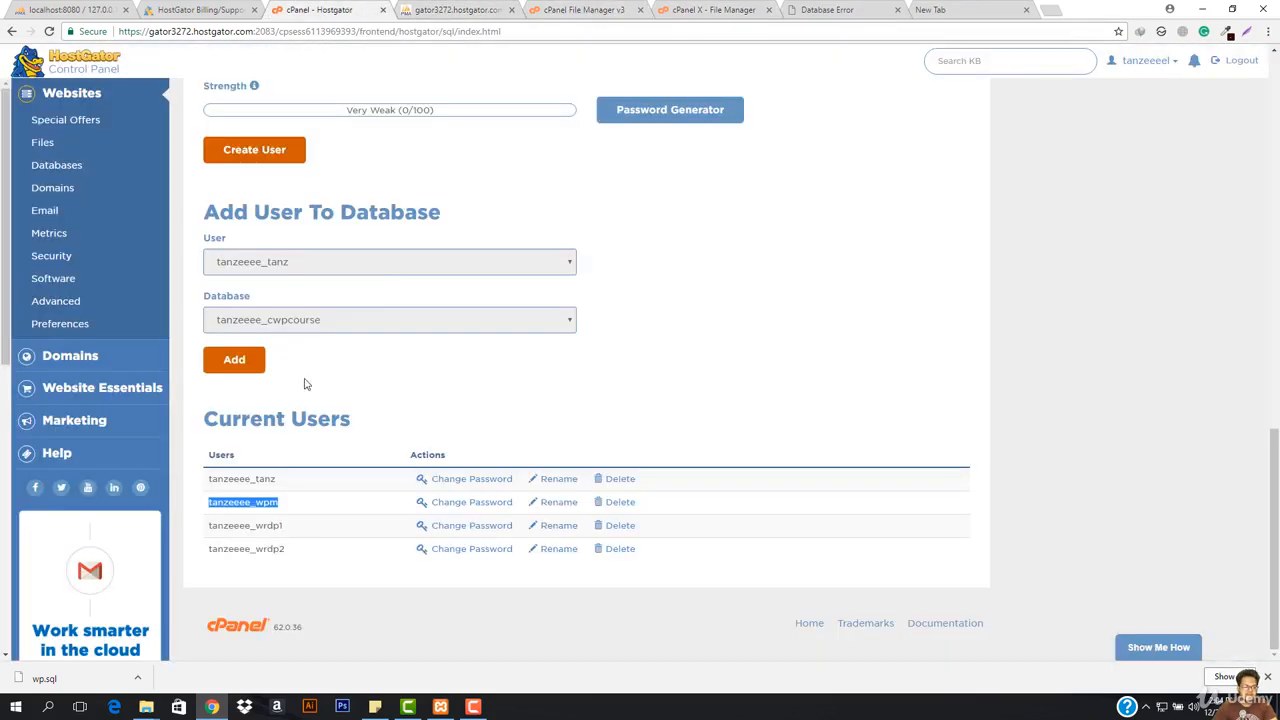
scroll(330, 300, "up", 2)
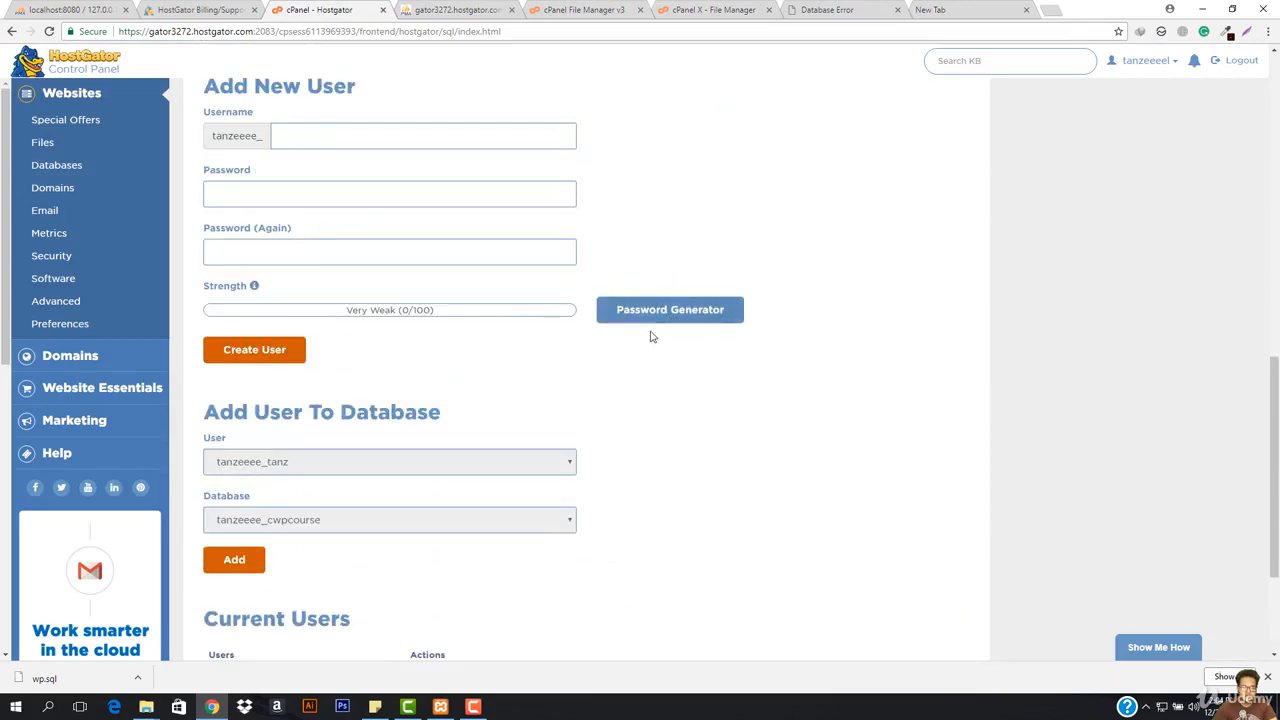
Paste the MySQL user's generated password into DB_PASSWORD on line 29 of wp-config.php and save
left_click(958, 8)
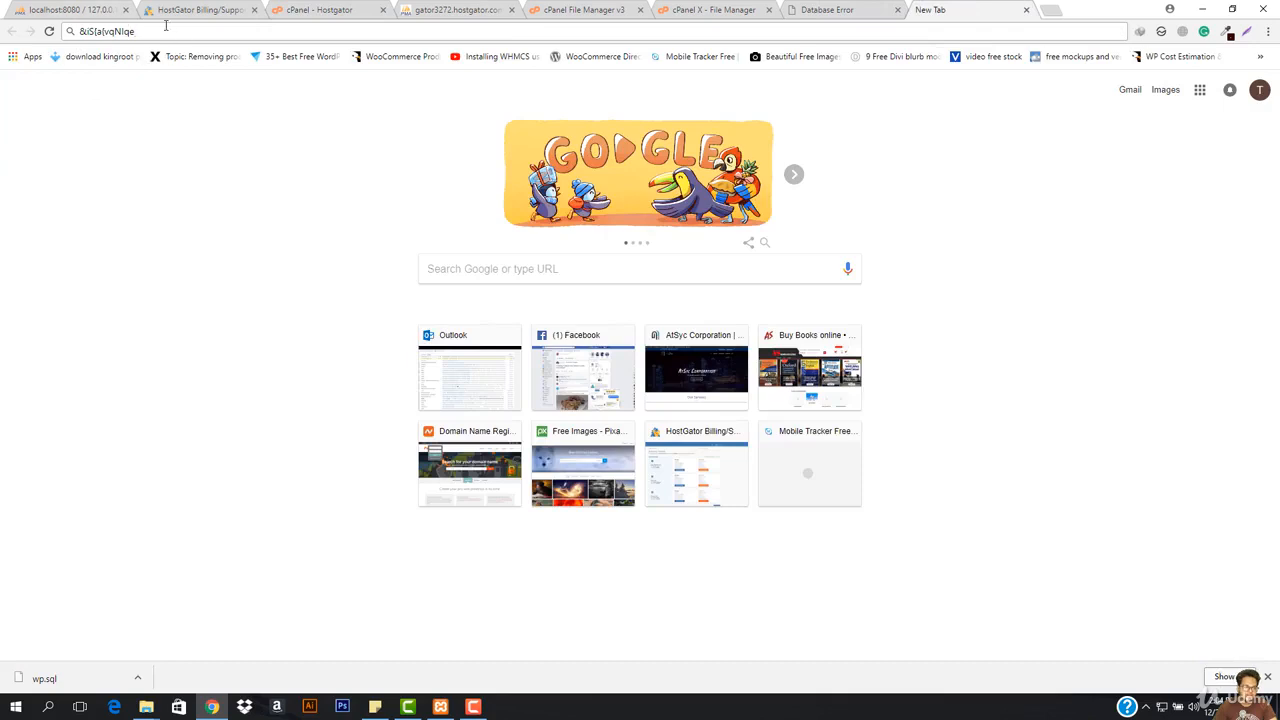
key("ctrl+a")
key("ctrl+c")
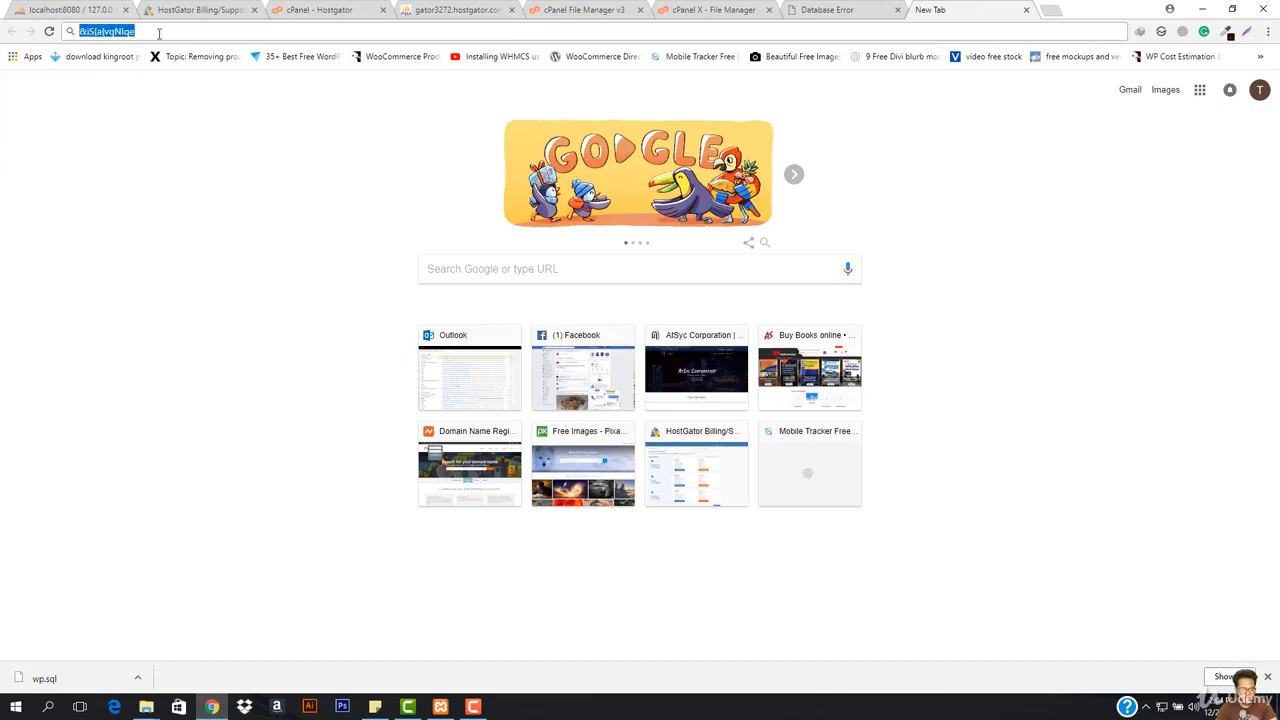
left_click(615, 9)
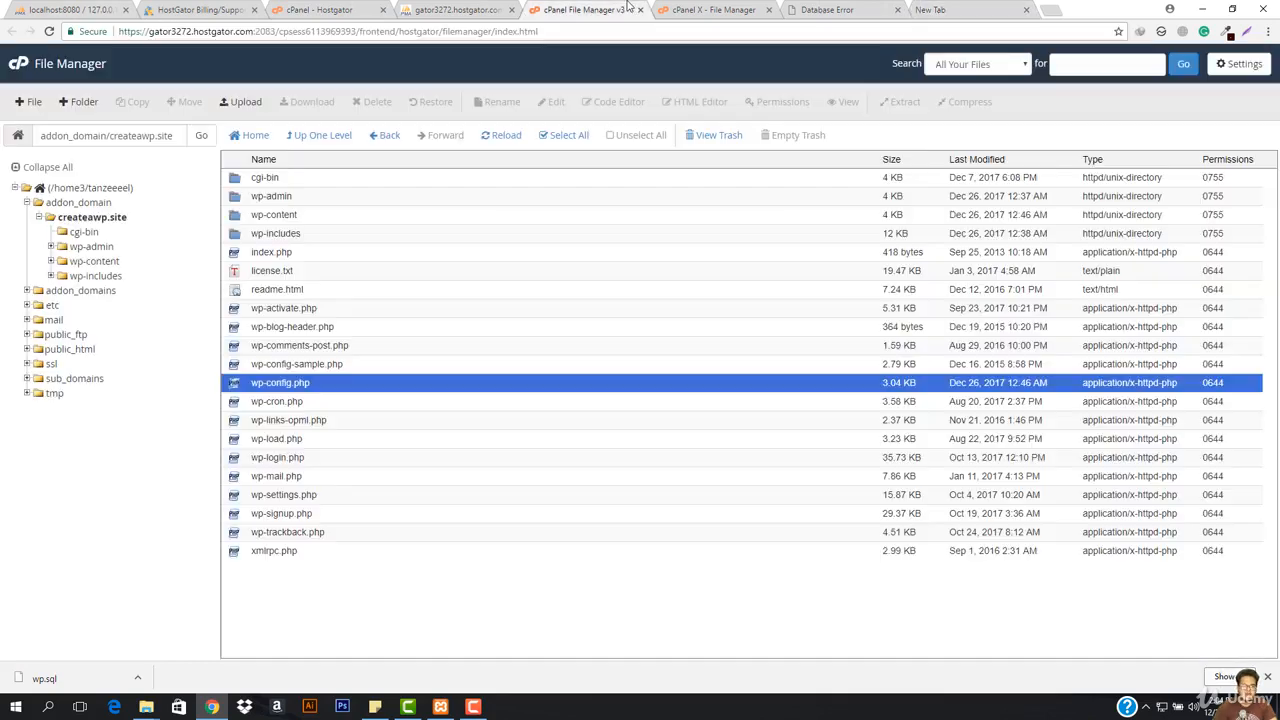
left_click(713, 9)
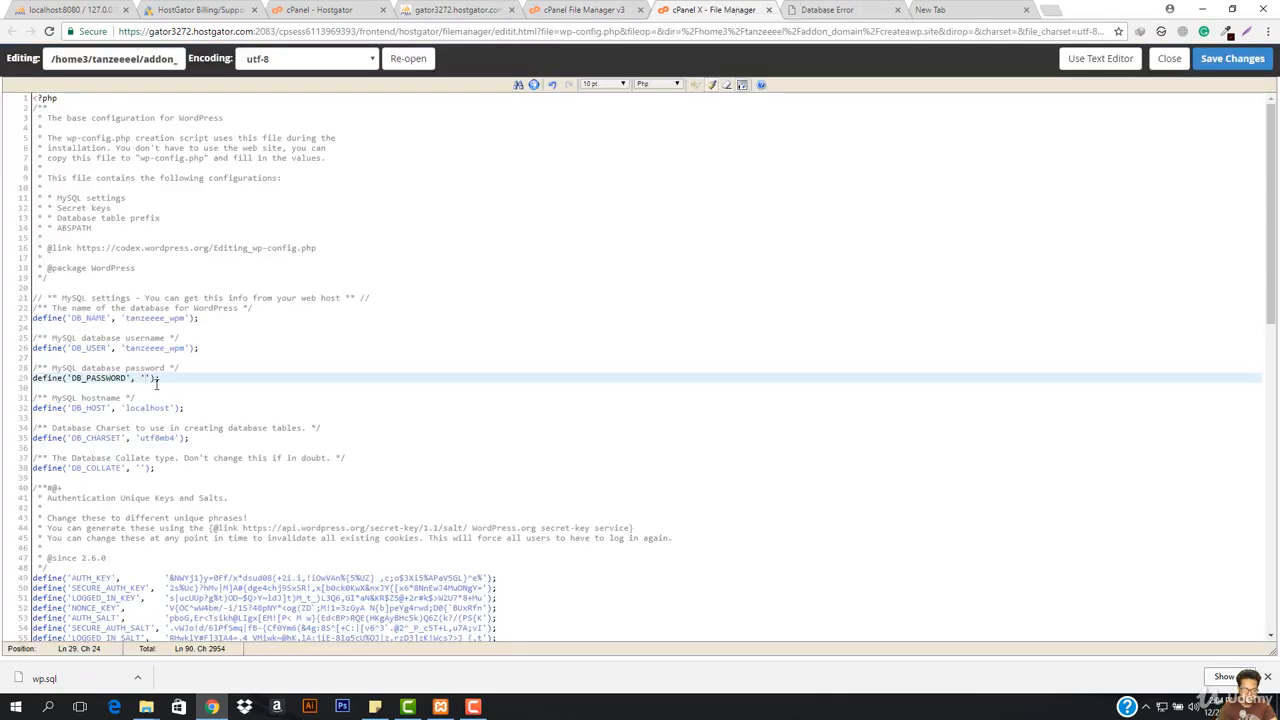
key("ctrl+v")
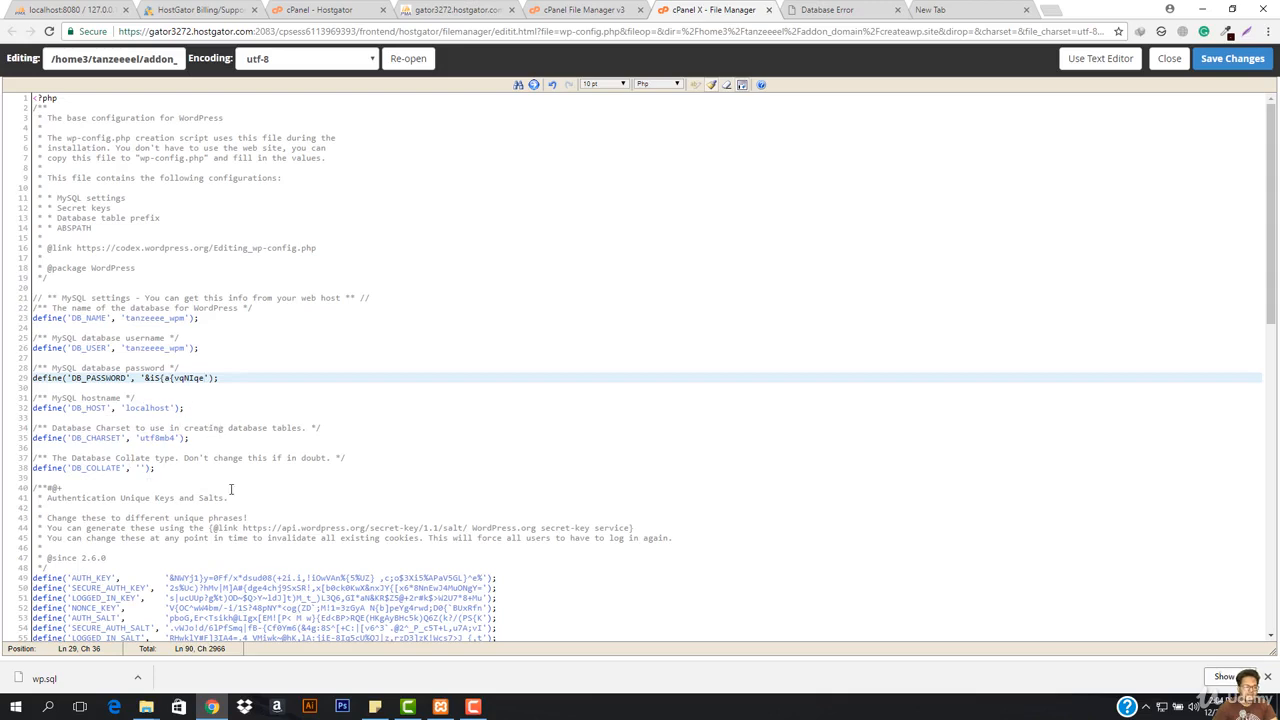
left_click(1238, 60)
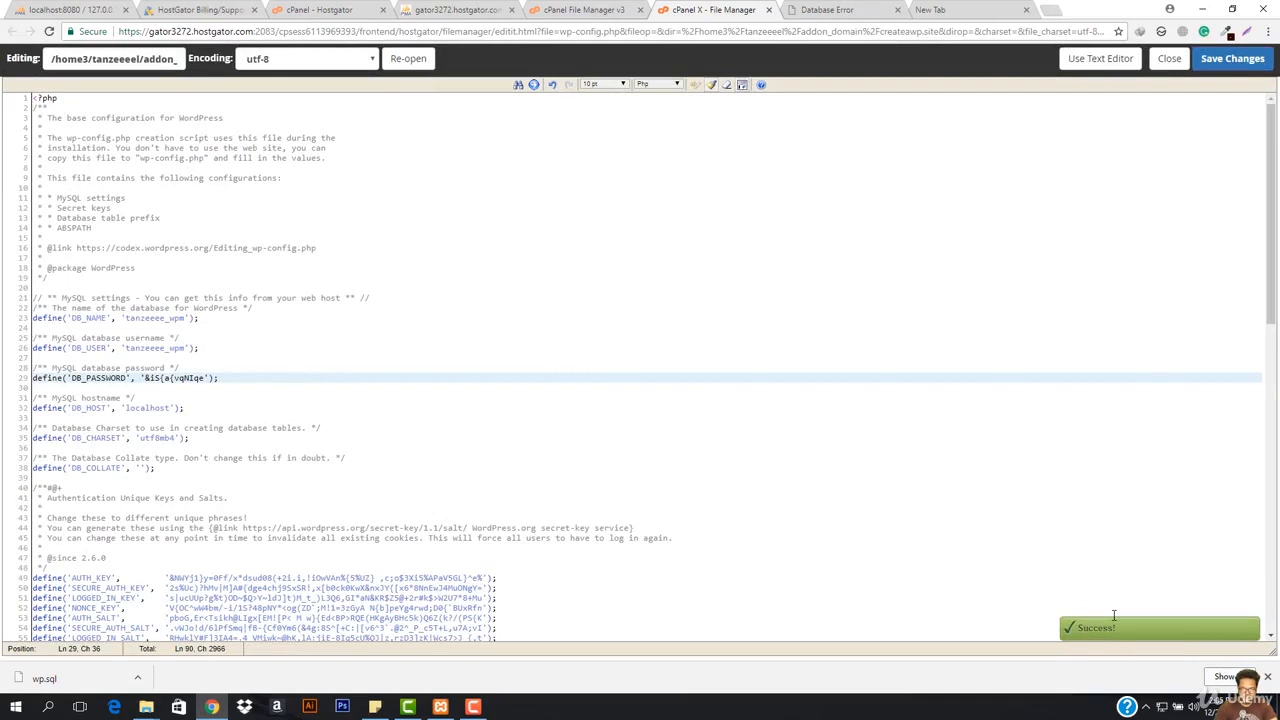
Reload createawp.site twice to test whether the database connection now works
left_click(829, 8)
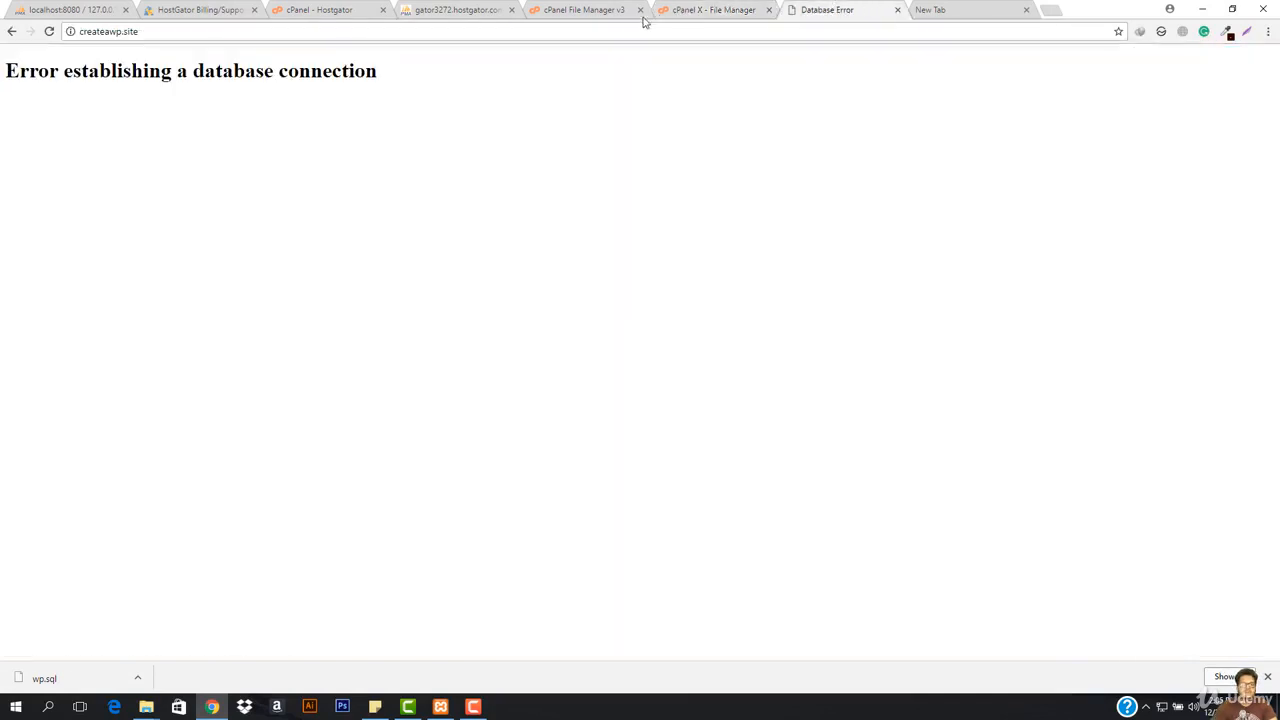
left_click(623, 29)
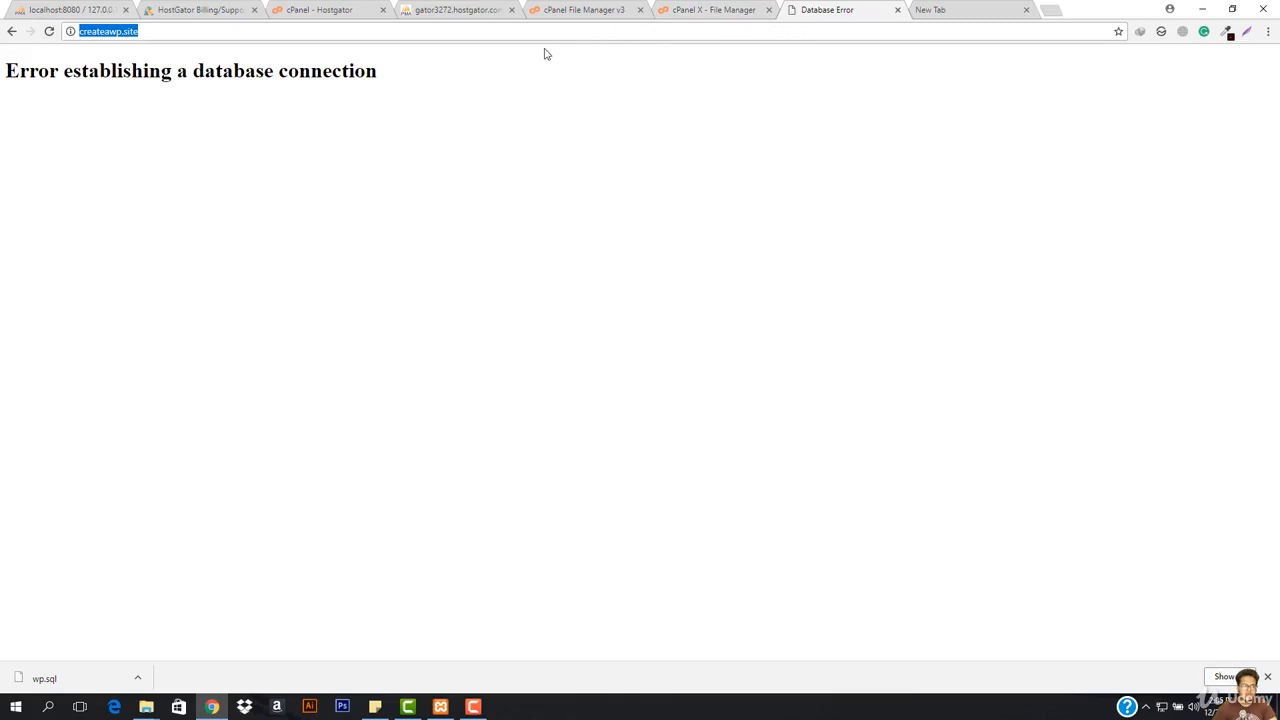
key("Return")
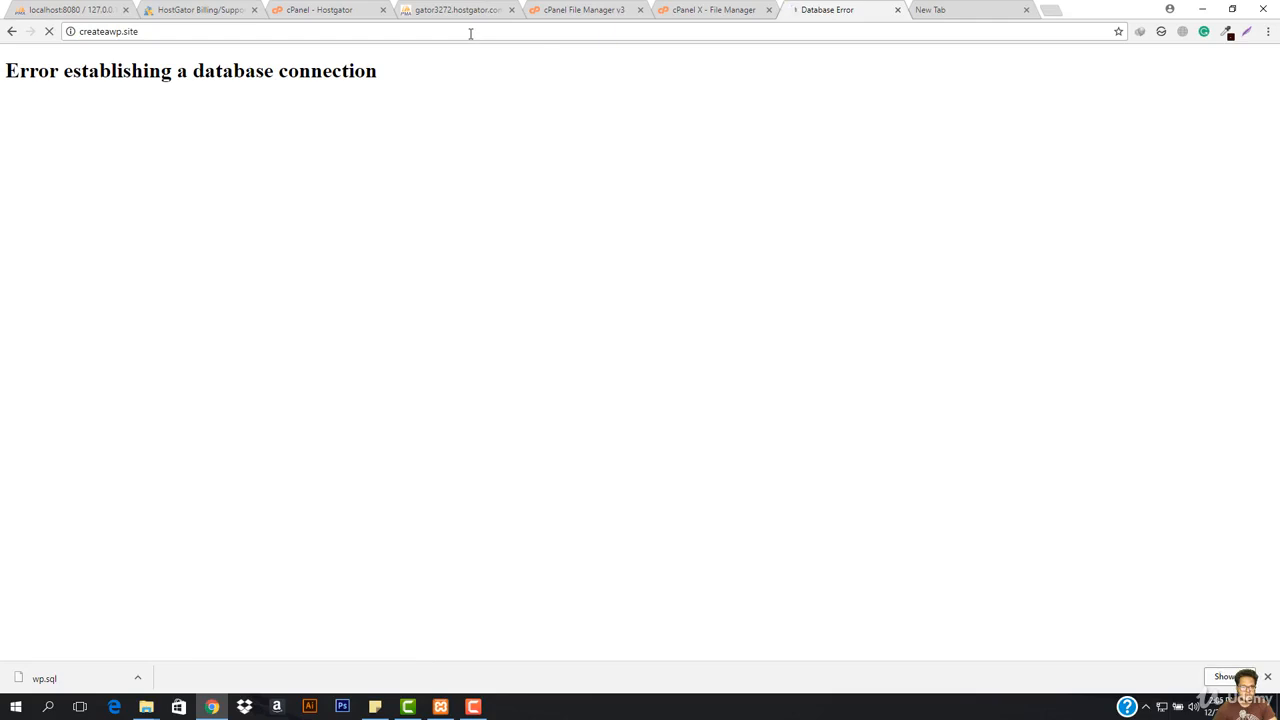
left_click(705, 10)
left_click(866, 10)
left_click(587, 36)
key("Return")
Save and close wp-config.php, refresh the file list, and switch to the database in phpMyAdmin
left_click(713, 9)
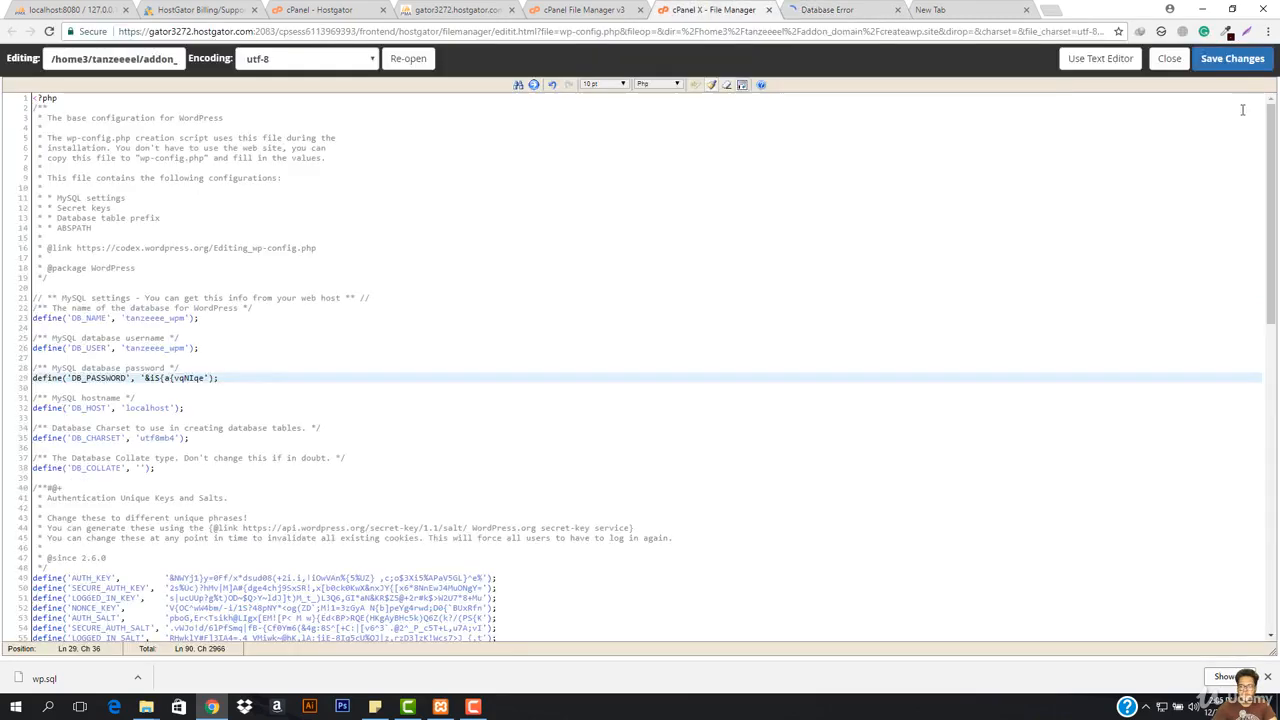
left_click(1234, 60)
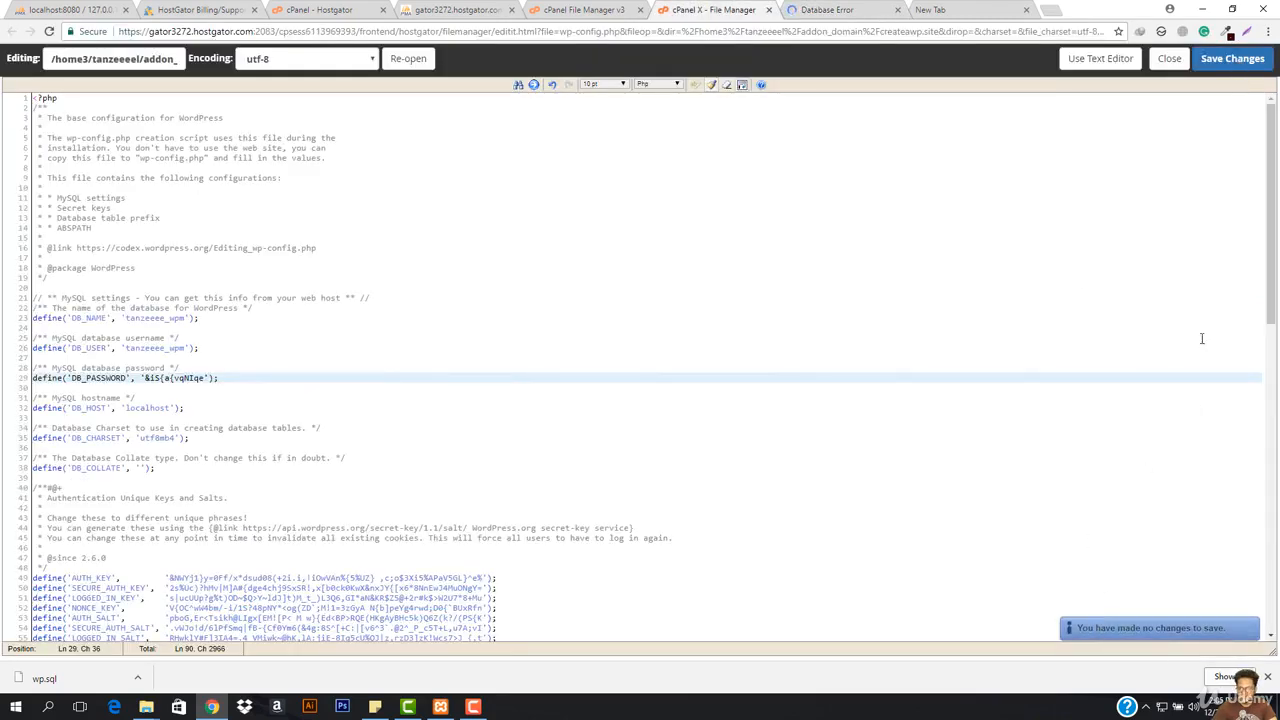
left_click(1165, 58)
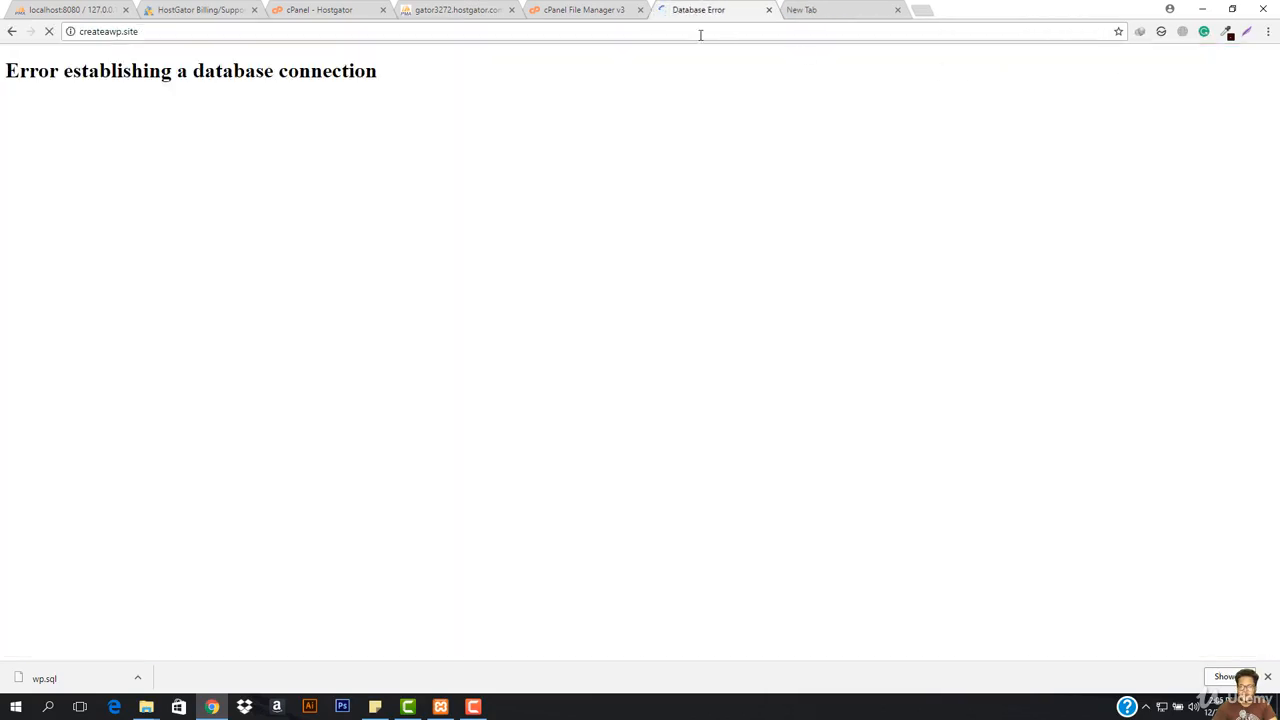
left_click(604, 8)
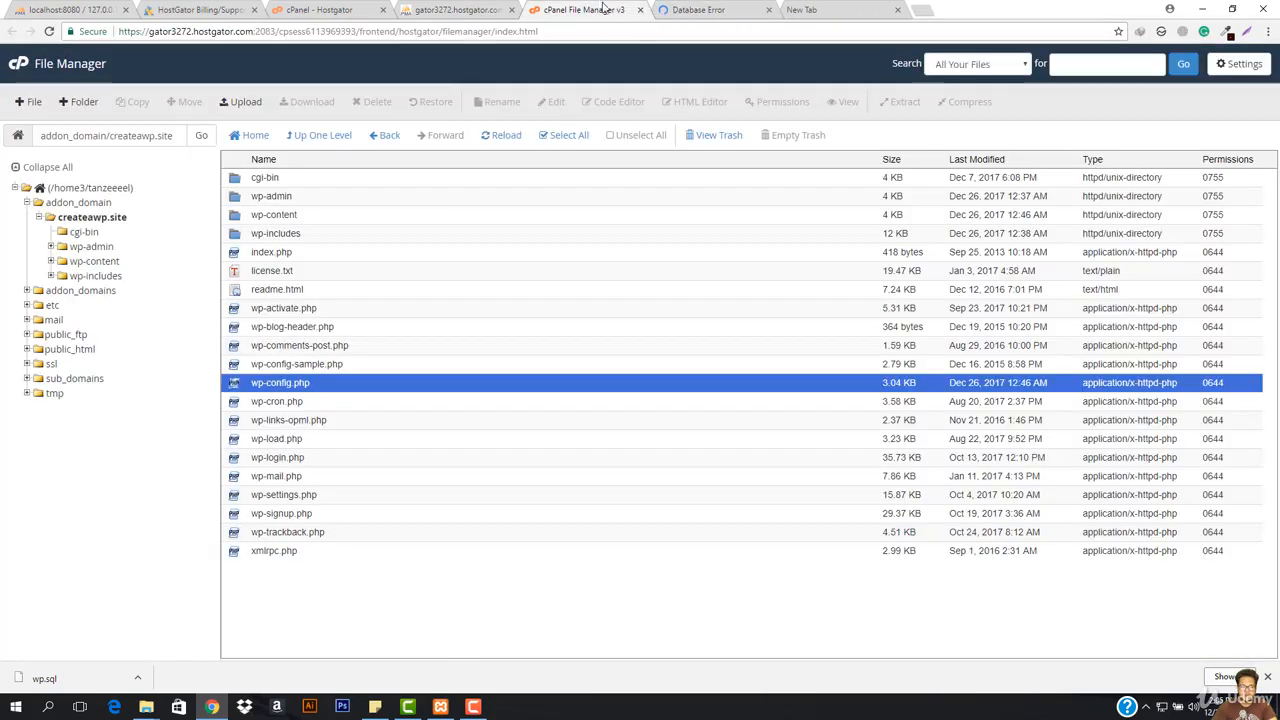
left_click(508, 137)
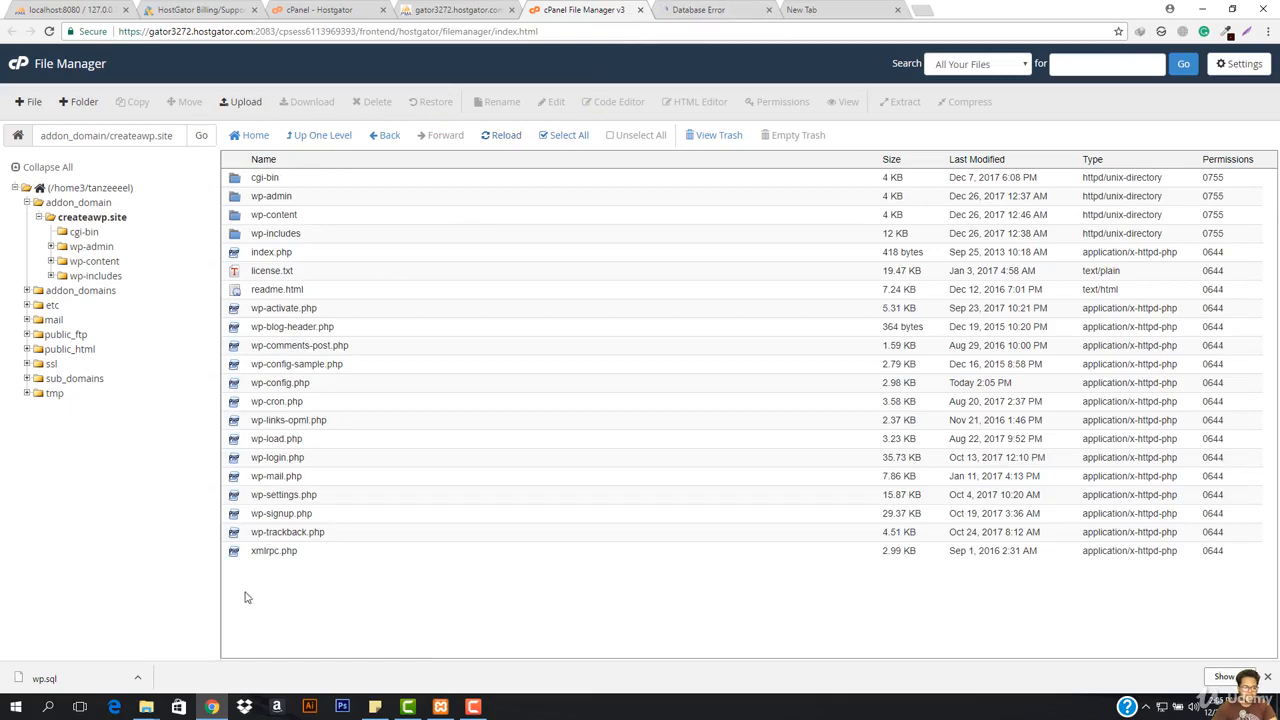
left_click(700, 10)
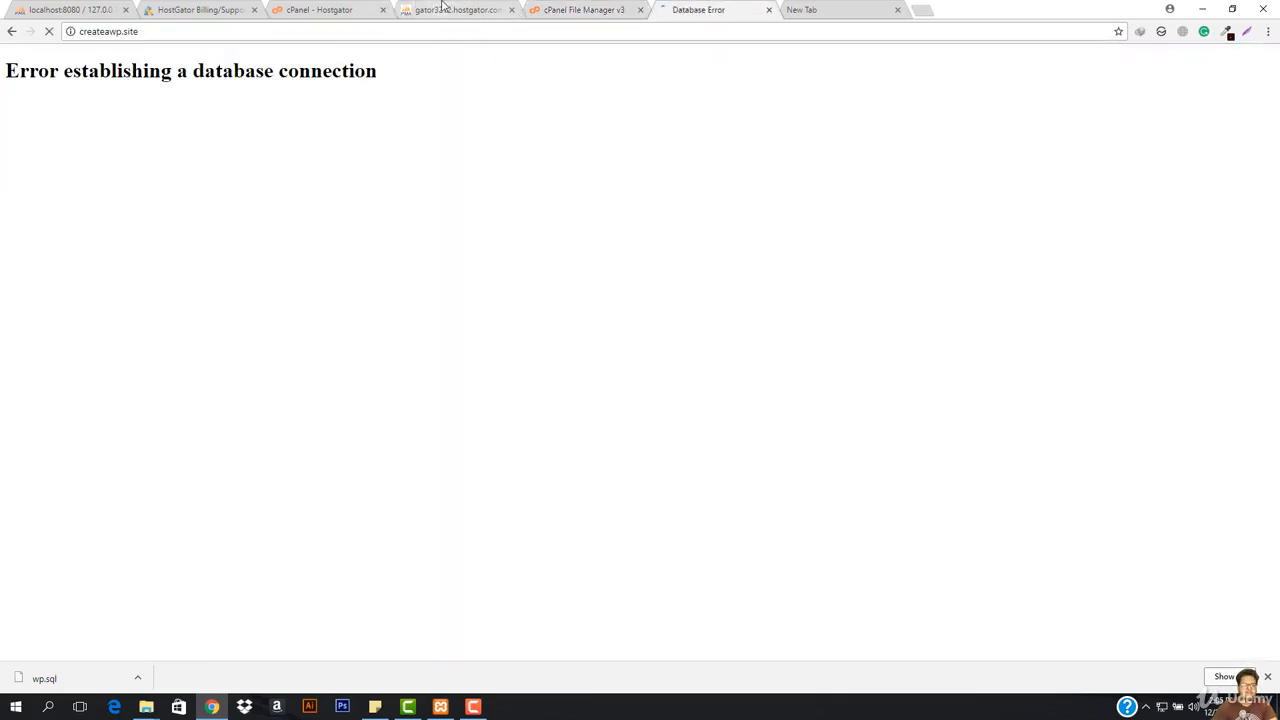
left_click(481, 8)
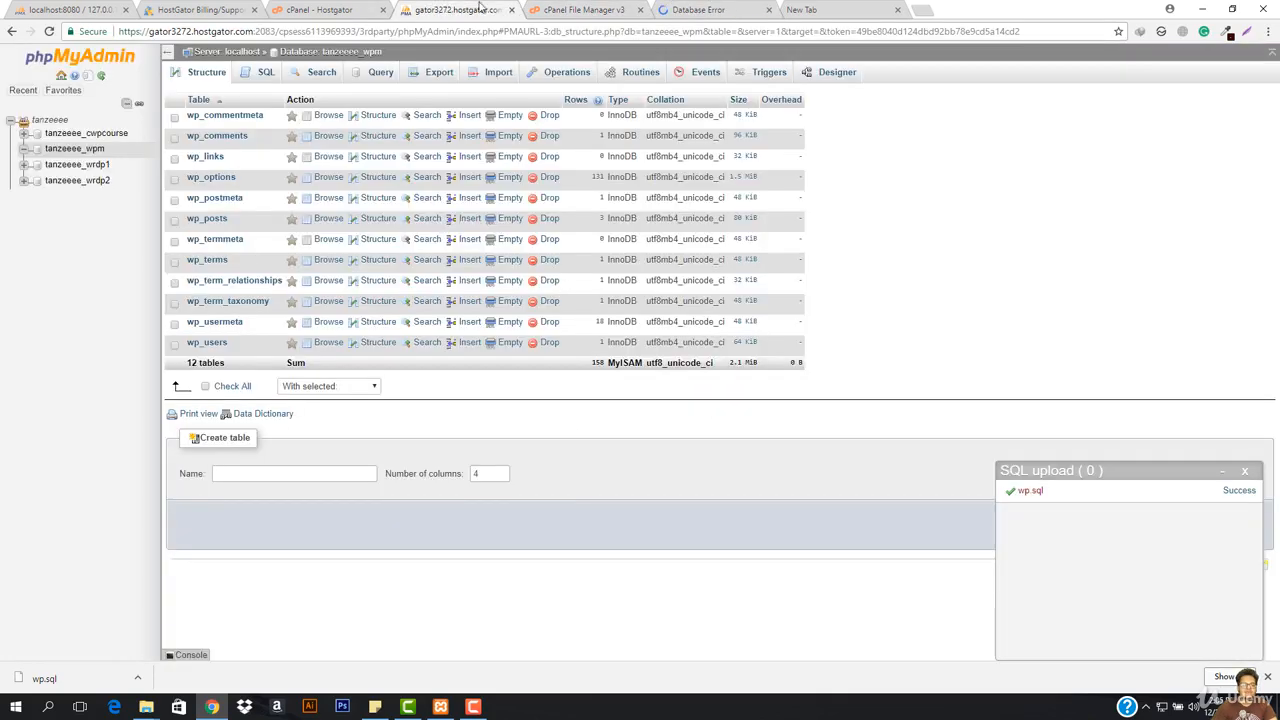
Open wp_options, start editing the siteurl value, and copy the createawp.site address
left_click(207, 343)
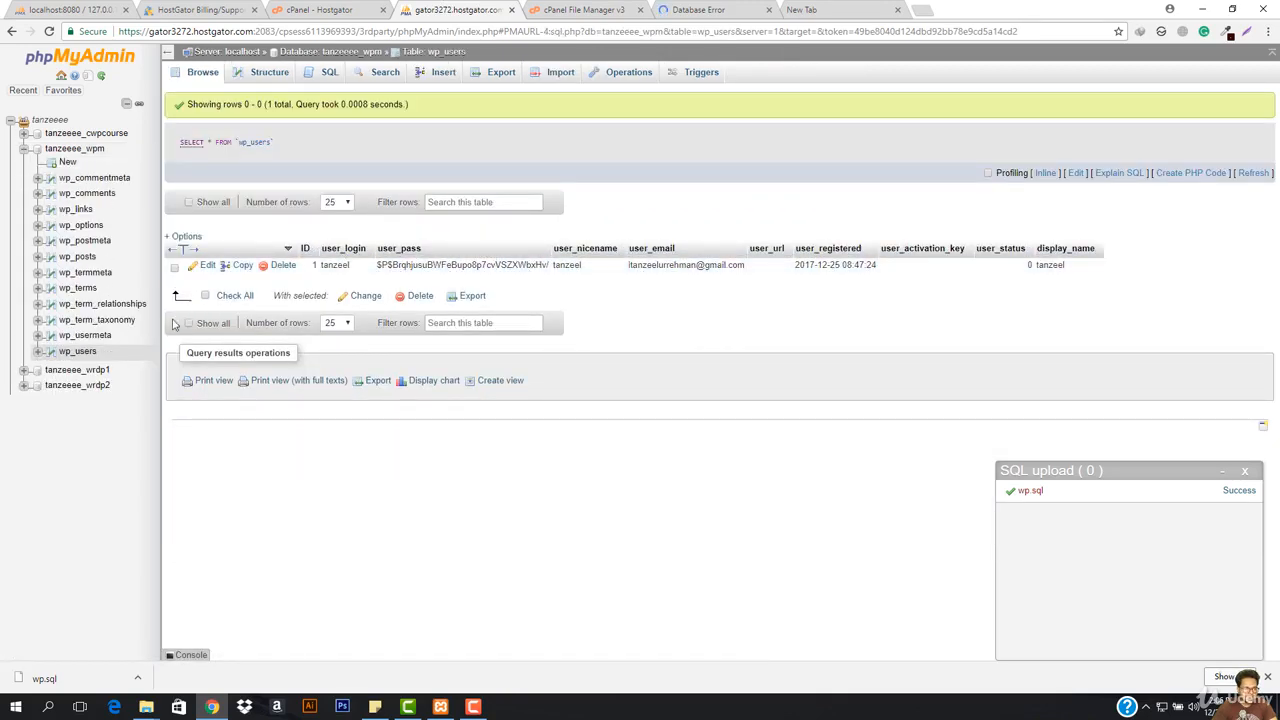
left_click(68, 227)
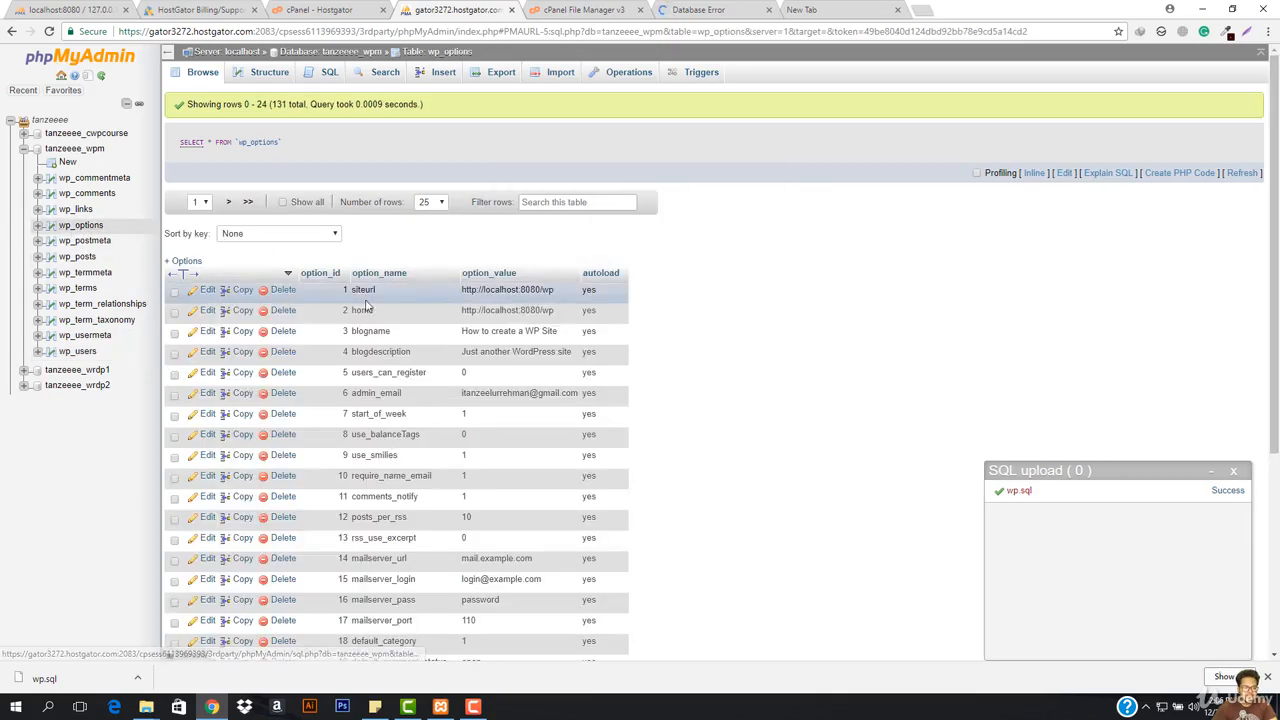
double_click(523, 291)
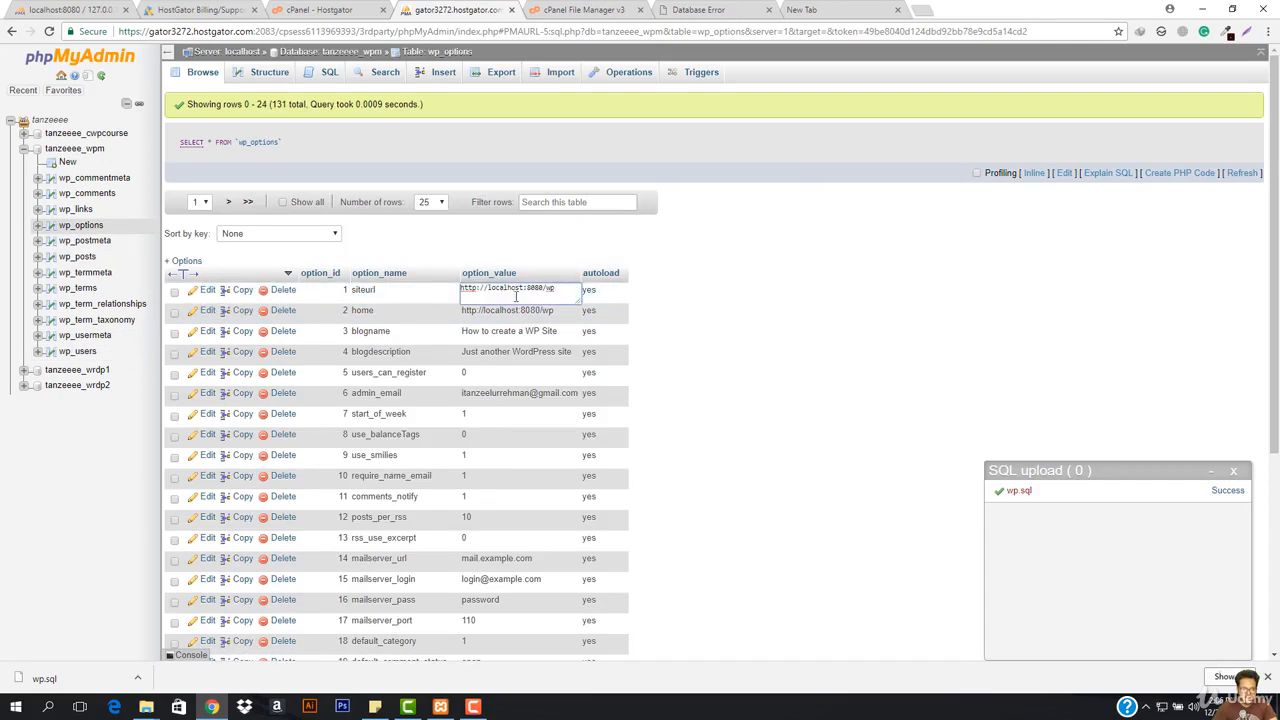
left_click(698, 10)
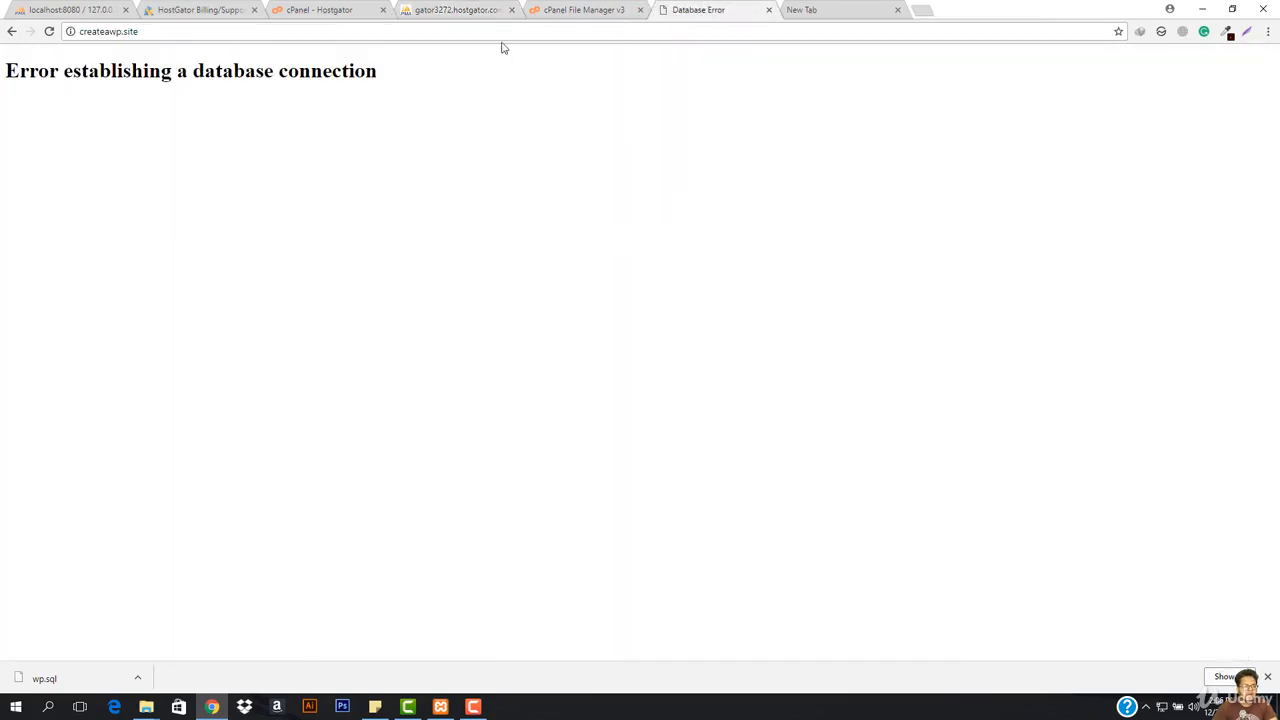
double_click(501, 34)
left_click(501, 34)
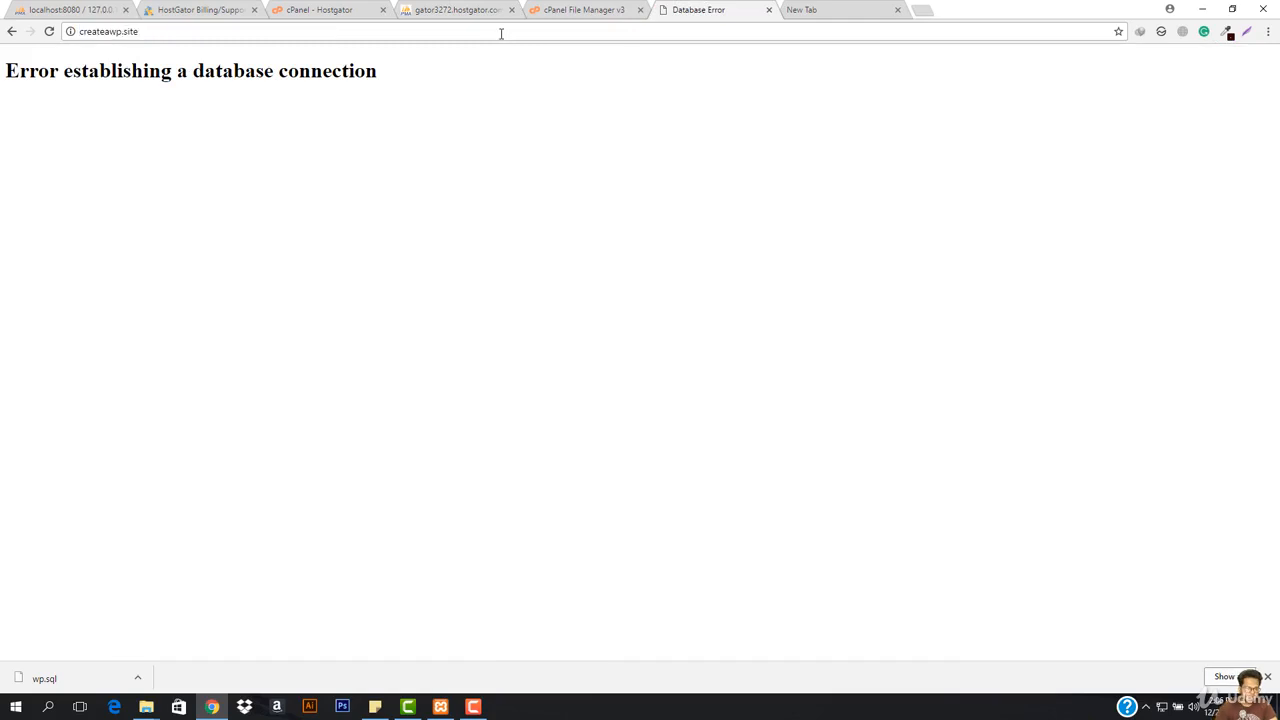
triple_click(501, 33)
key("ctrl+c")
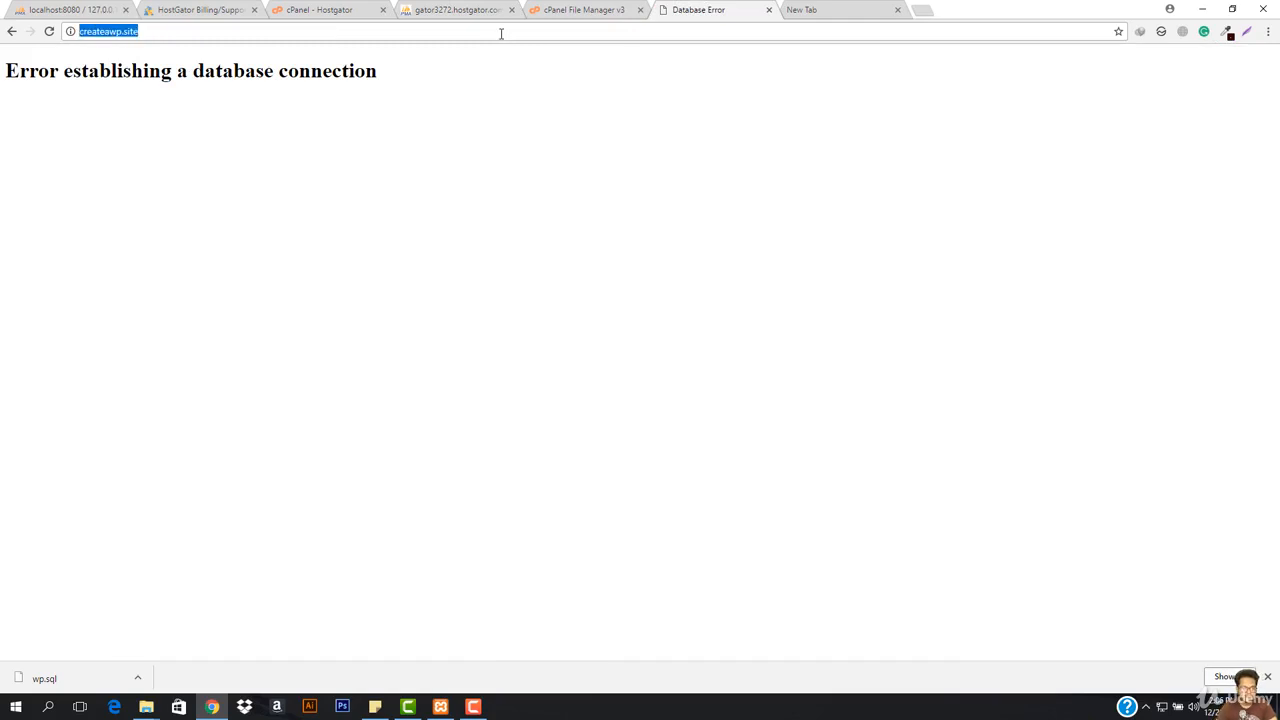
left_click(280, 9)
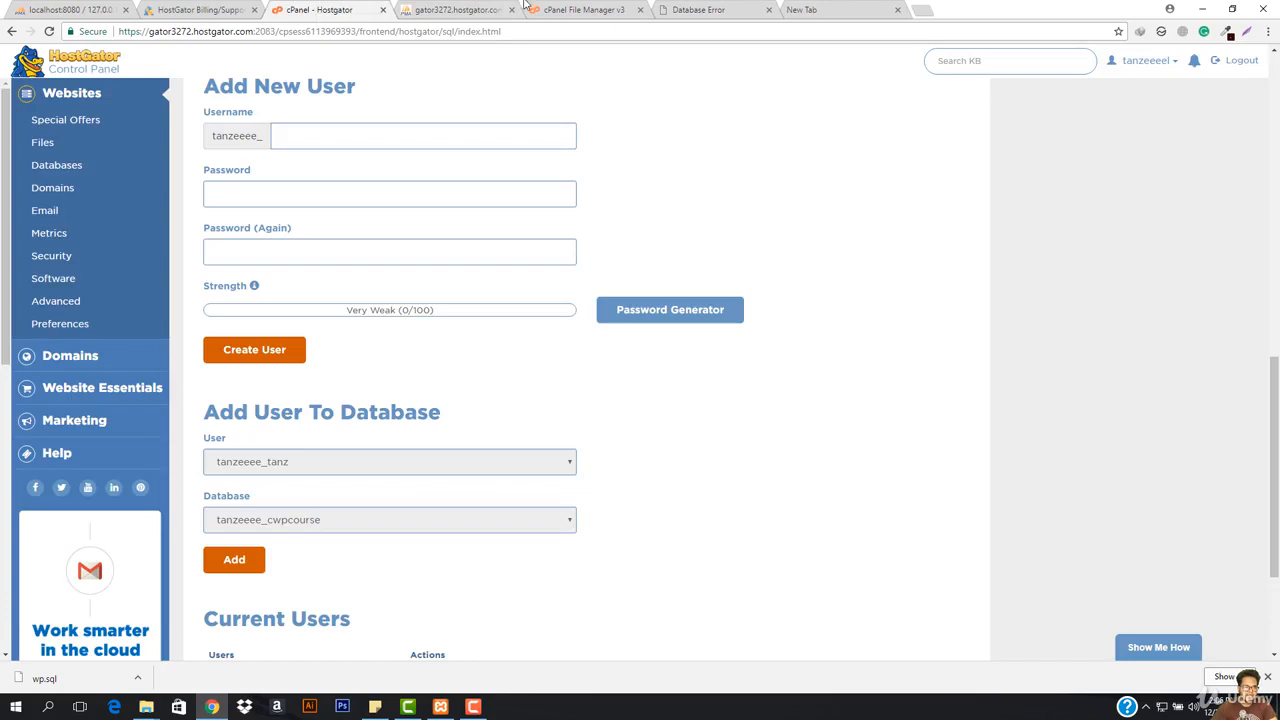
left_click(455, 10)
triple_click(566, 290)
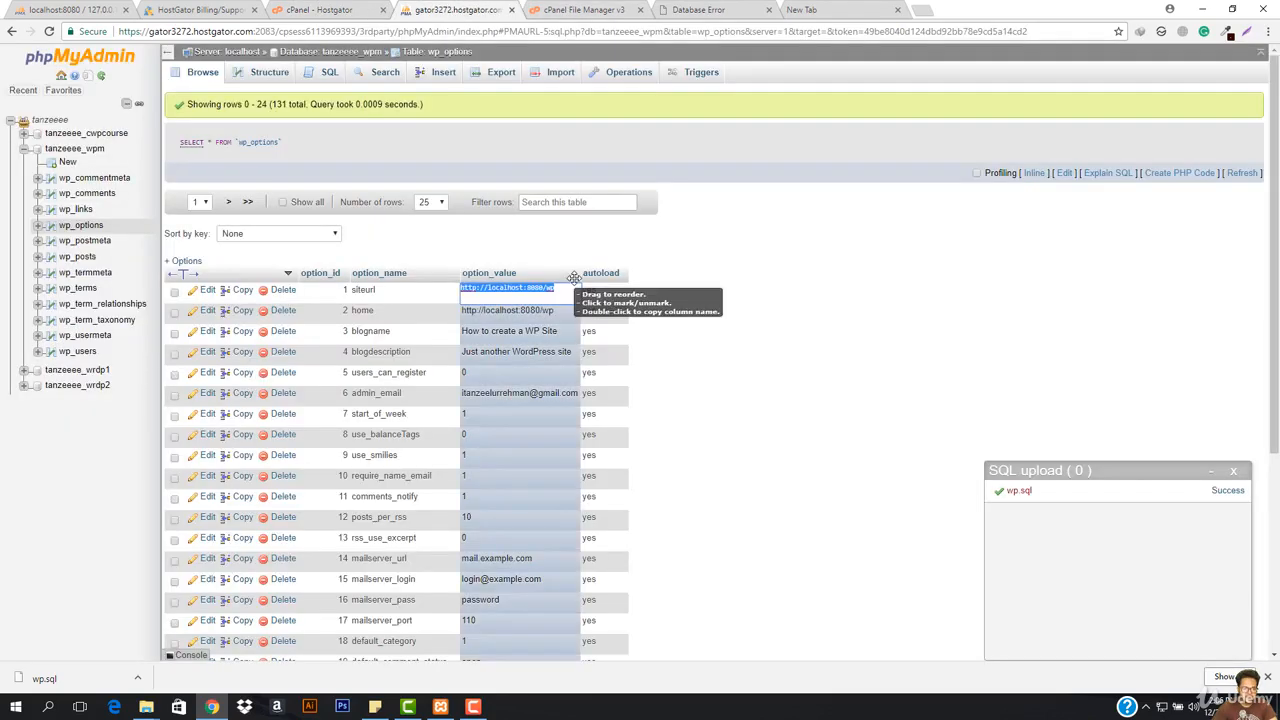
key("ctrl+v")
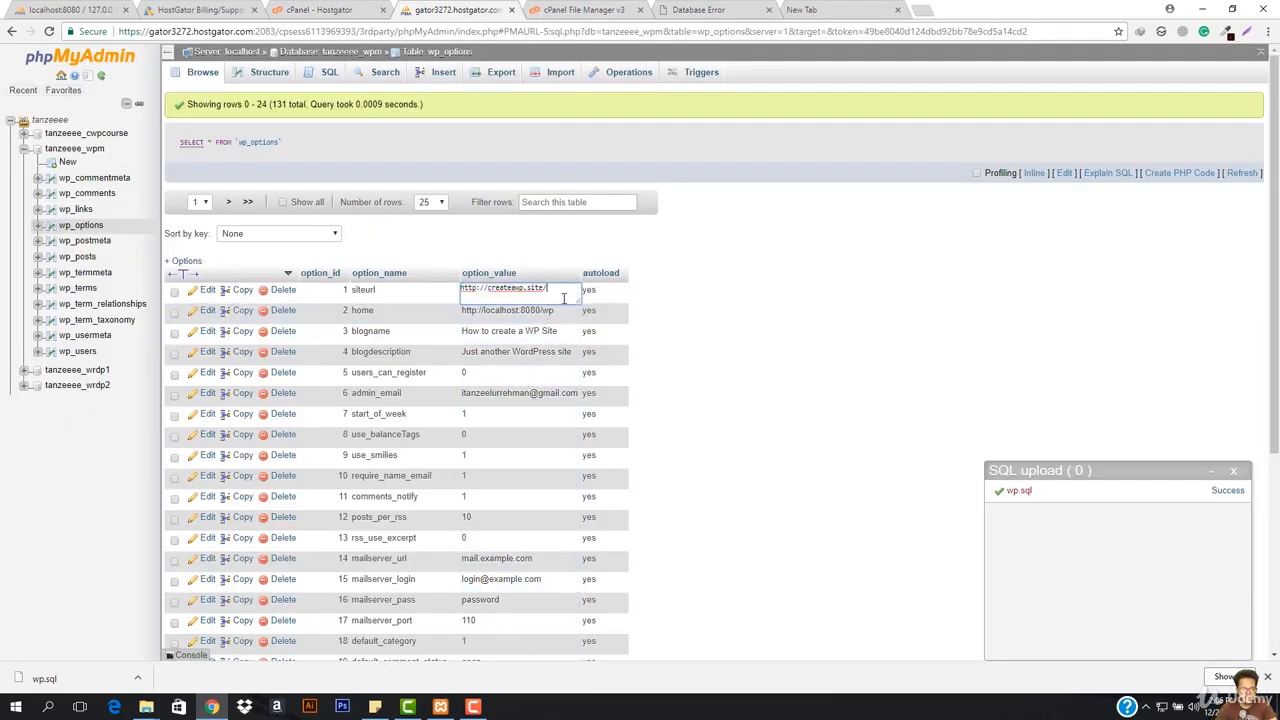
left_click(694, 6)
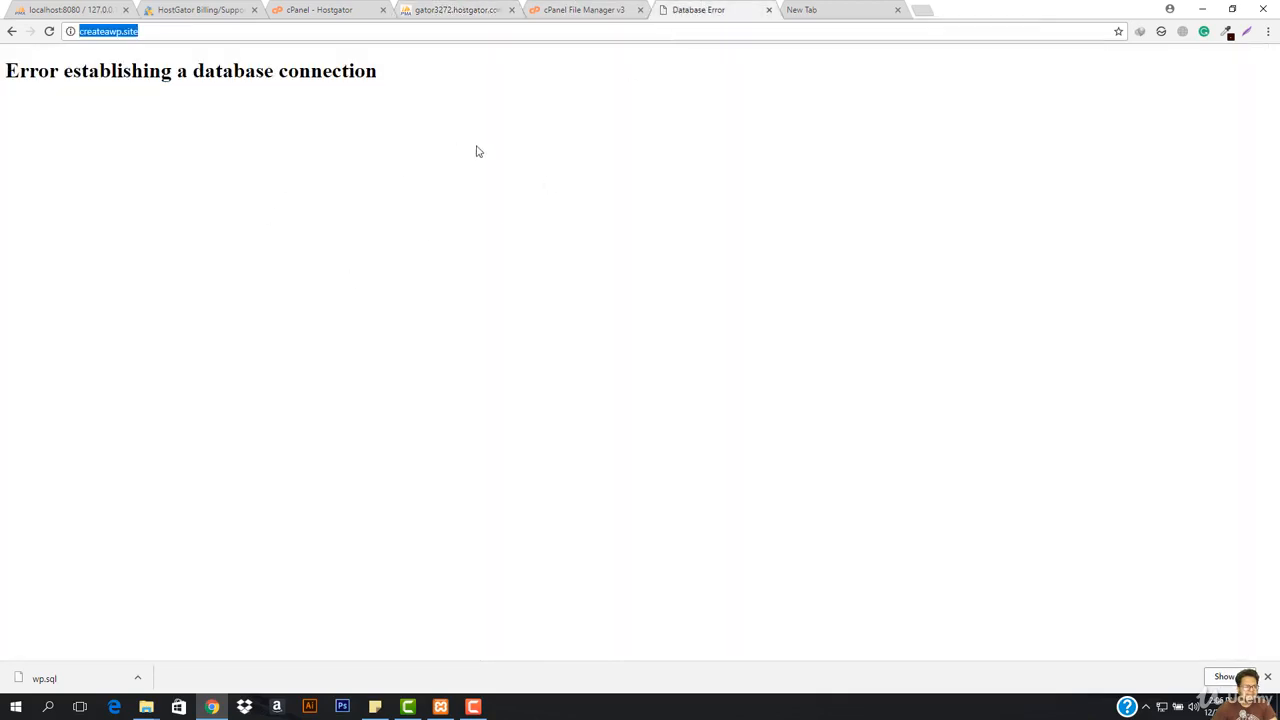
left_click(567, 9)
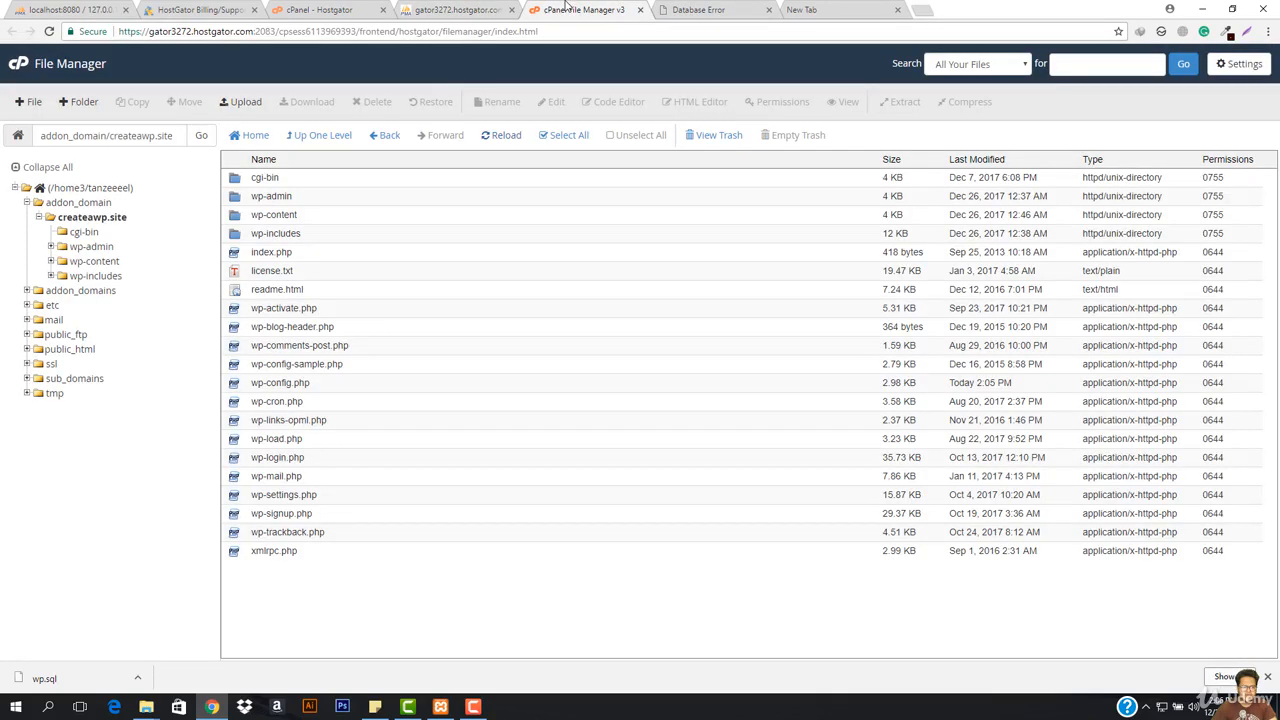
right_click(327, 388)
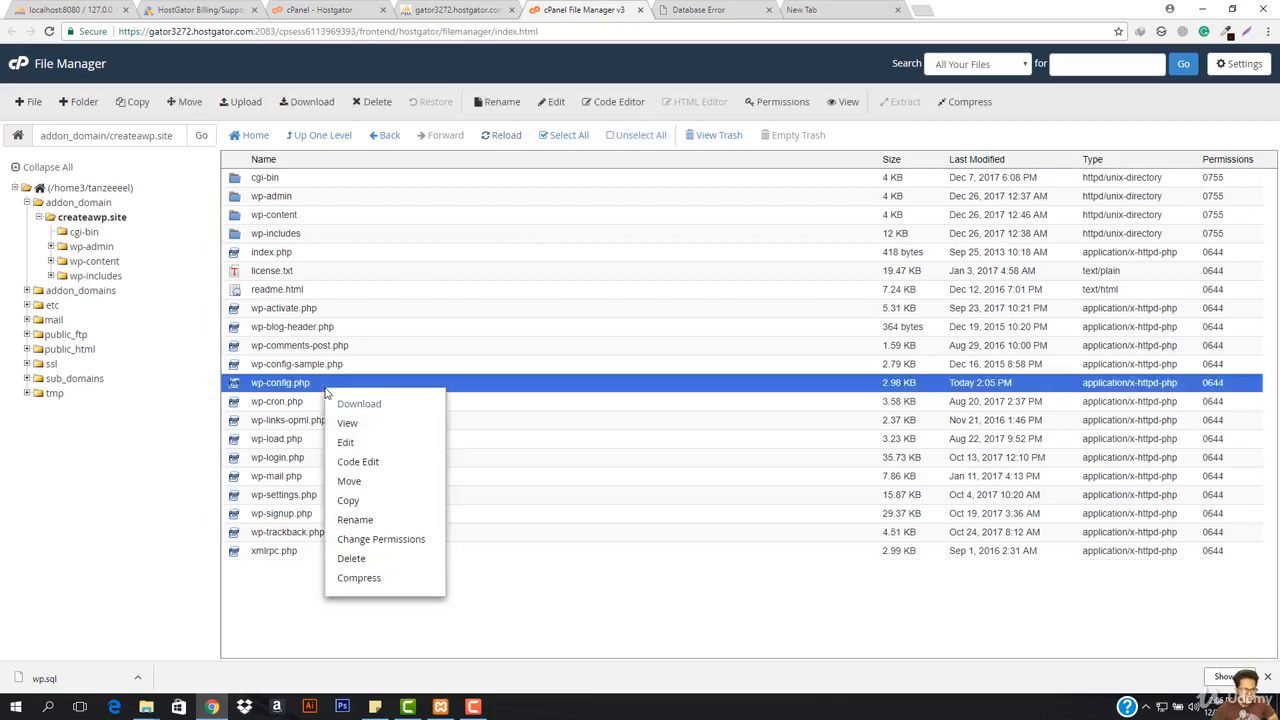
left_click(374, 463)
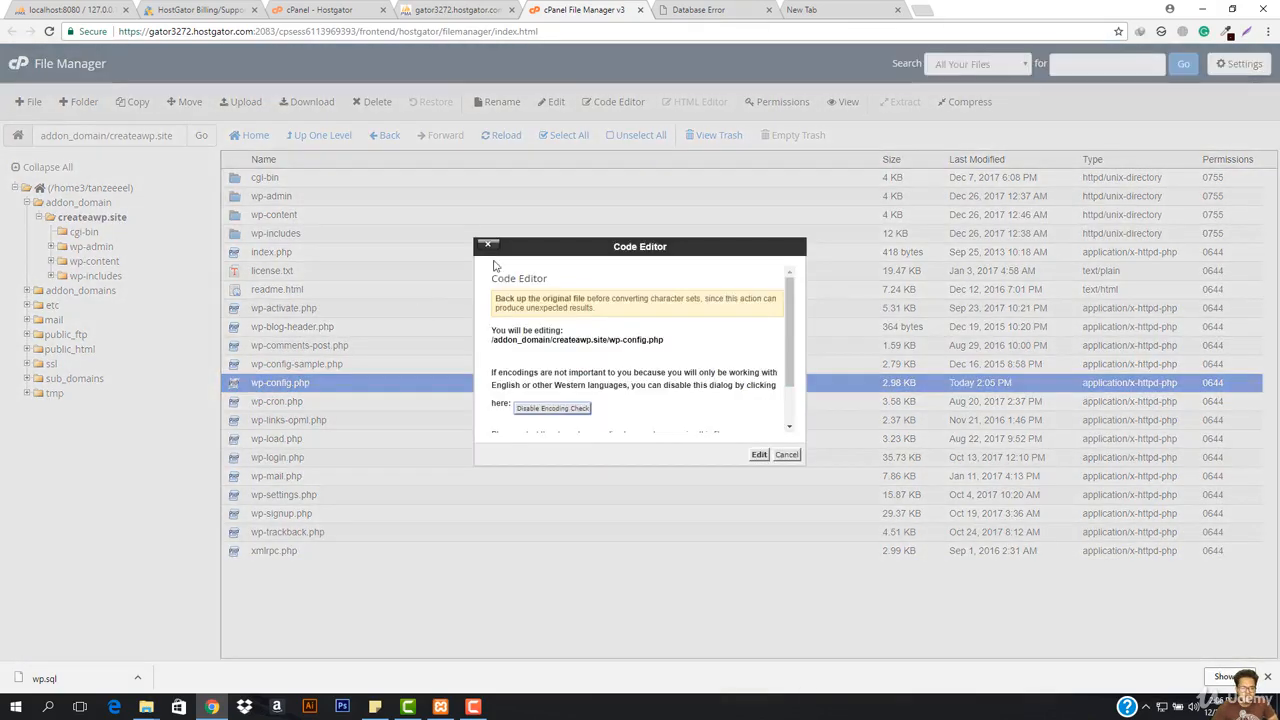
left_click(759, 454)
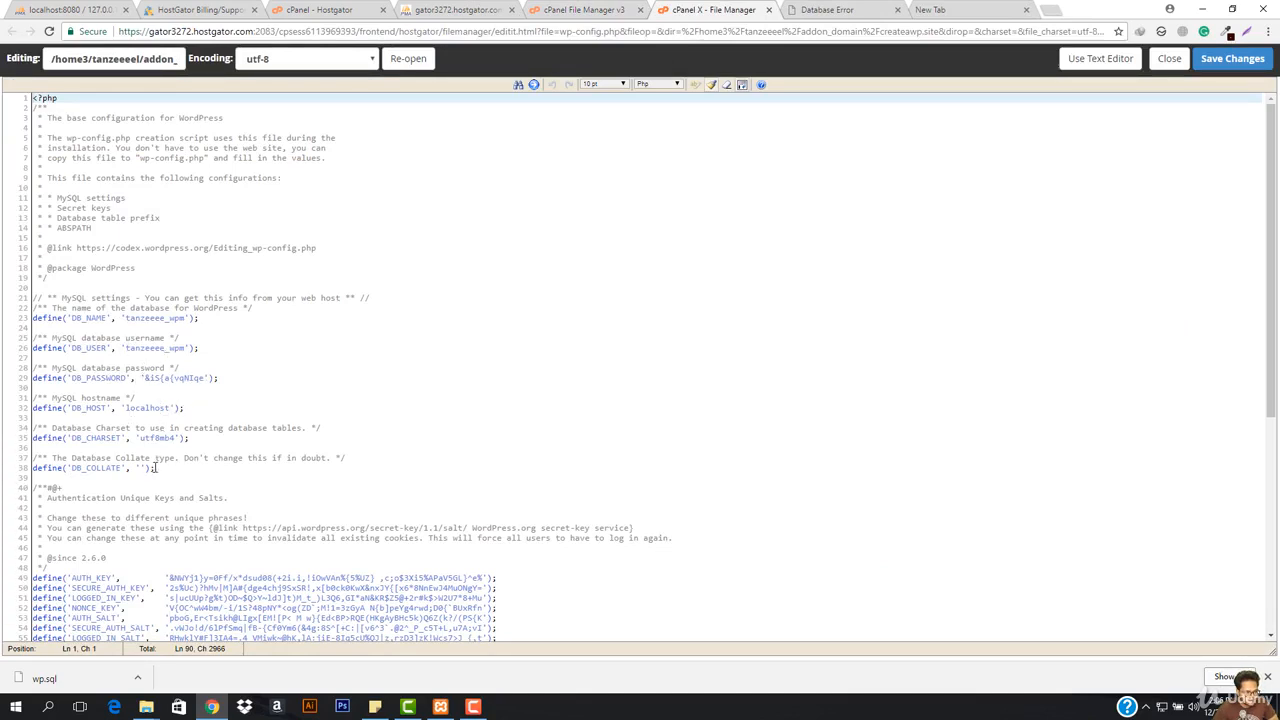
scroll(156, 468, "down", 4)
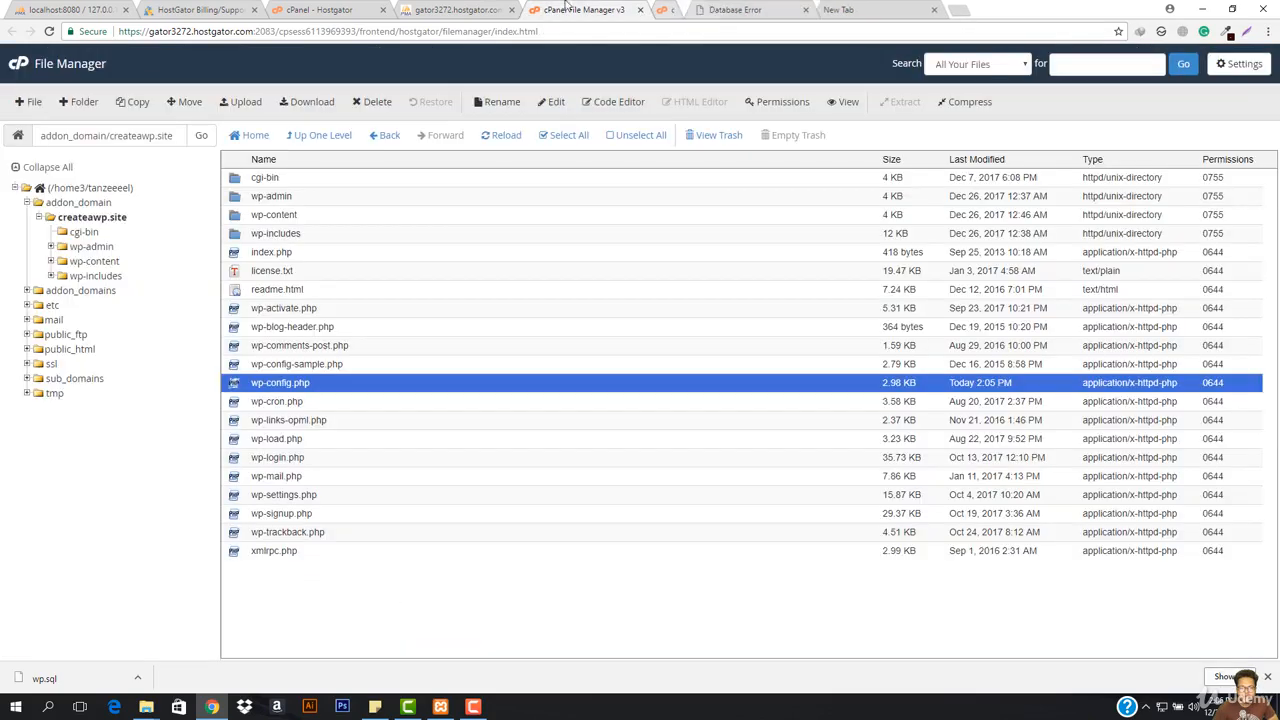
left_click(768, 9)
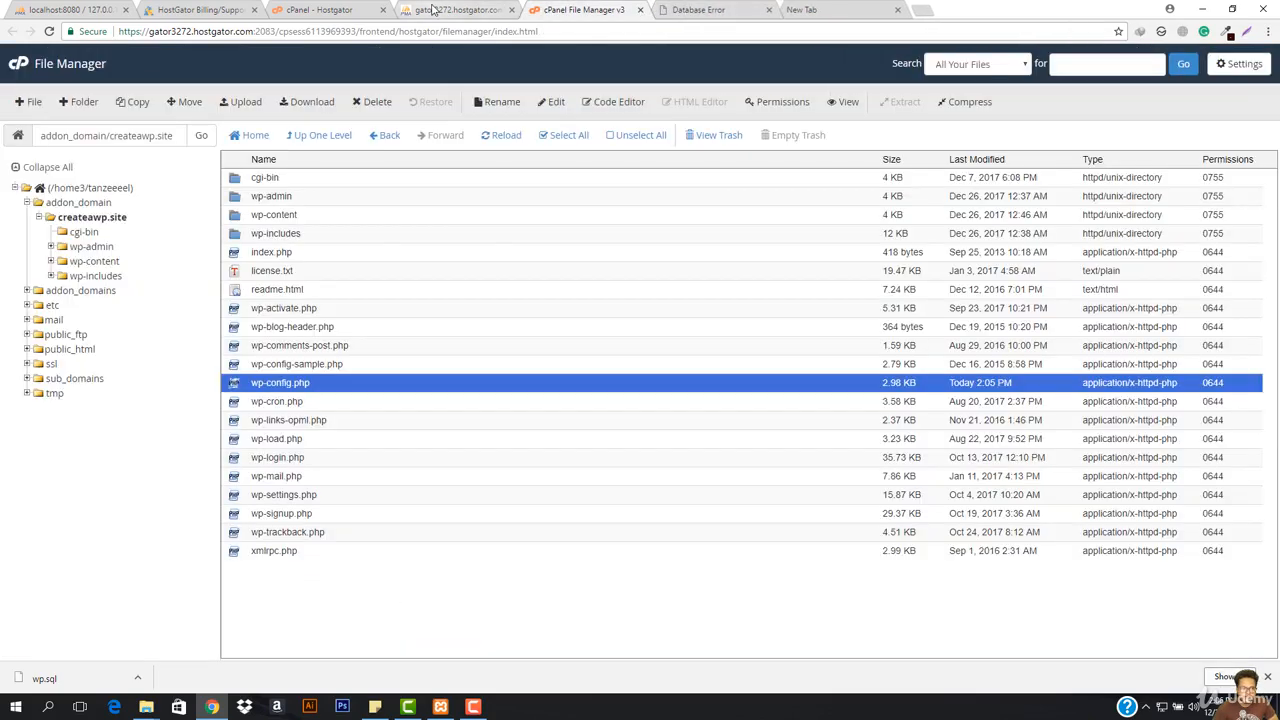
left_click(434, 9)
left_click(525, 313)
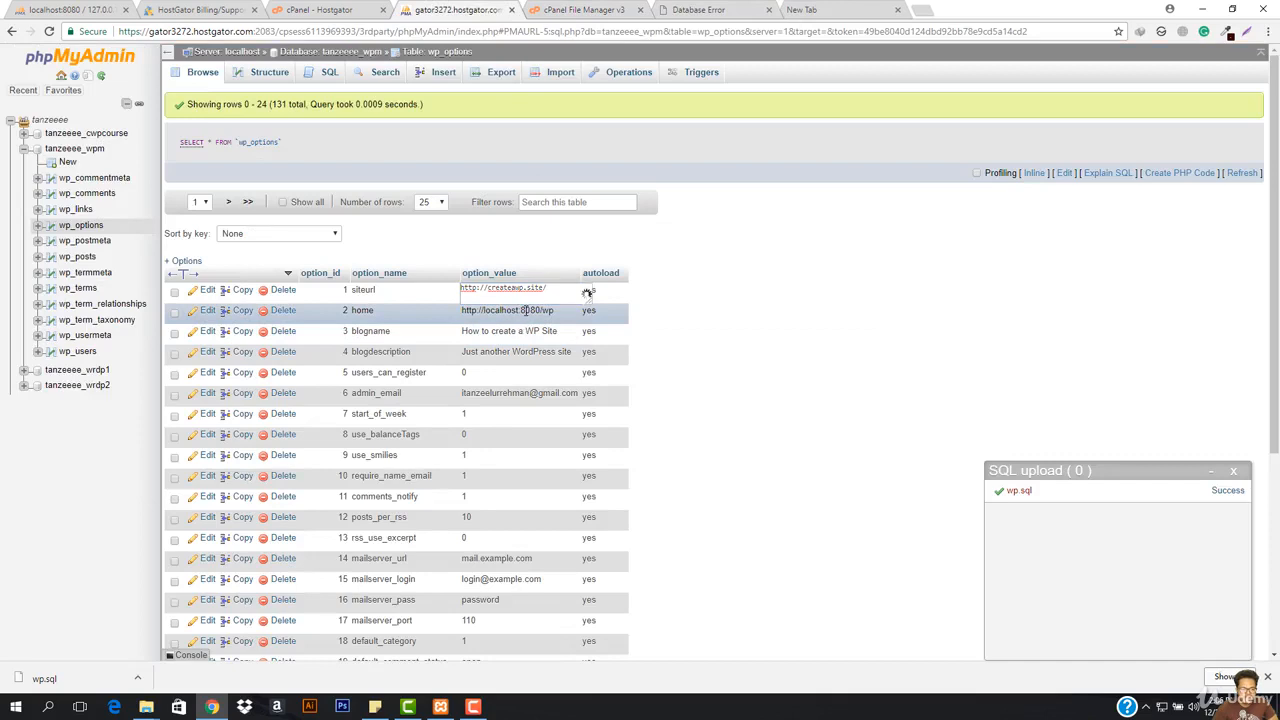
double_click(518, 369)
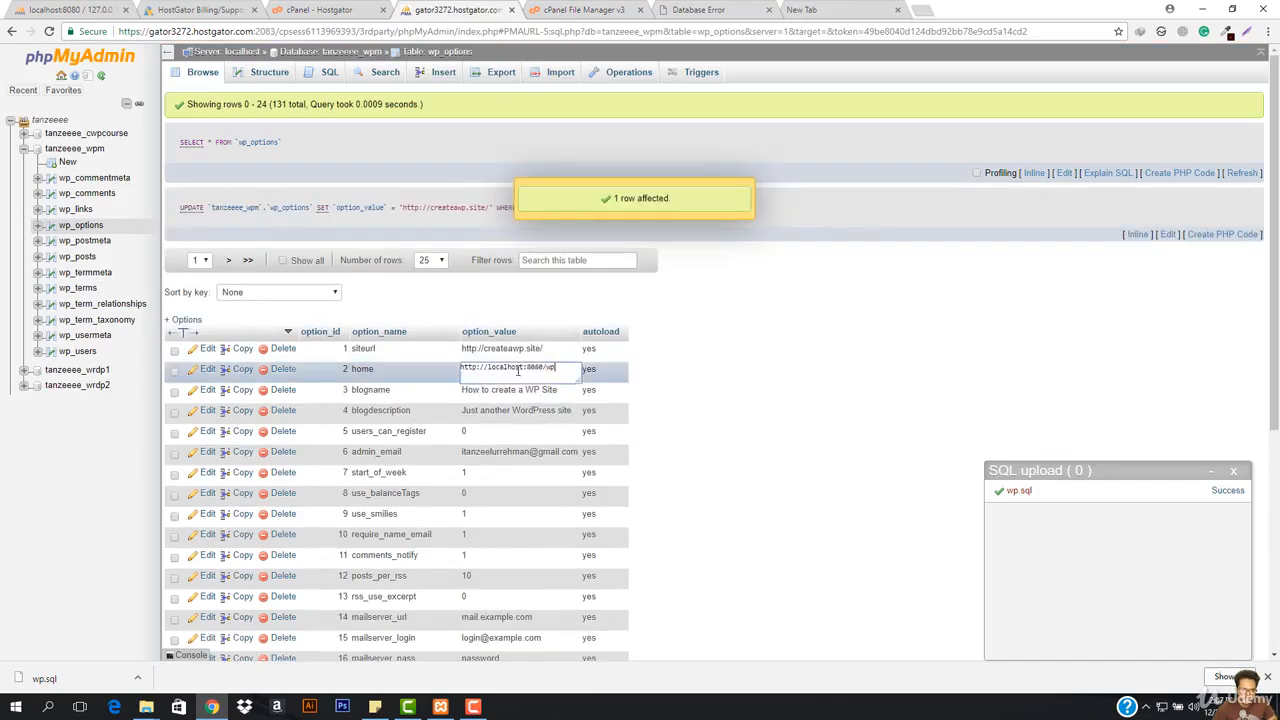
triple_click(518, 369)
type("http://createawp.site/")
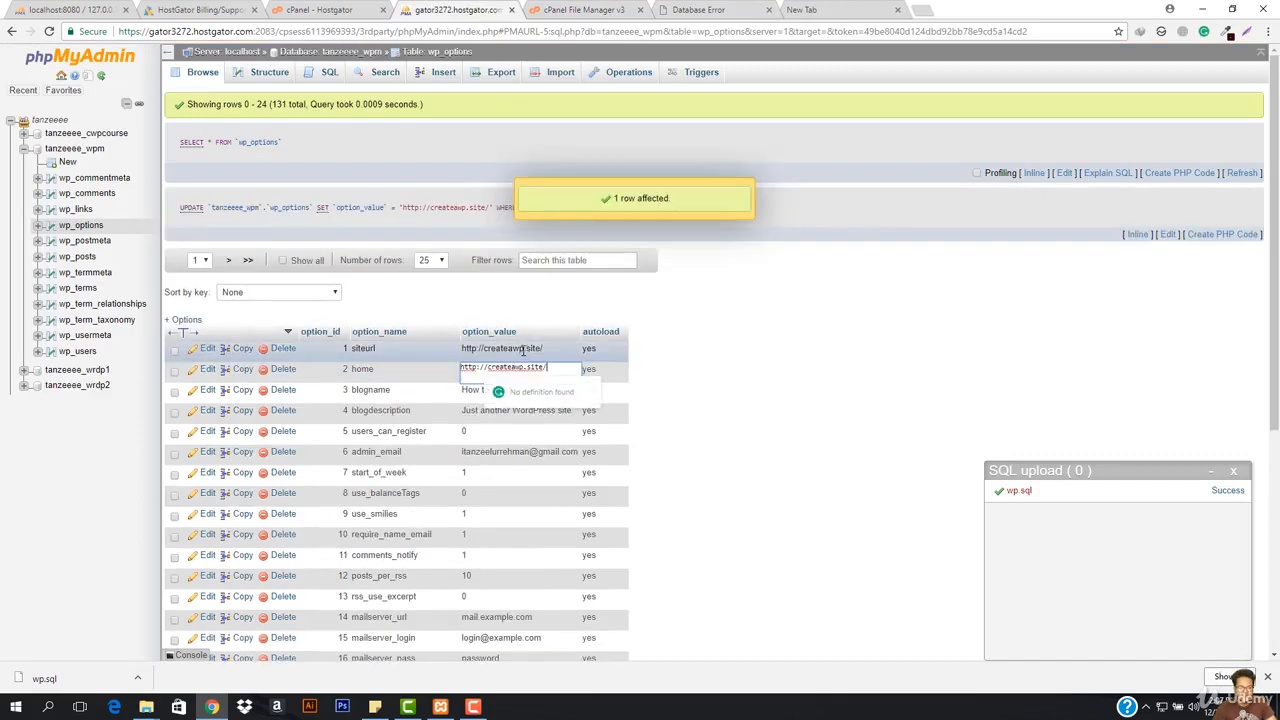
left_click(702, 356)
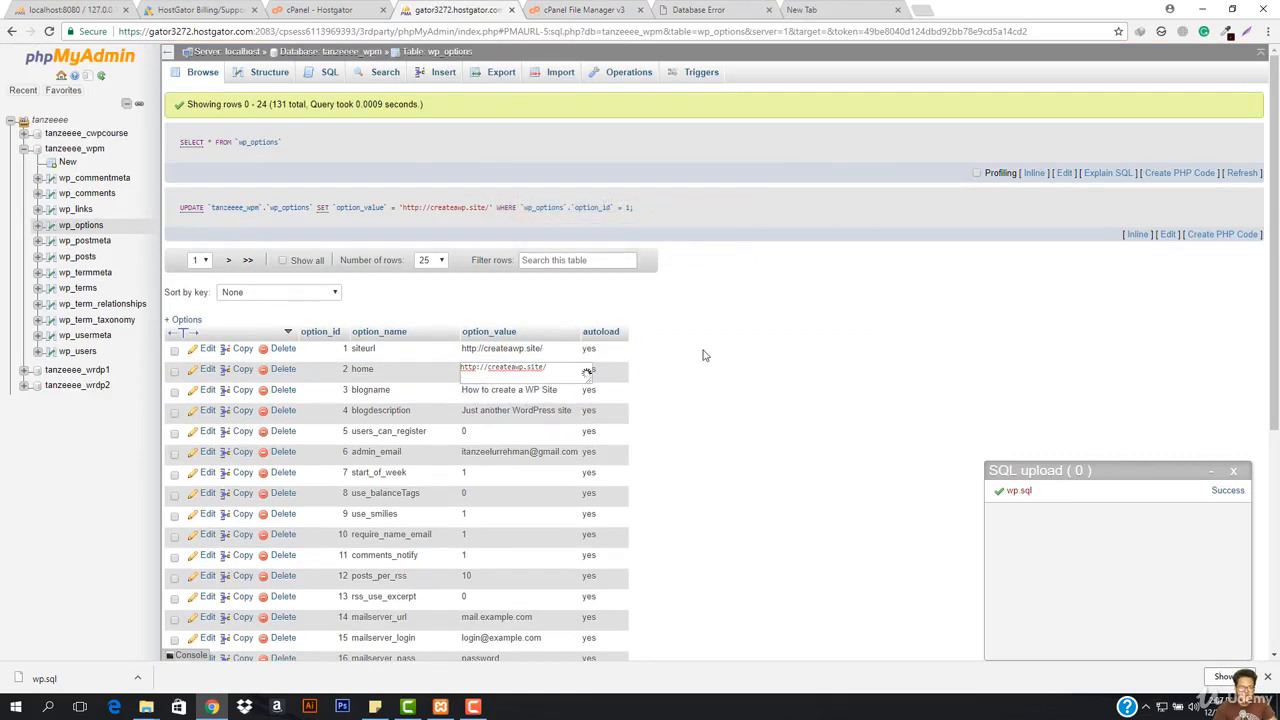
scroll(634, 406, "down", 4)
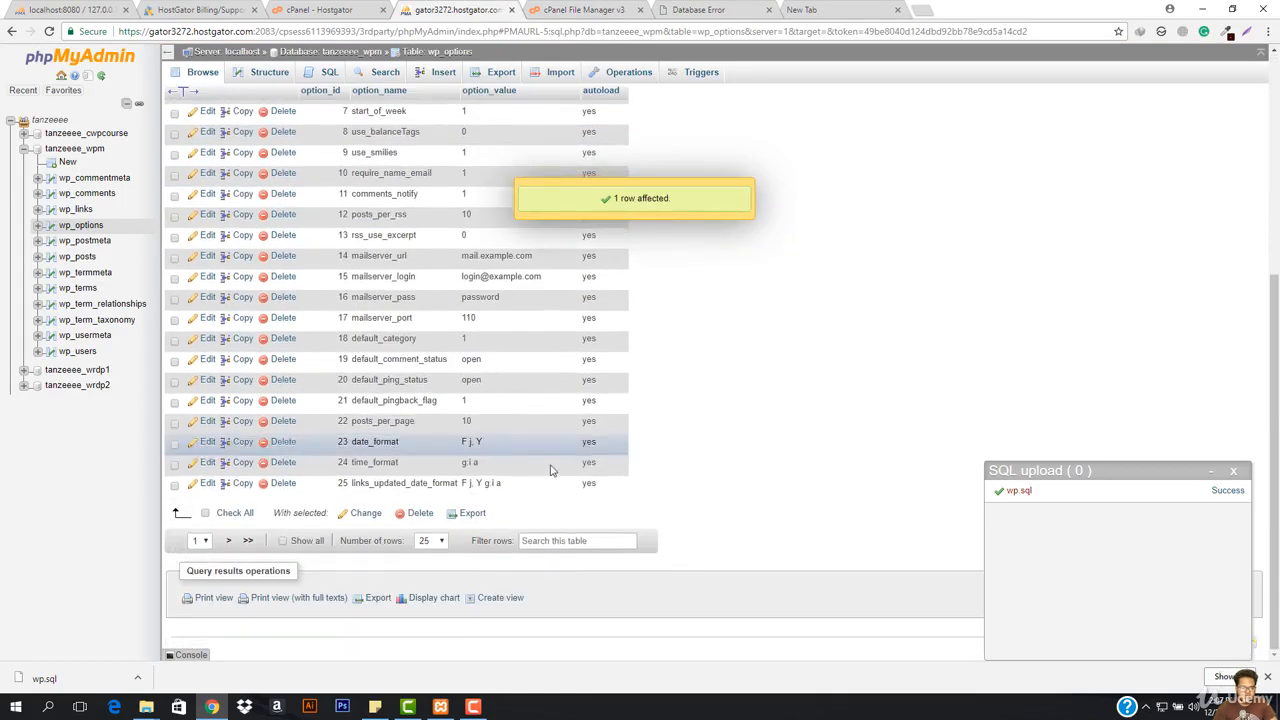
left_click(684, 9)
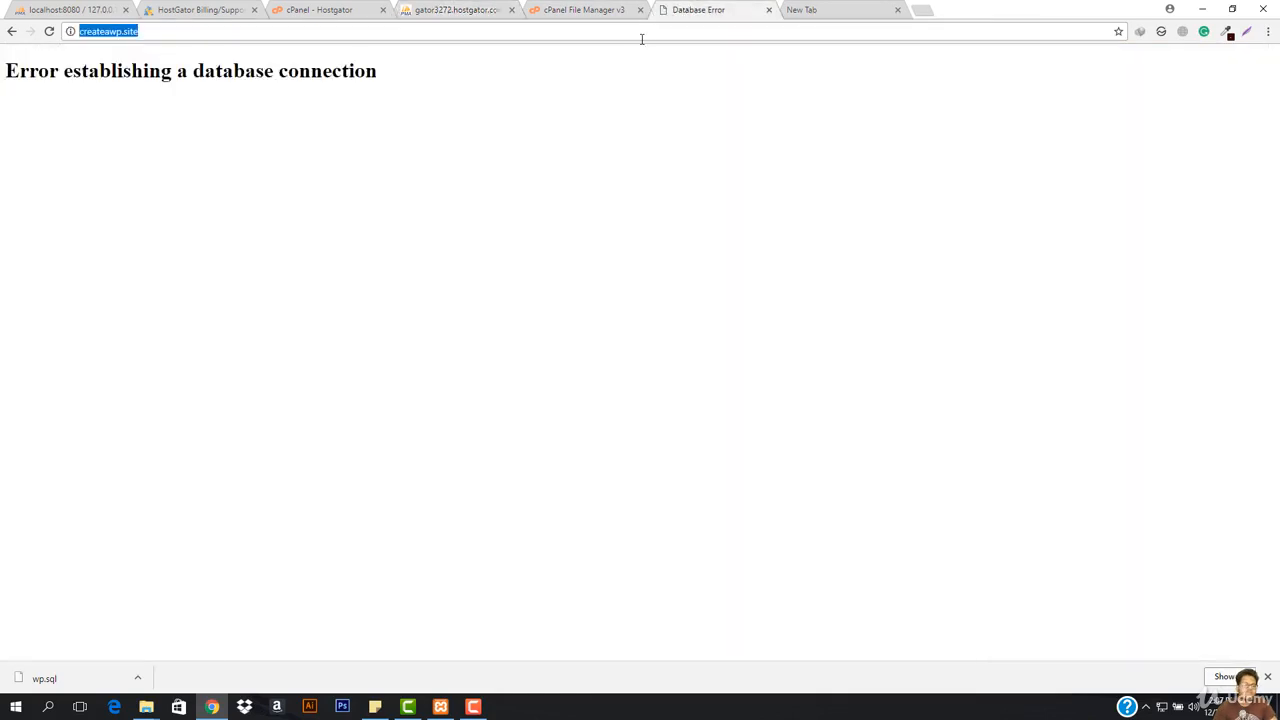
Reload createawp.site in Chrome and load its address in a second browser
key("Return")
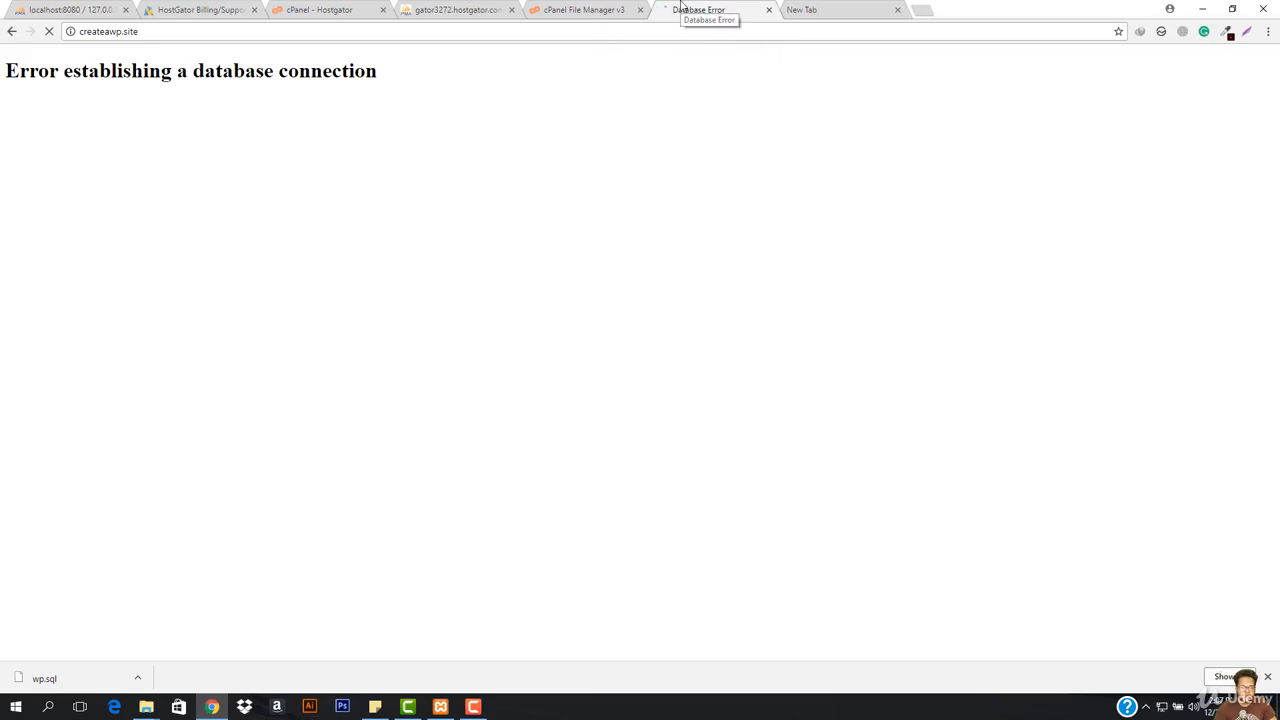
left_click(114, 706)
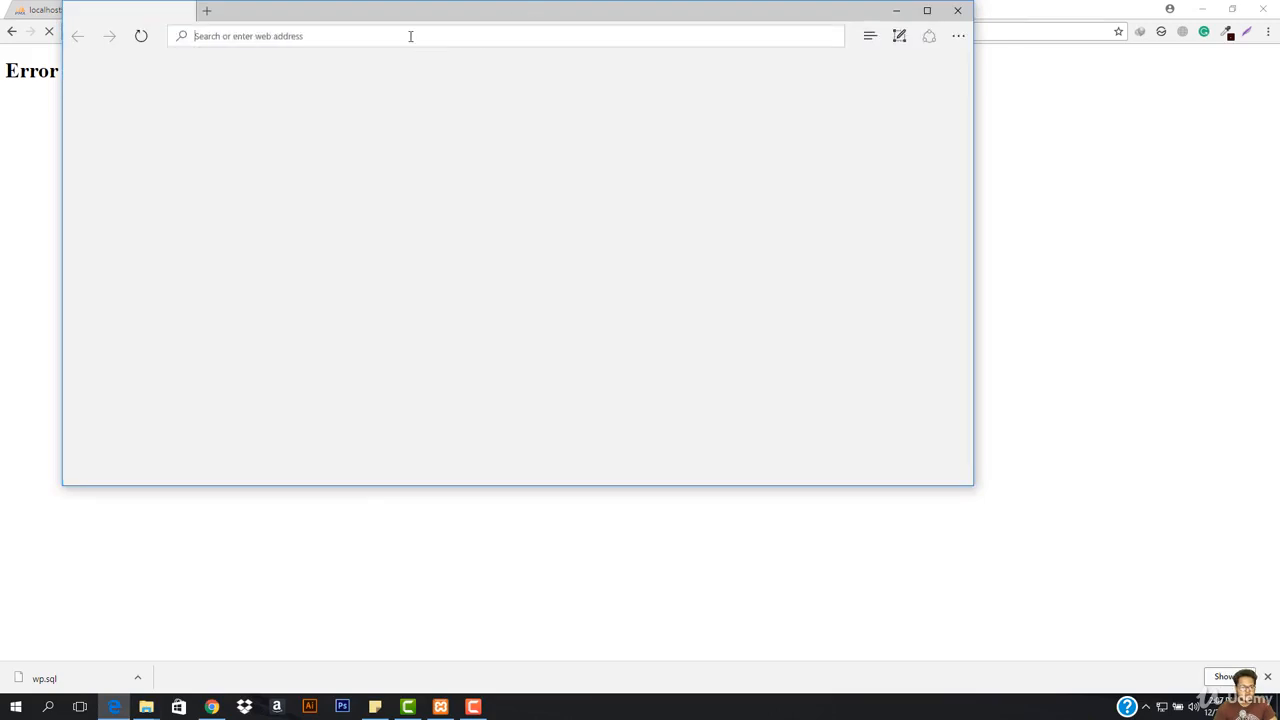
type("http://createawp.site/")
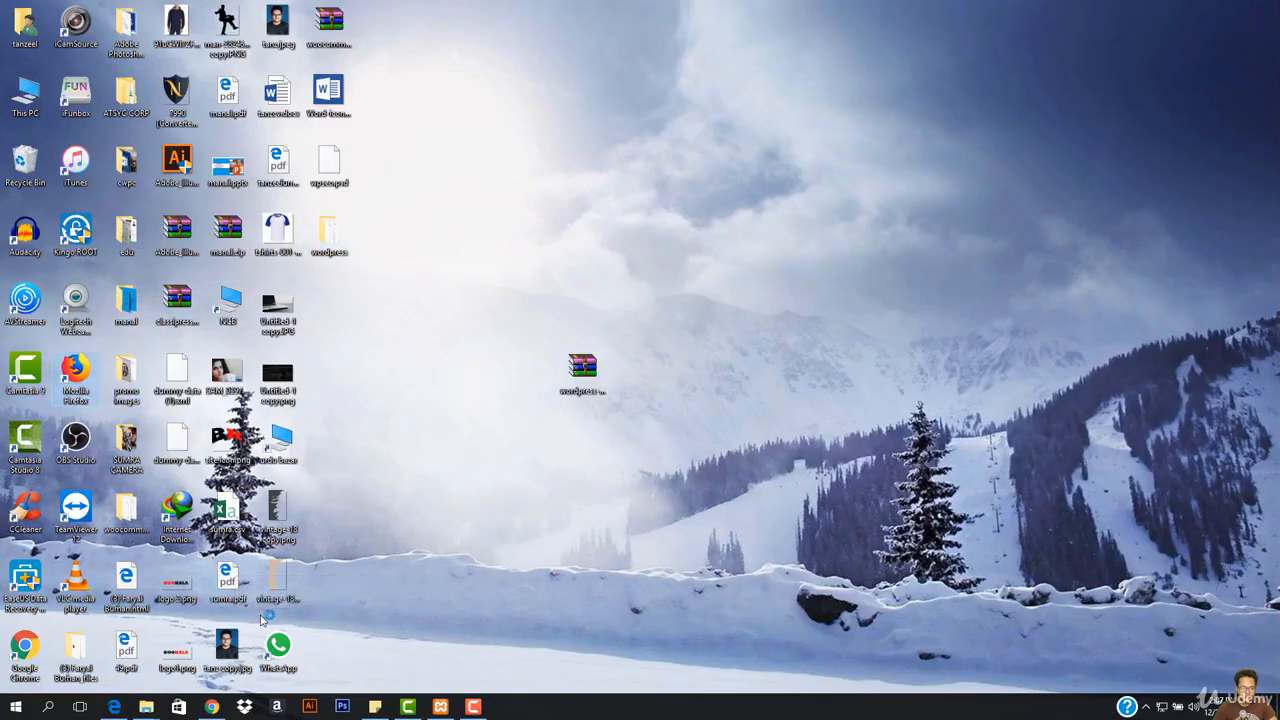
left_click(114, 706)
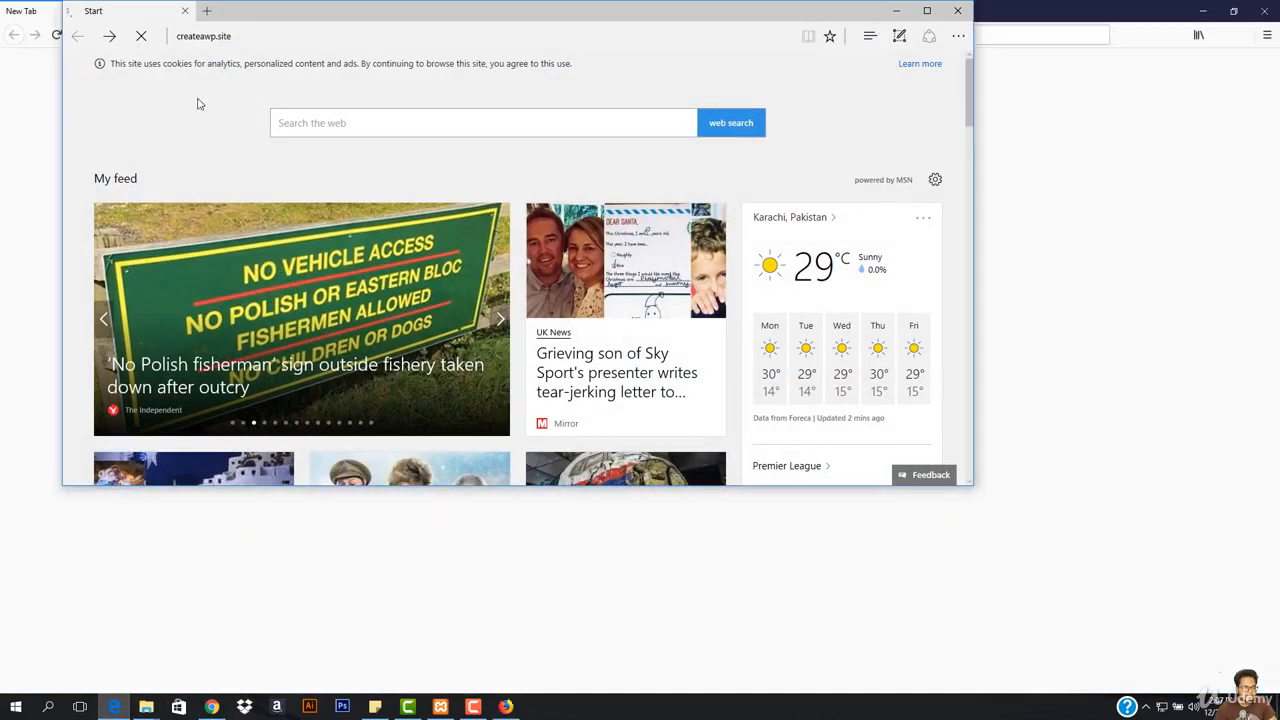
Load createawp.site in a third browser to confirm the database error, then return to Chrome's file list
left_click(663, 597)
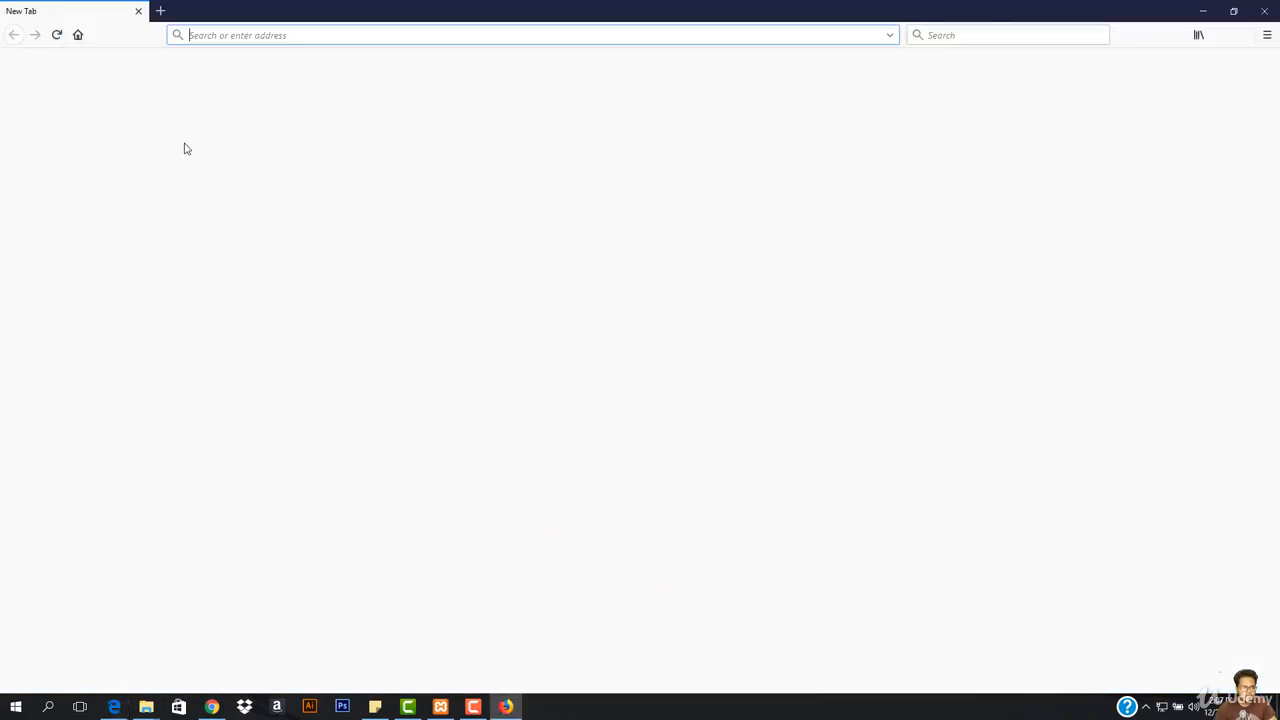
left_click(337, 38)
type("http://createawp.site/")
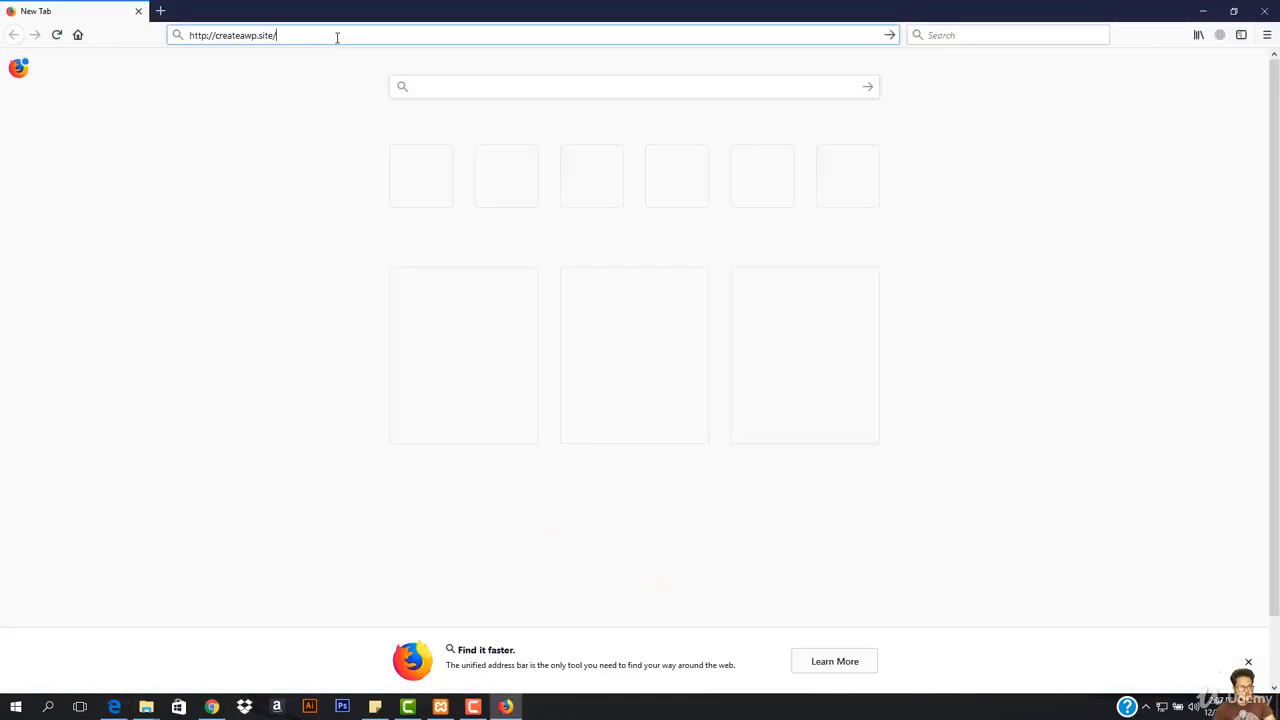
key("Return")
left_click_drag(3, 77, 433, 77)
left_click(440, 75)
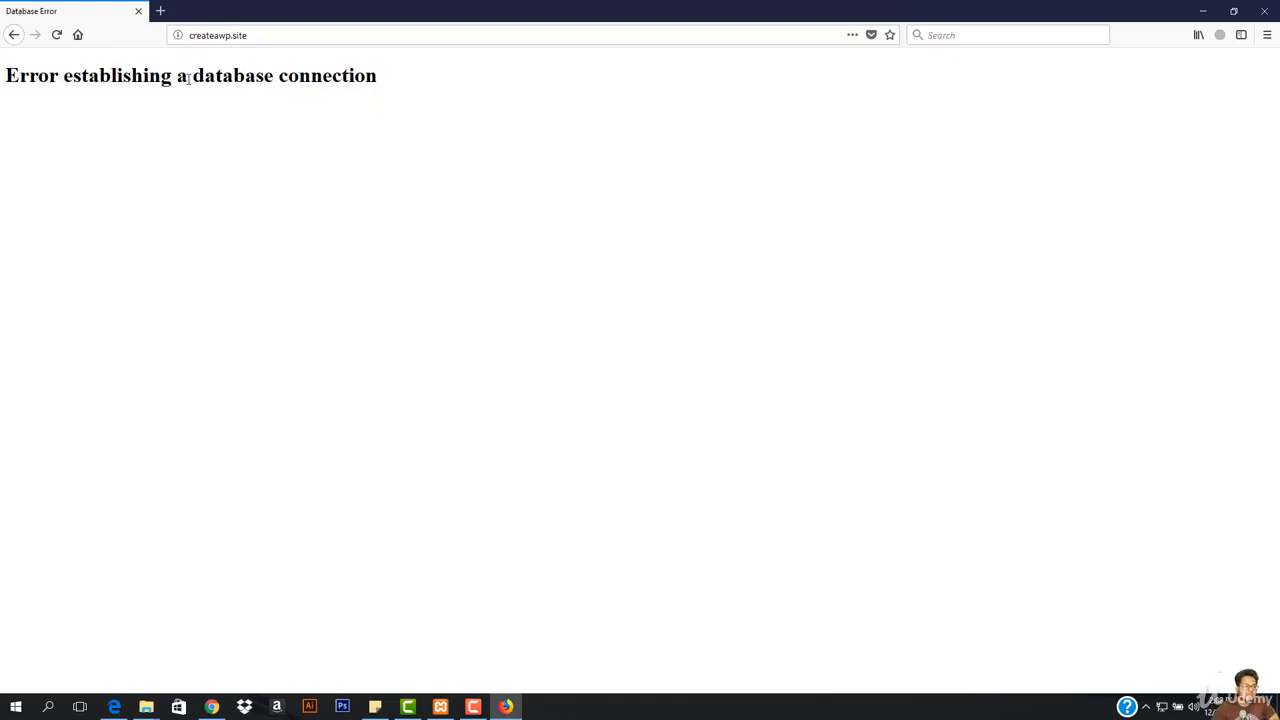
left_click(1198, 14)
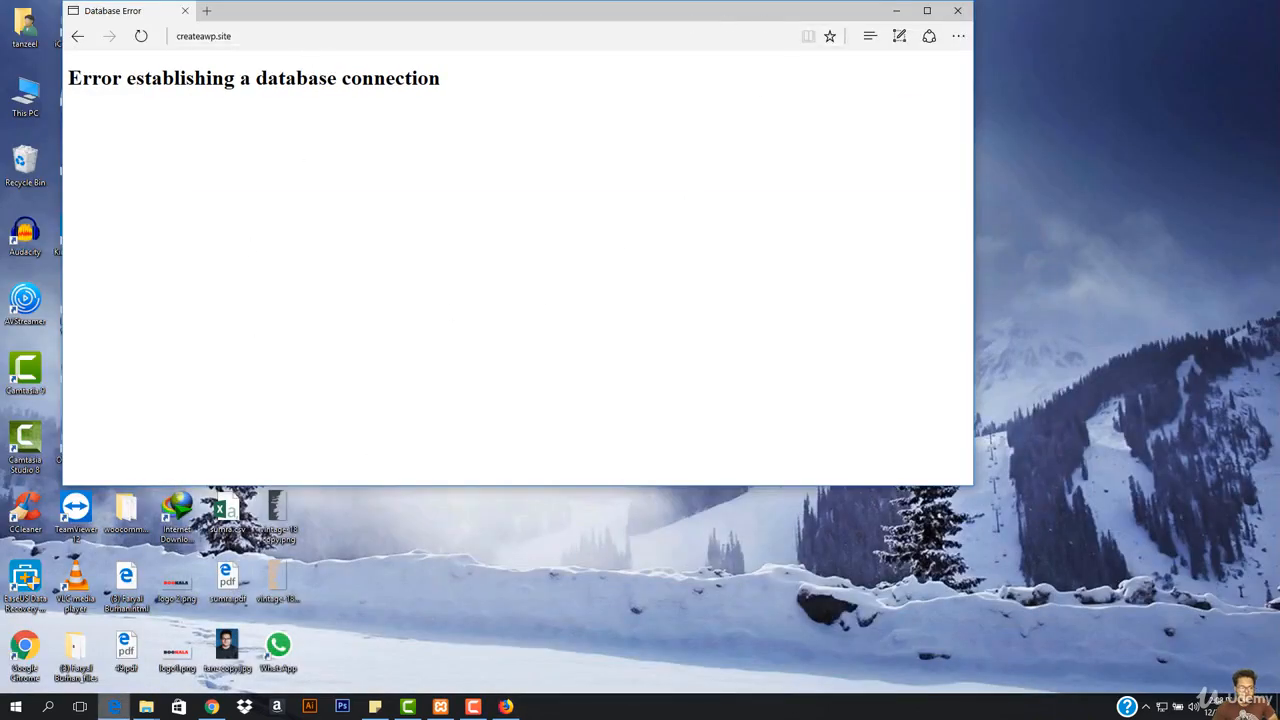
left_click(212, 706)
left_click(618, 9)
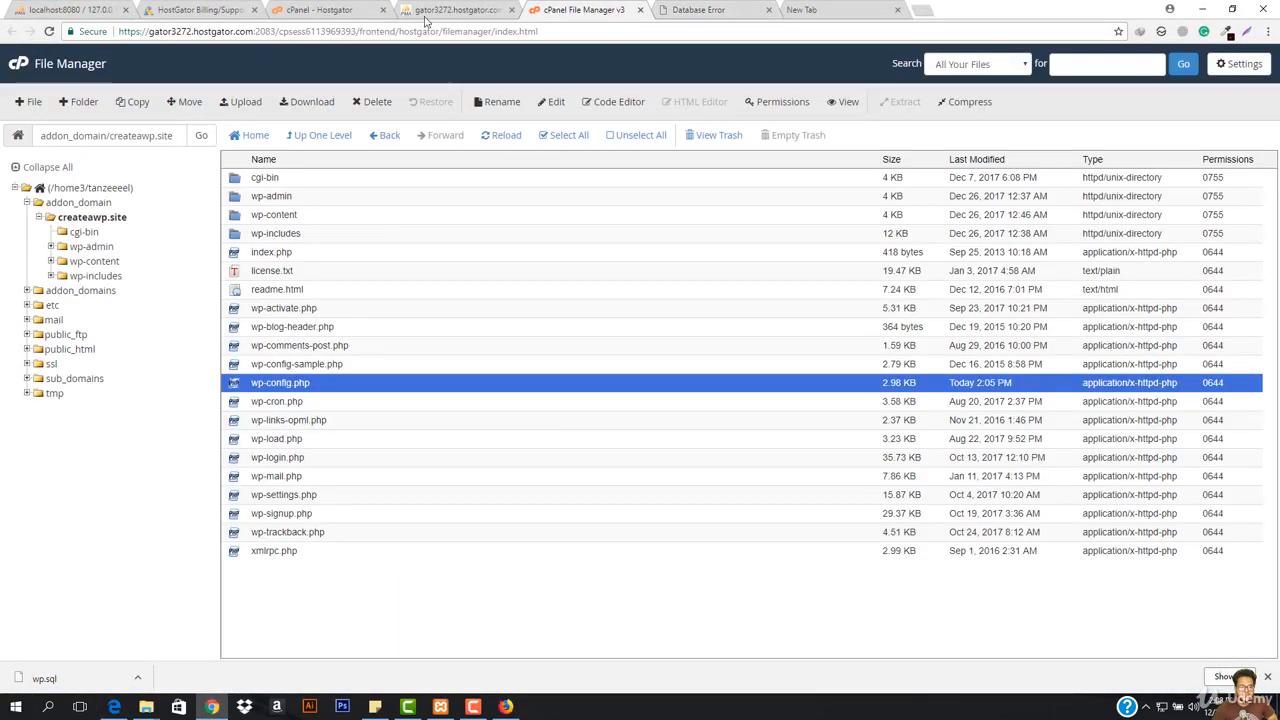
Open wp-config.php in Code Edit, select the line 29 password value, and scroll cPanel to Current Users
right_click(337, 386)
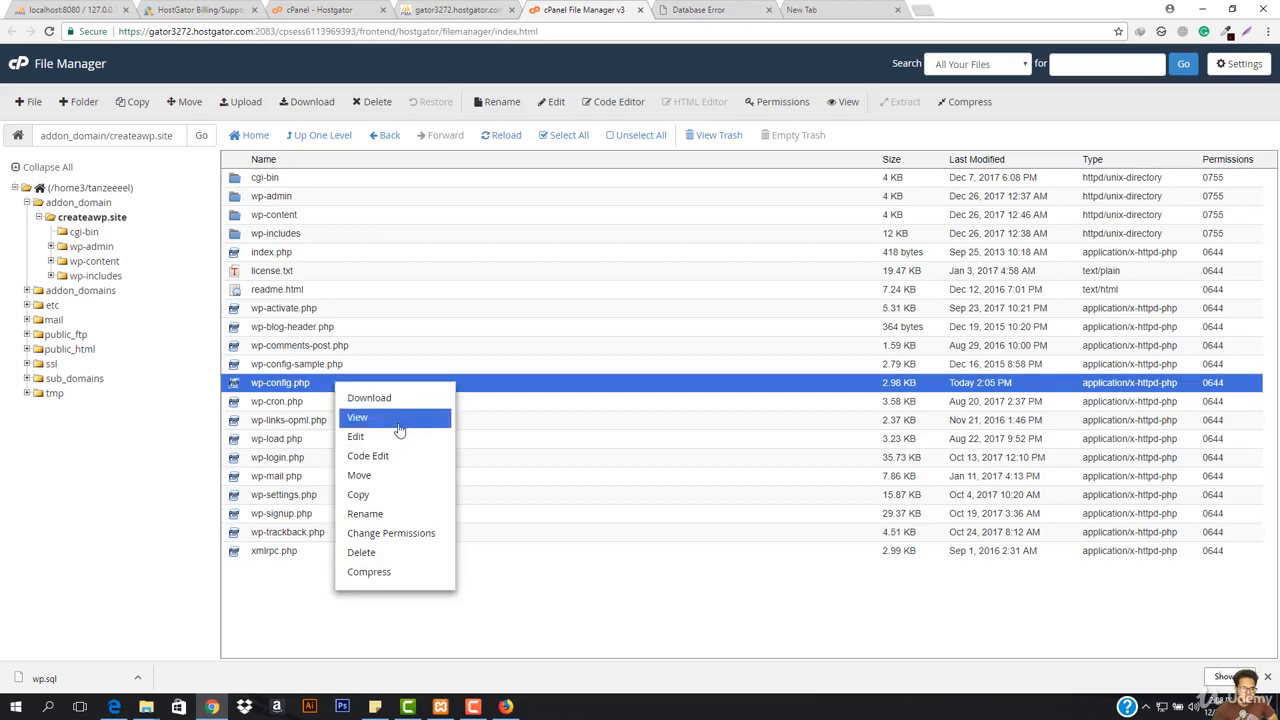
left_click(380, 456)
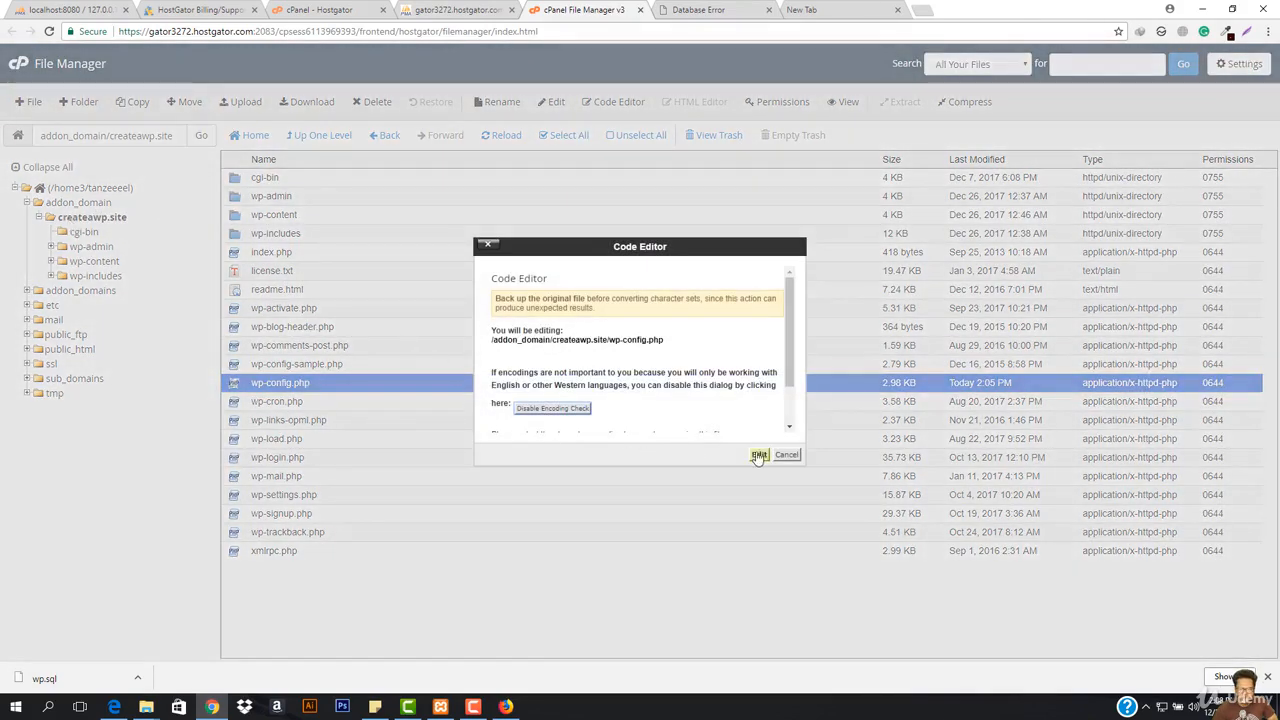
left_click(758, 455)
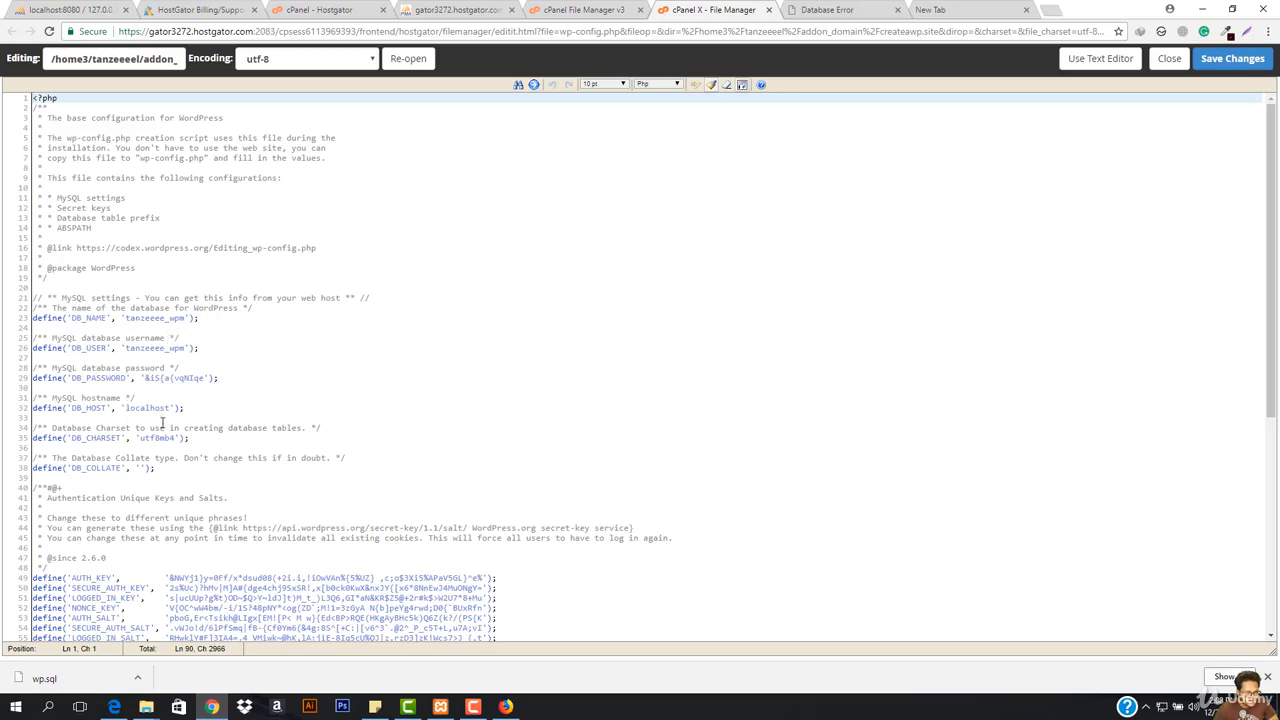
left_click_drag(145, 377, 204, 377)
left_click(320, 10)
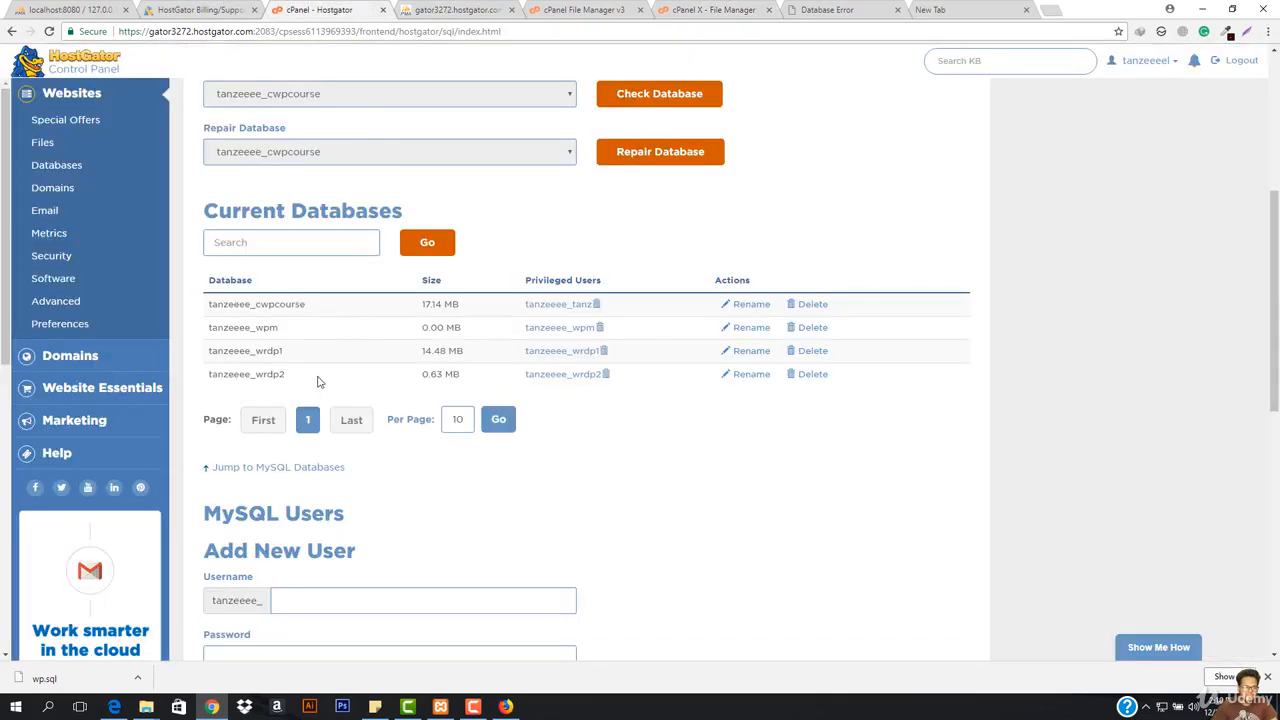
scroll(318, 381, "down", 7)
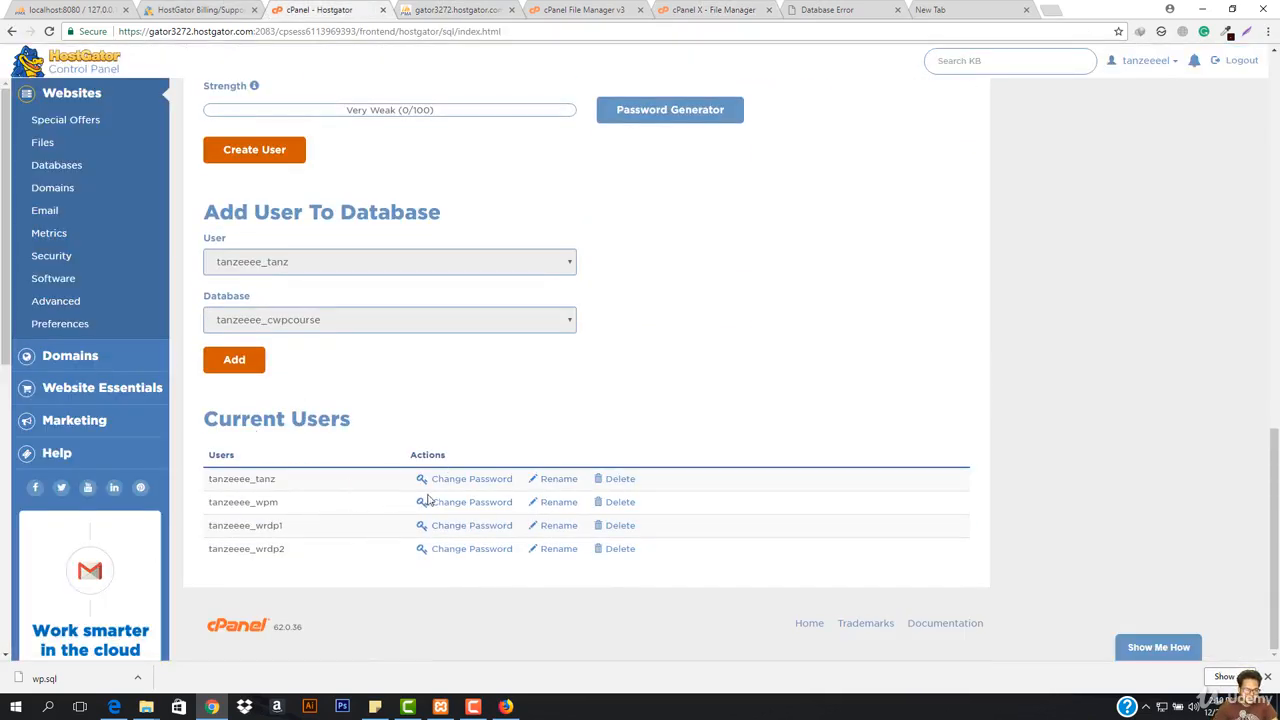
Set a new password for MySQL user tanzeeee_wpm, entering it twice, and dismiss the confirmation
left_click(458, 503)
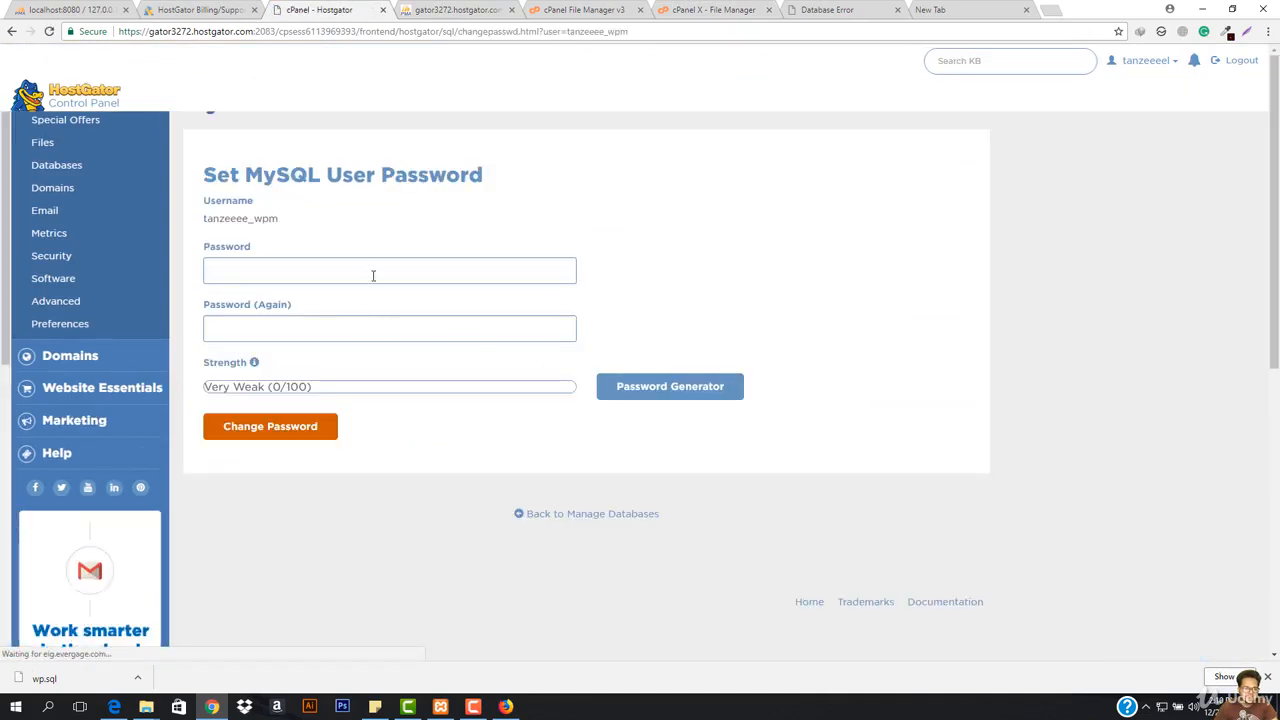
left_click(424, 260)
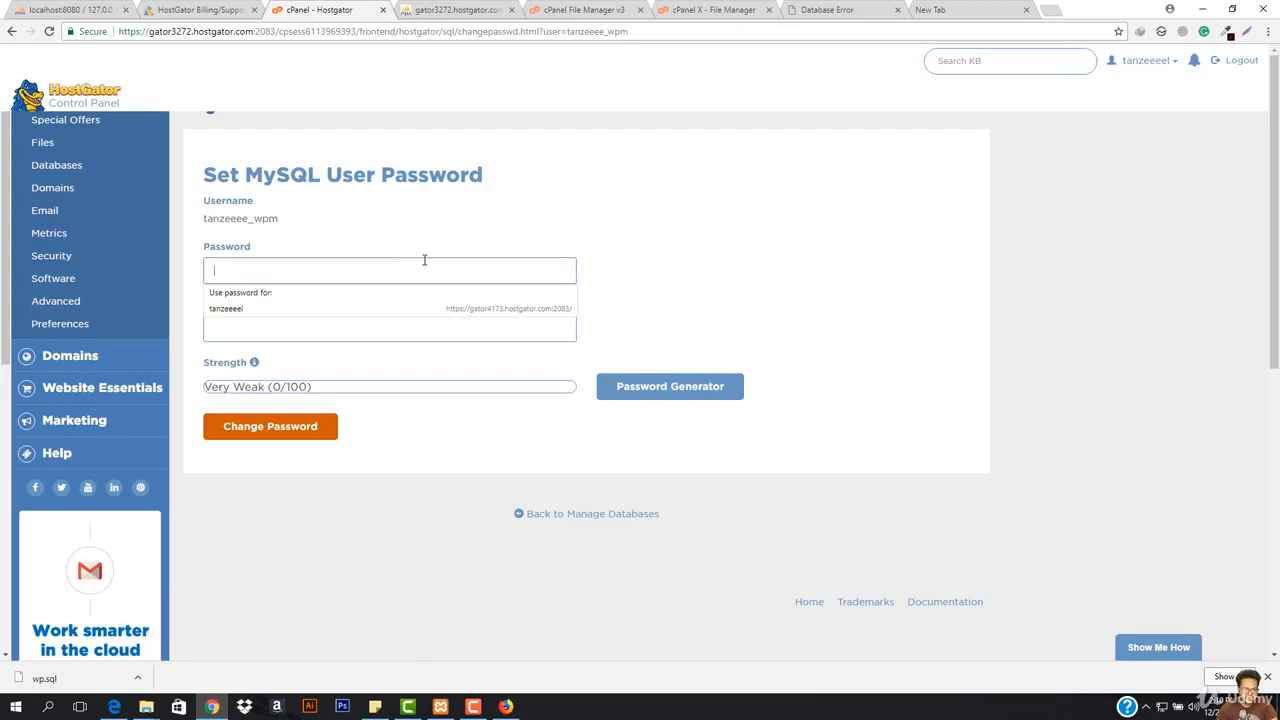
type("••")
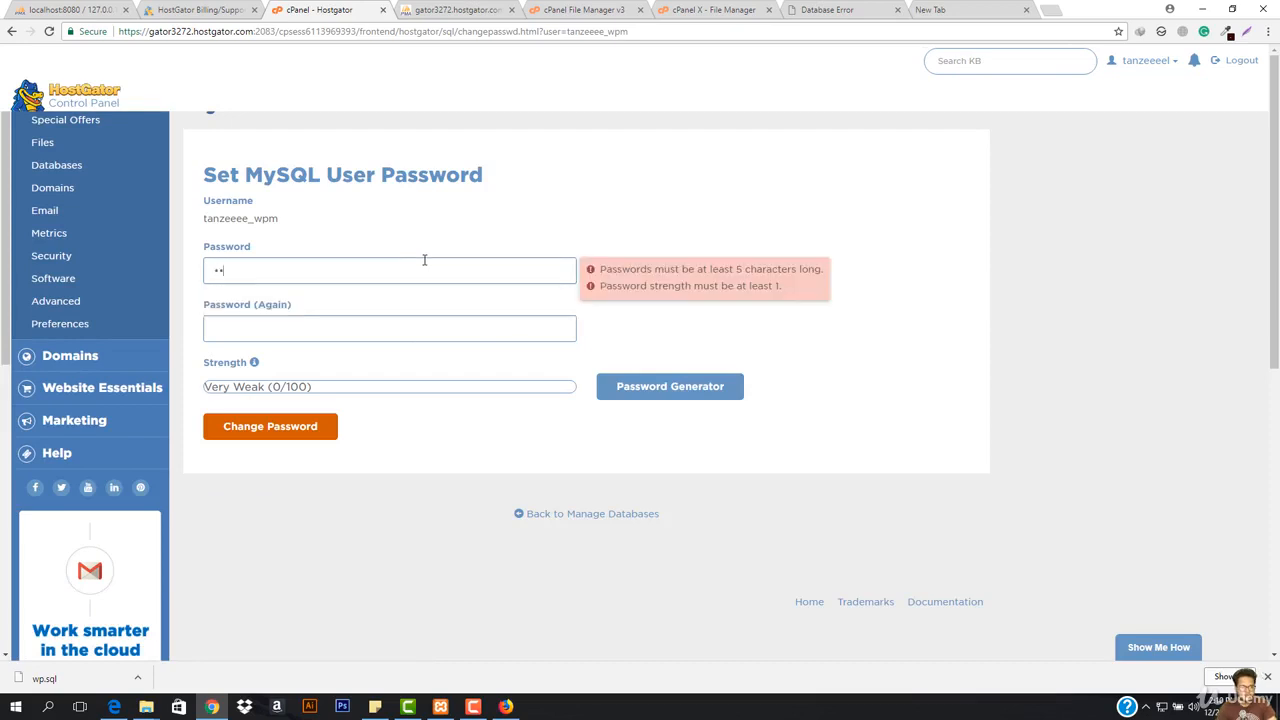
type("••")
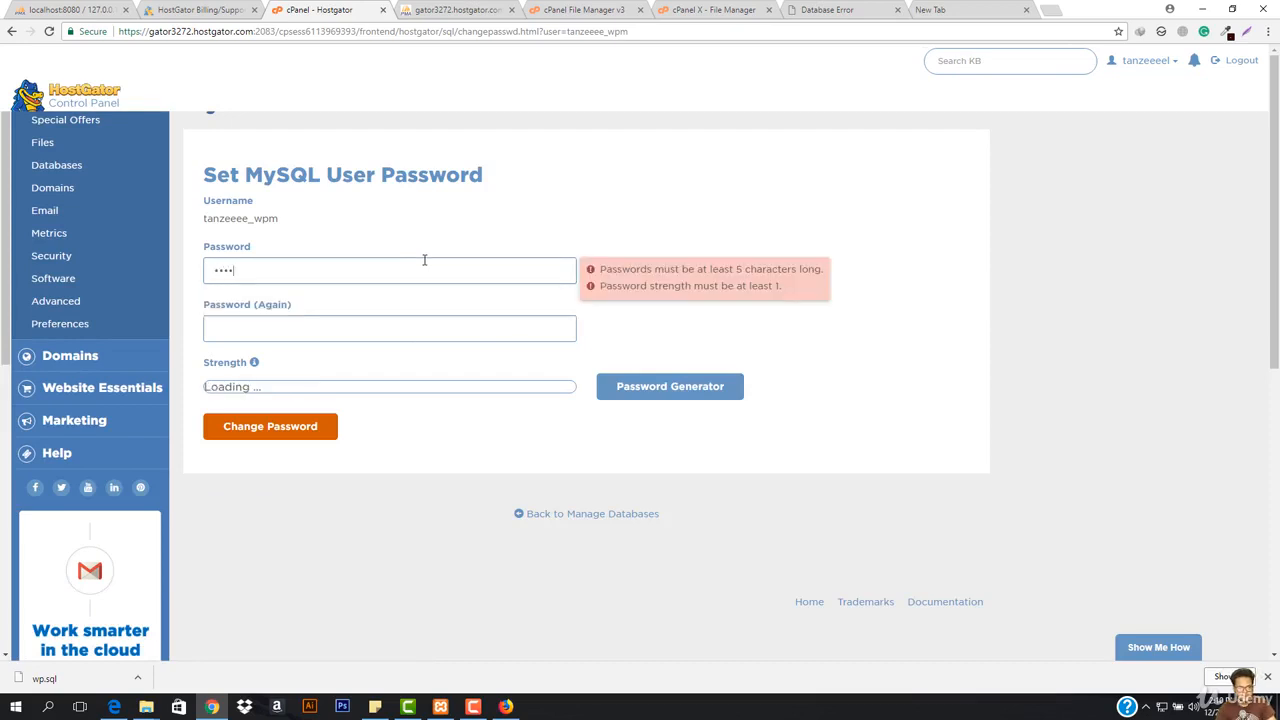
key("ctrl+a")
type("•••")
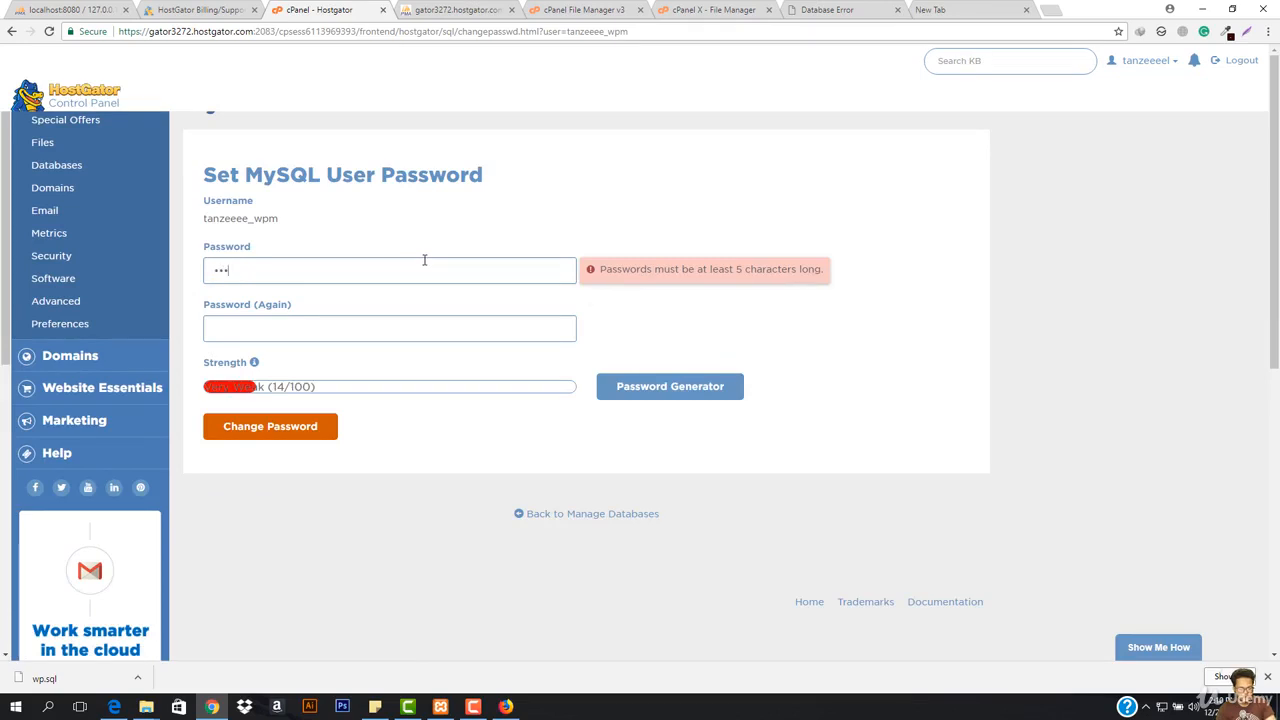
type("••")
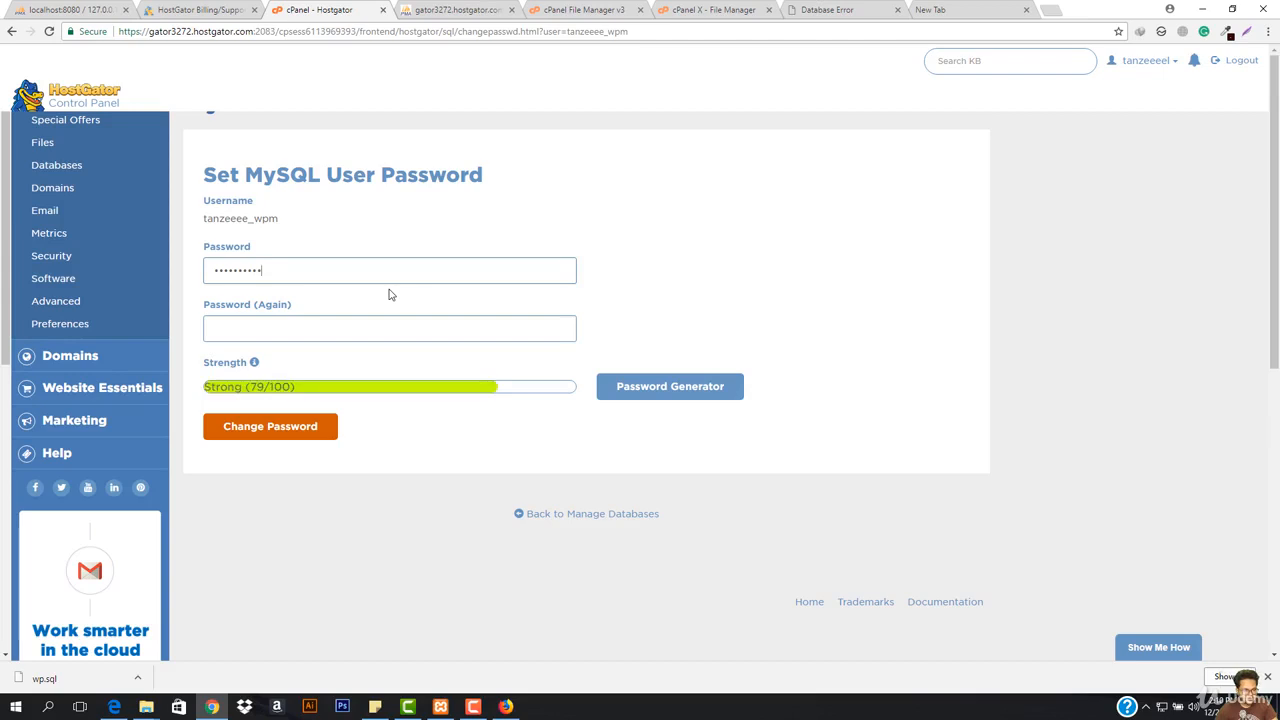
left_click(295, 333)
type("••")
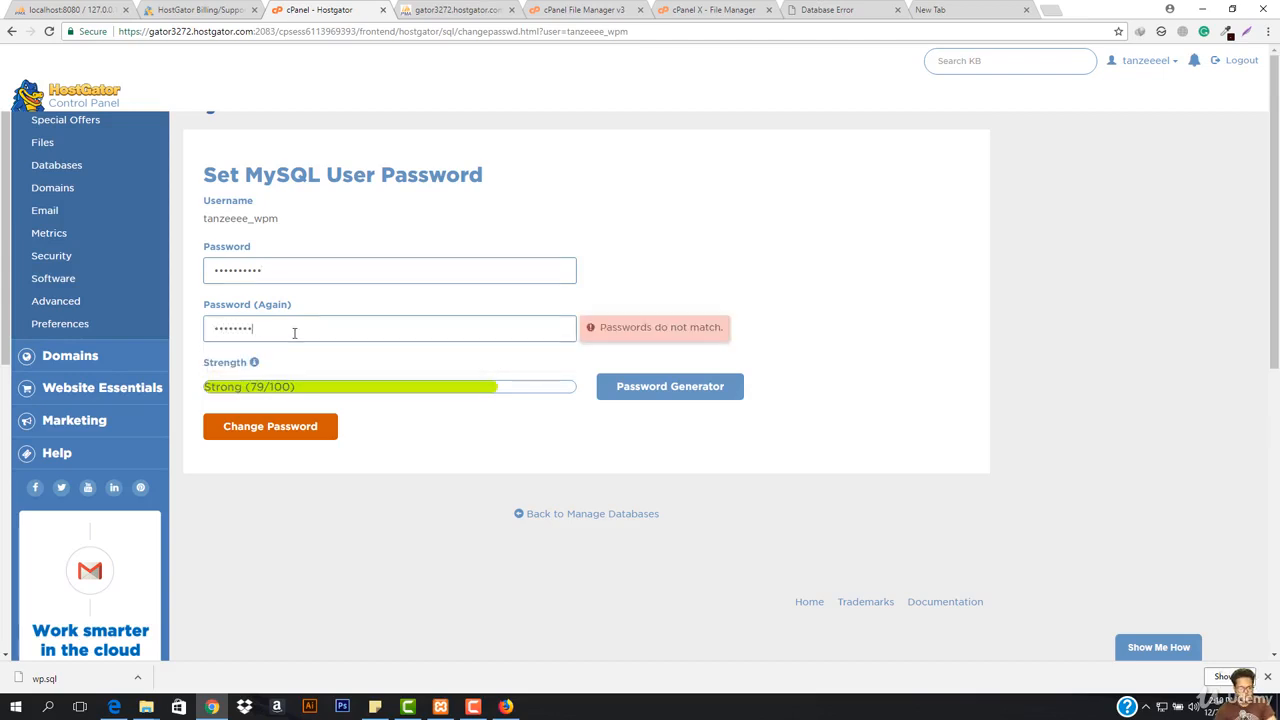
type("•")
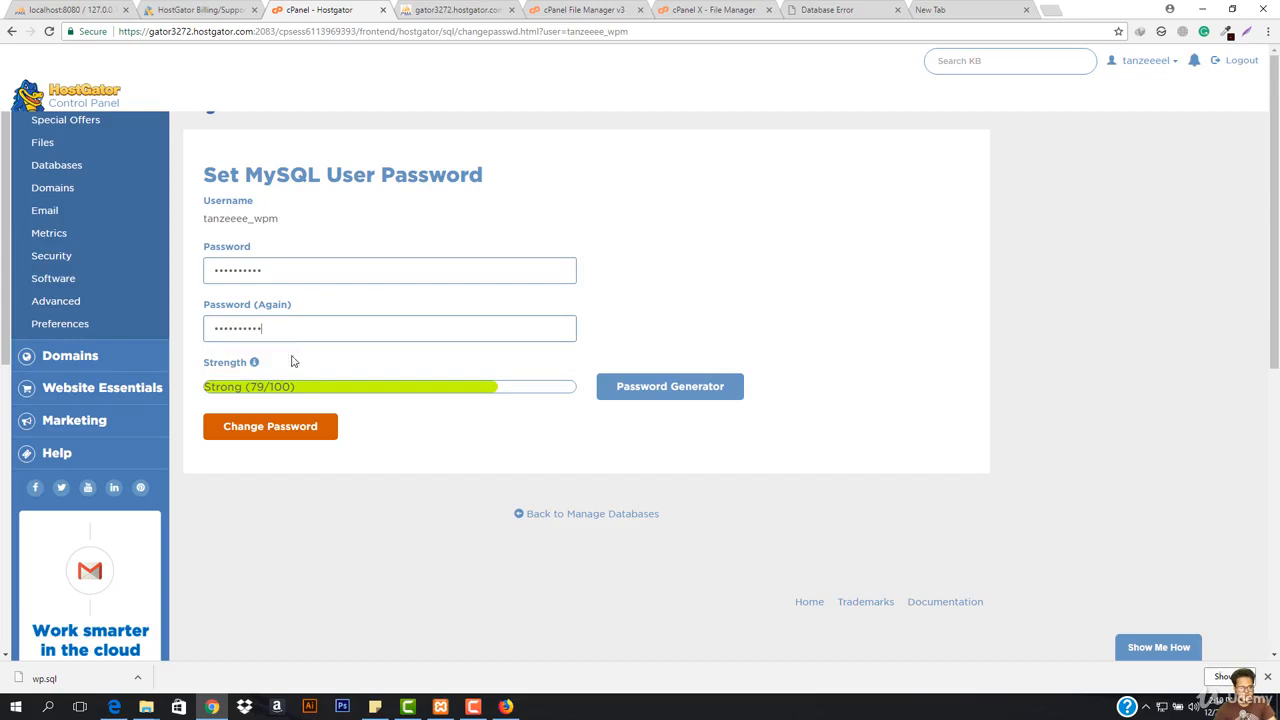
left_click(274, 432)
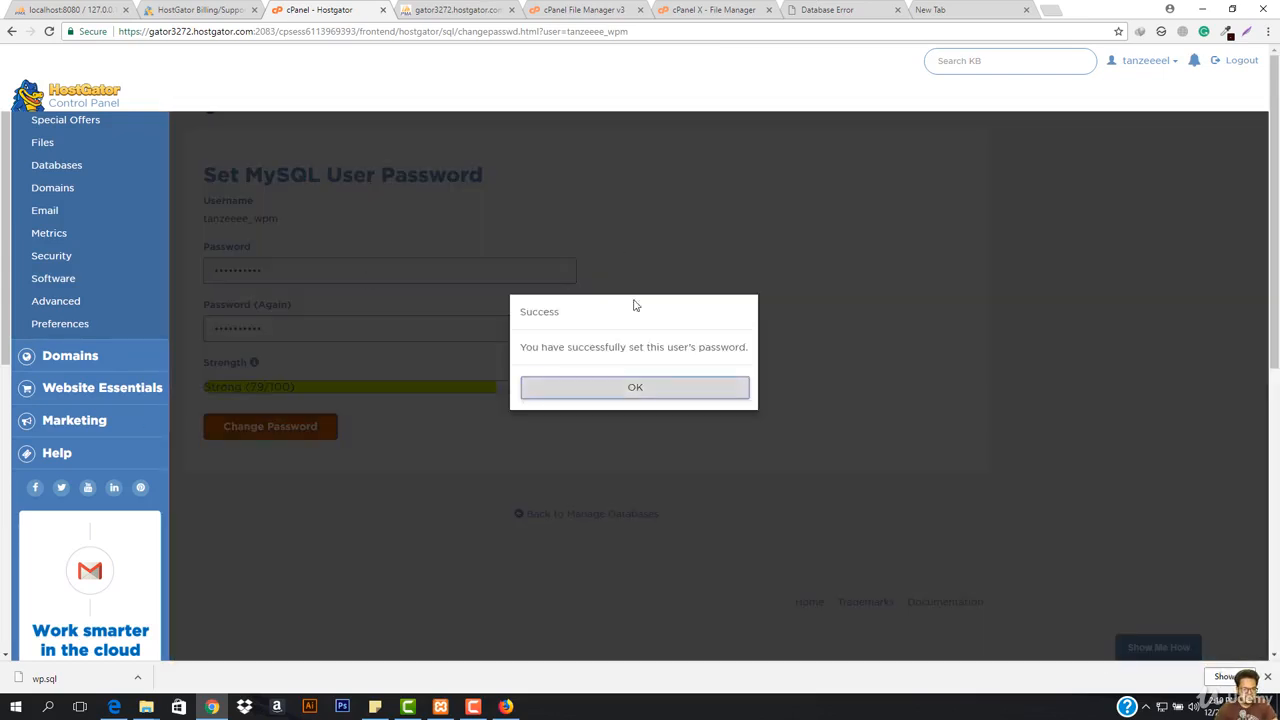
left_click(624, 397)
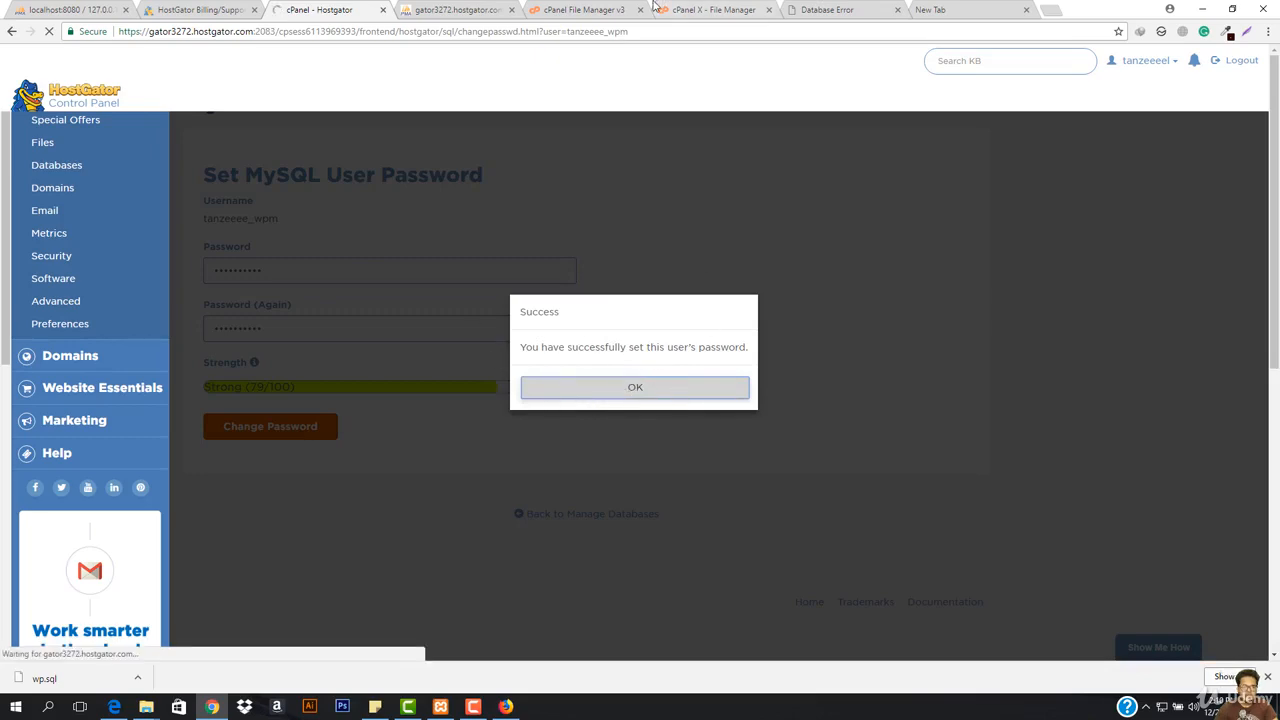
left_click(437, 9)
left_click(540, 10)
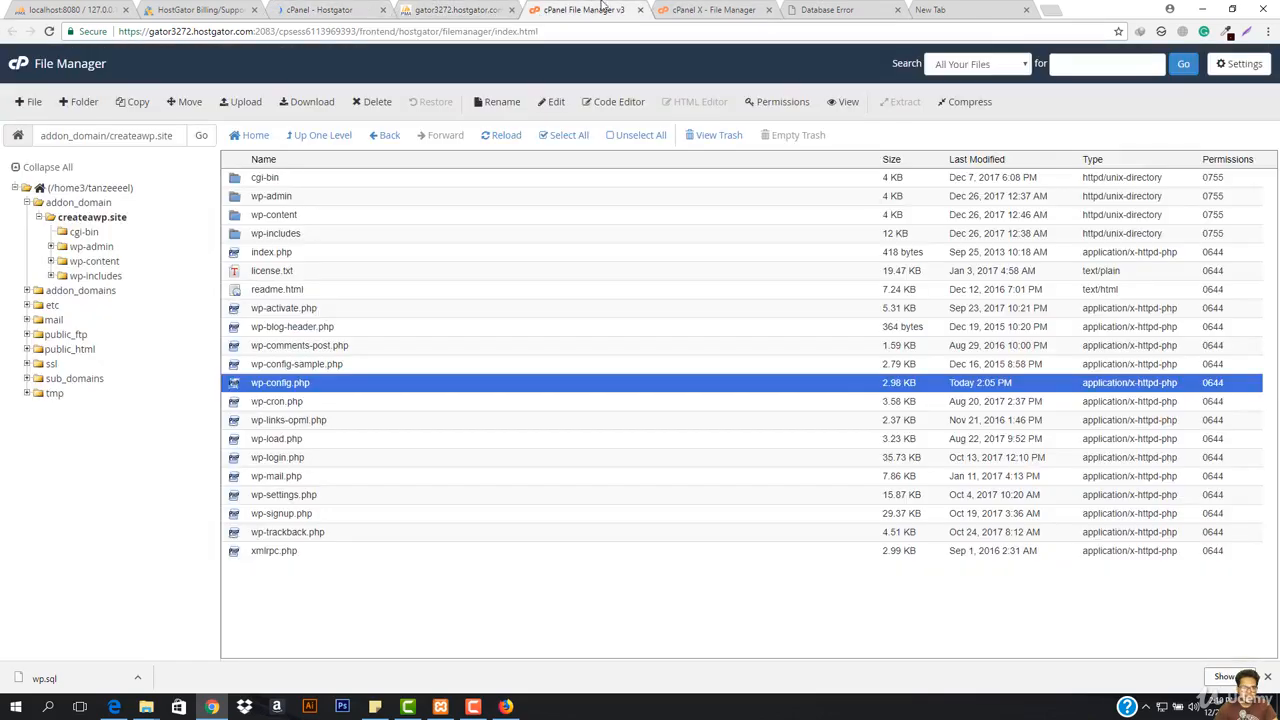
Replace DB_PASSWORD in wp-config.php with the new database password, save, and reload createawp.site
left_click(712, 10)
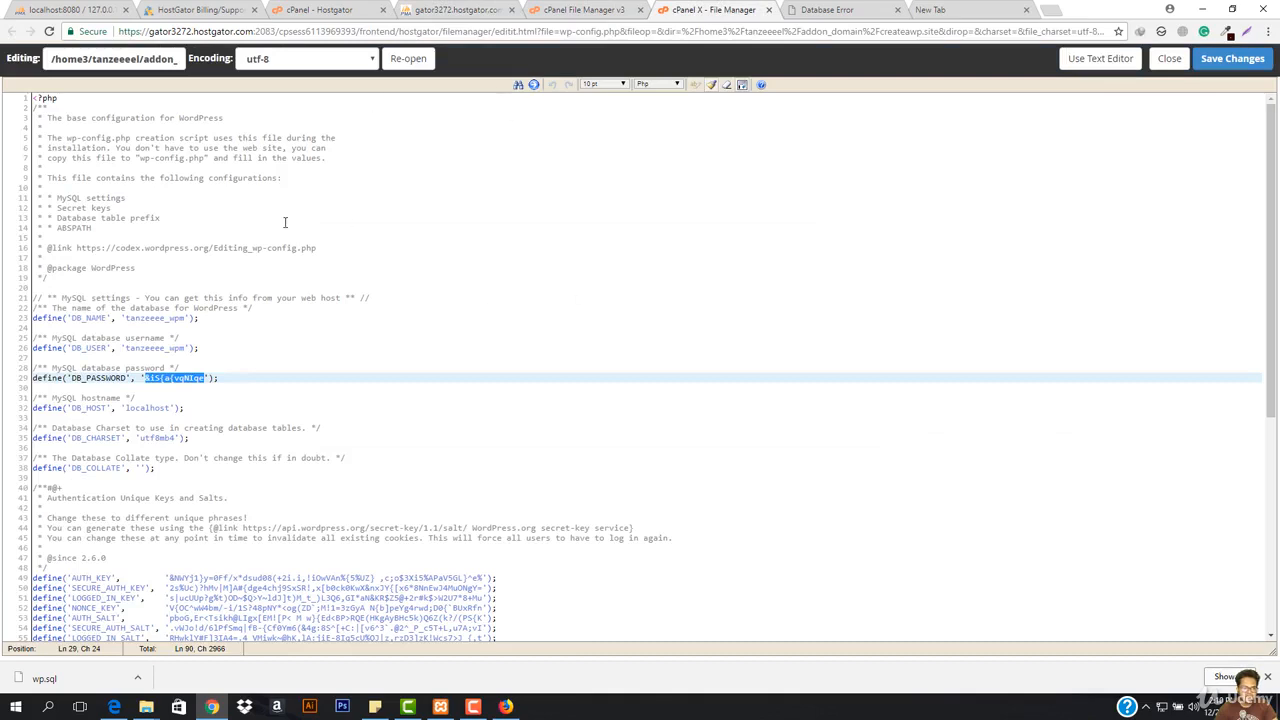
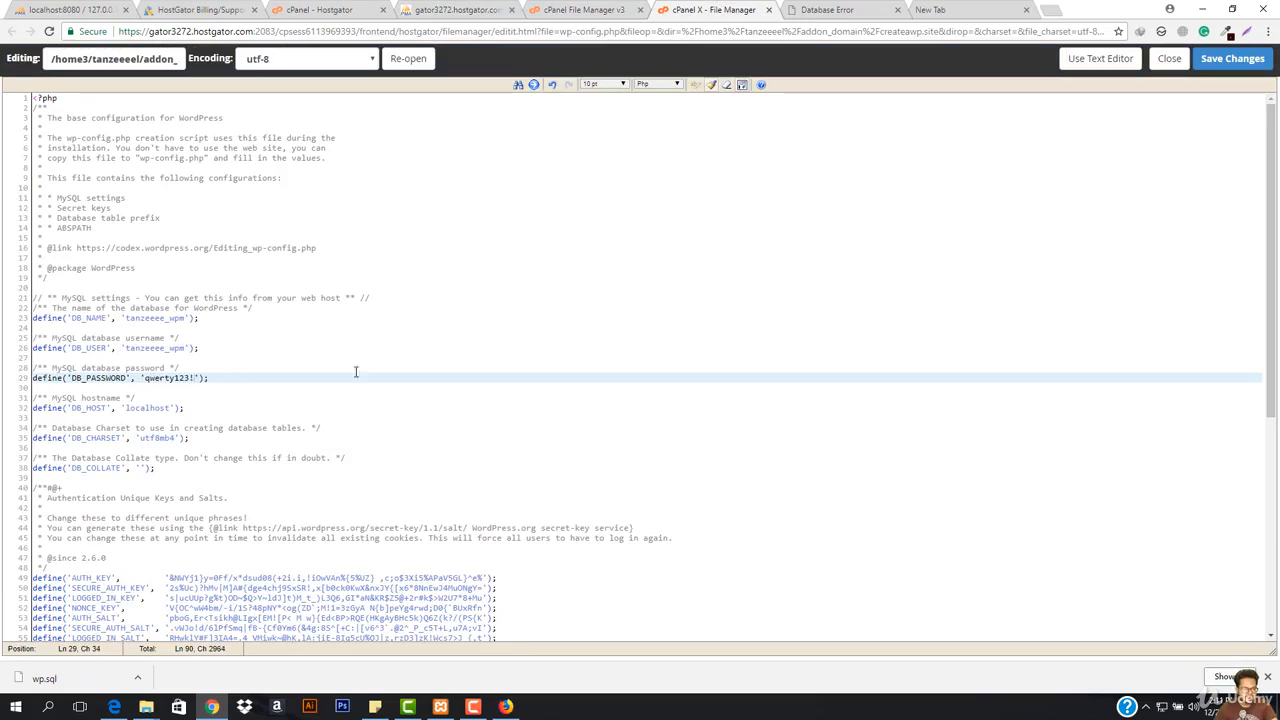
left_click(1232, 58)
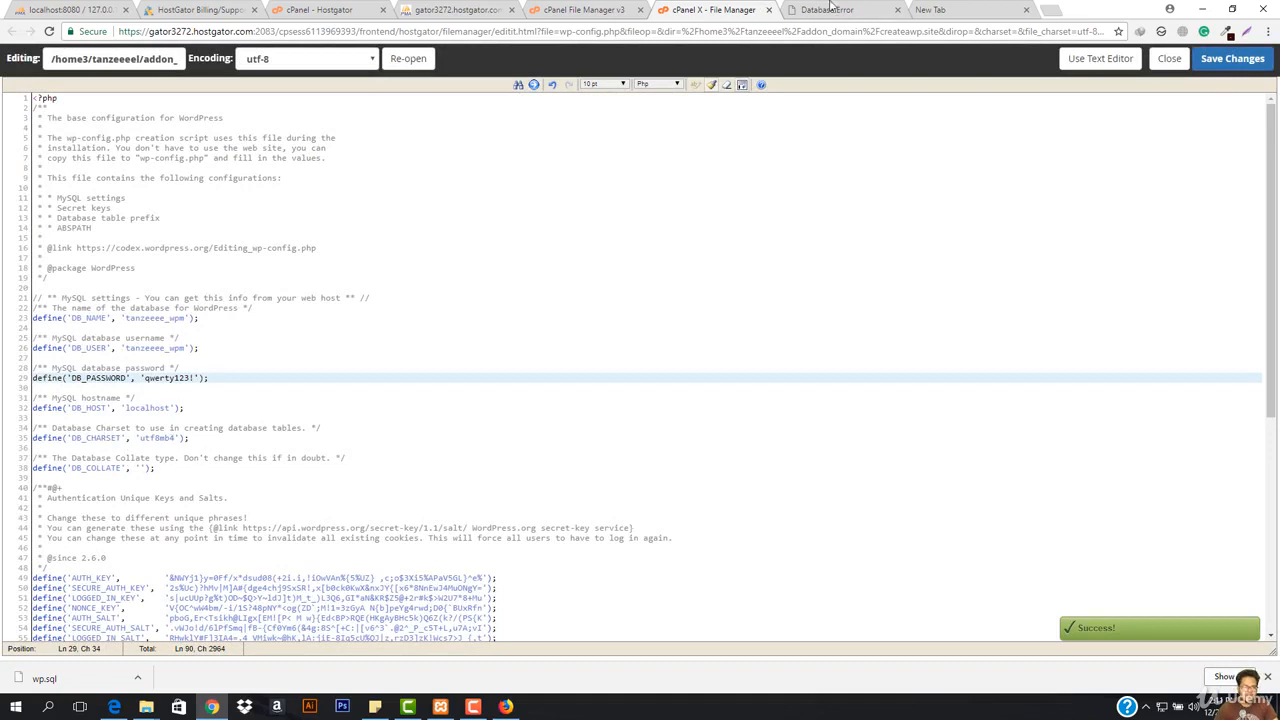
left_click(830, 8)
left_click(755, 31)
key("Return")
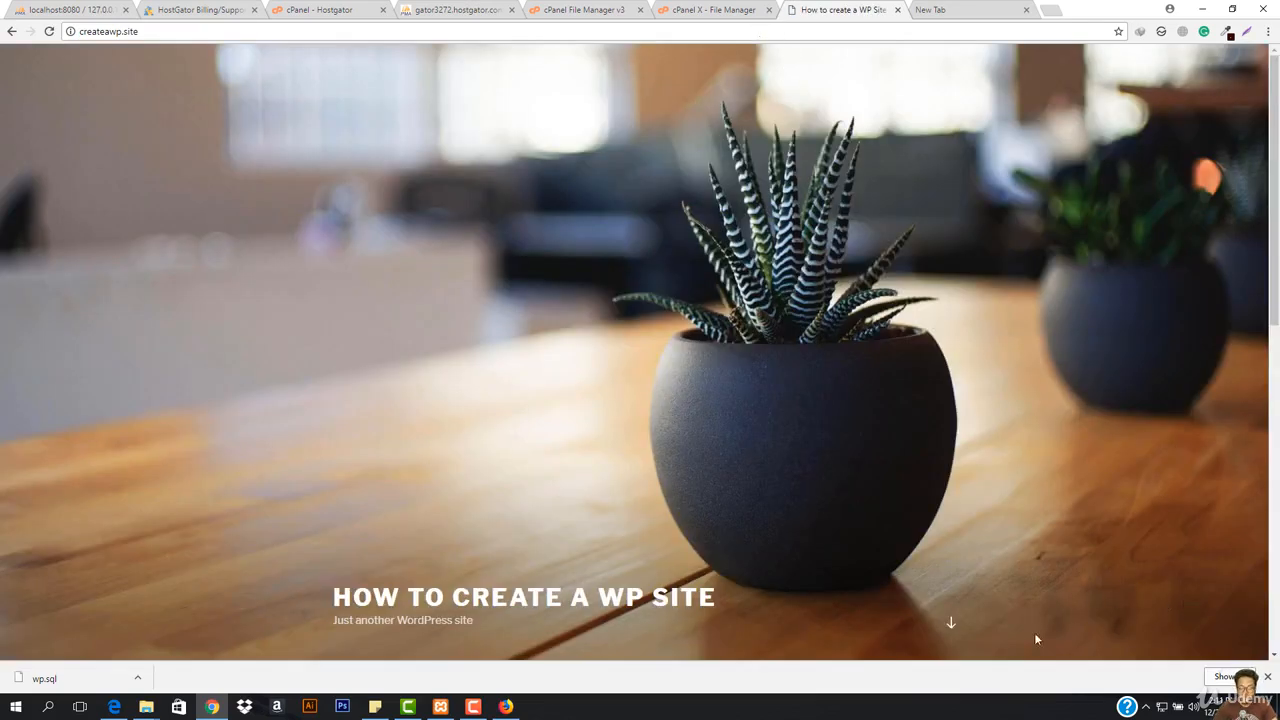
left_click(460, 10)
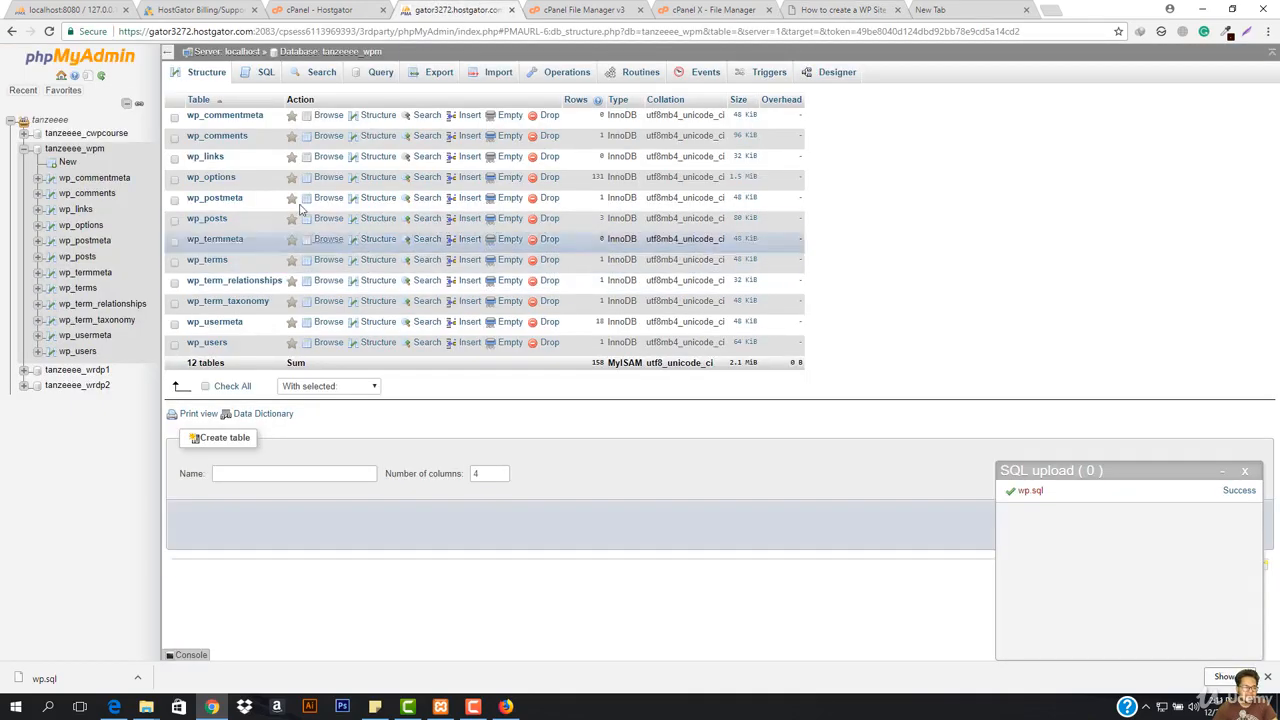
left_click(320, 10)
scroll(445, 418, "down", 3)
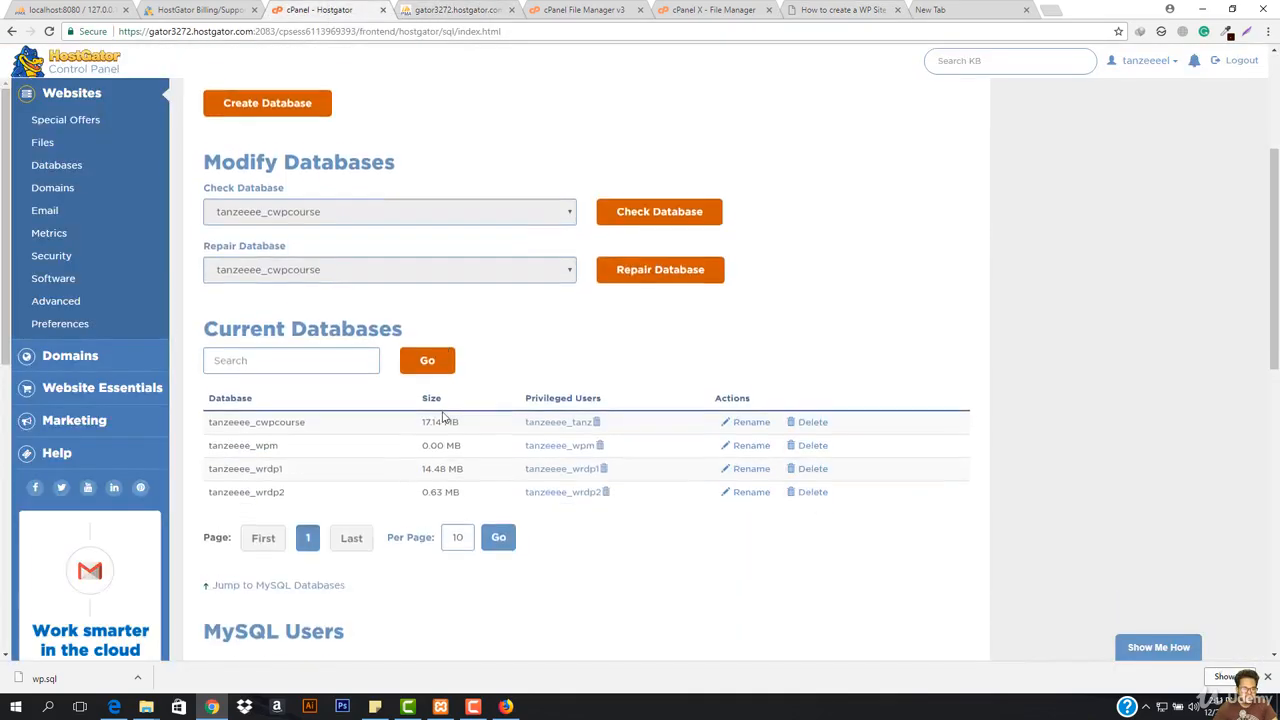
scroll(445, 418, "down", 2)
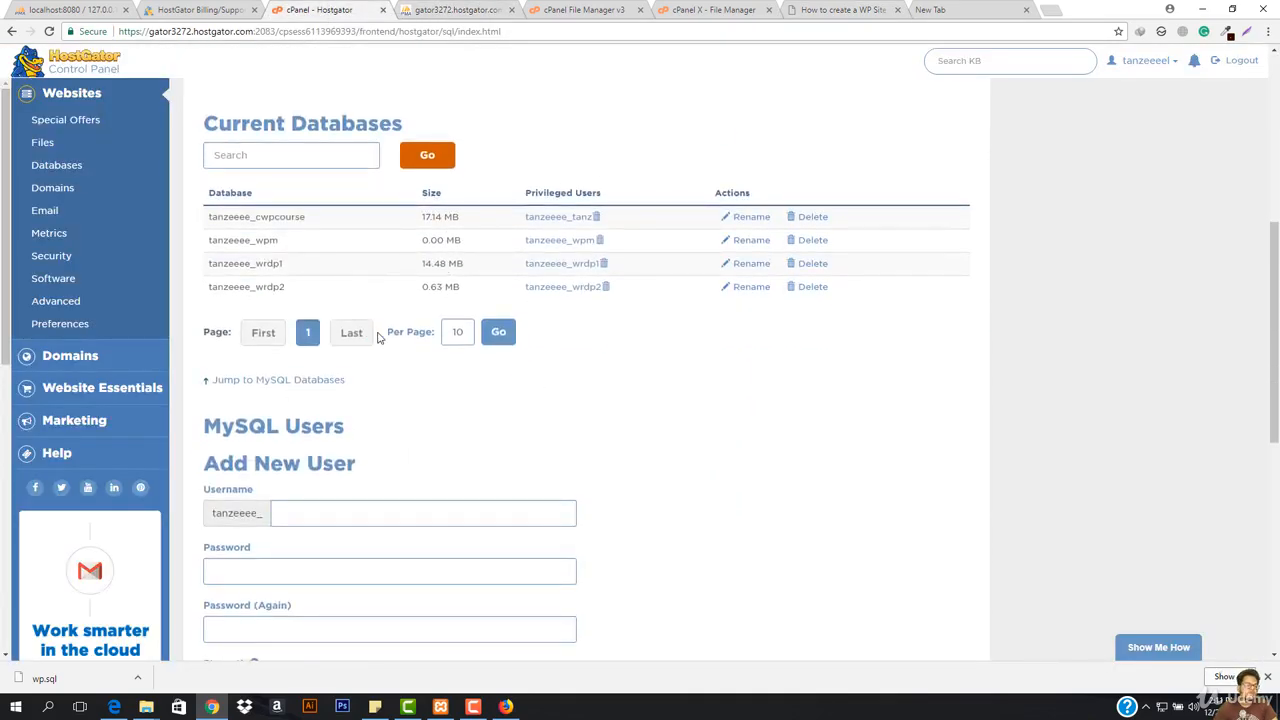
scroll(386, 340, "down", 6)
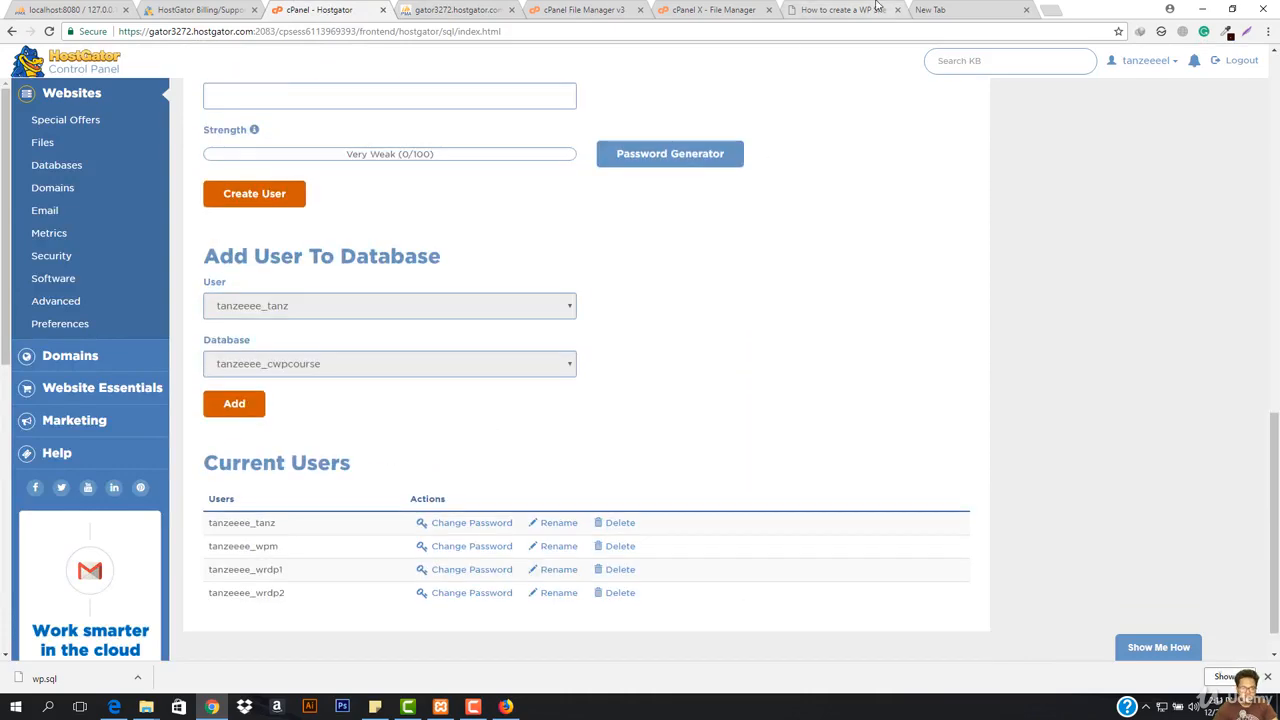
left_click(843, 10)
scroll(690, 463, "down", 7)
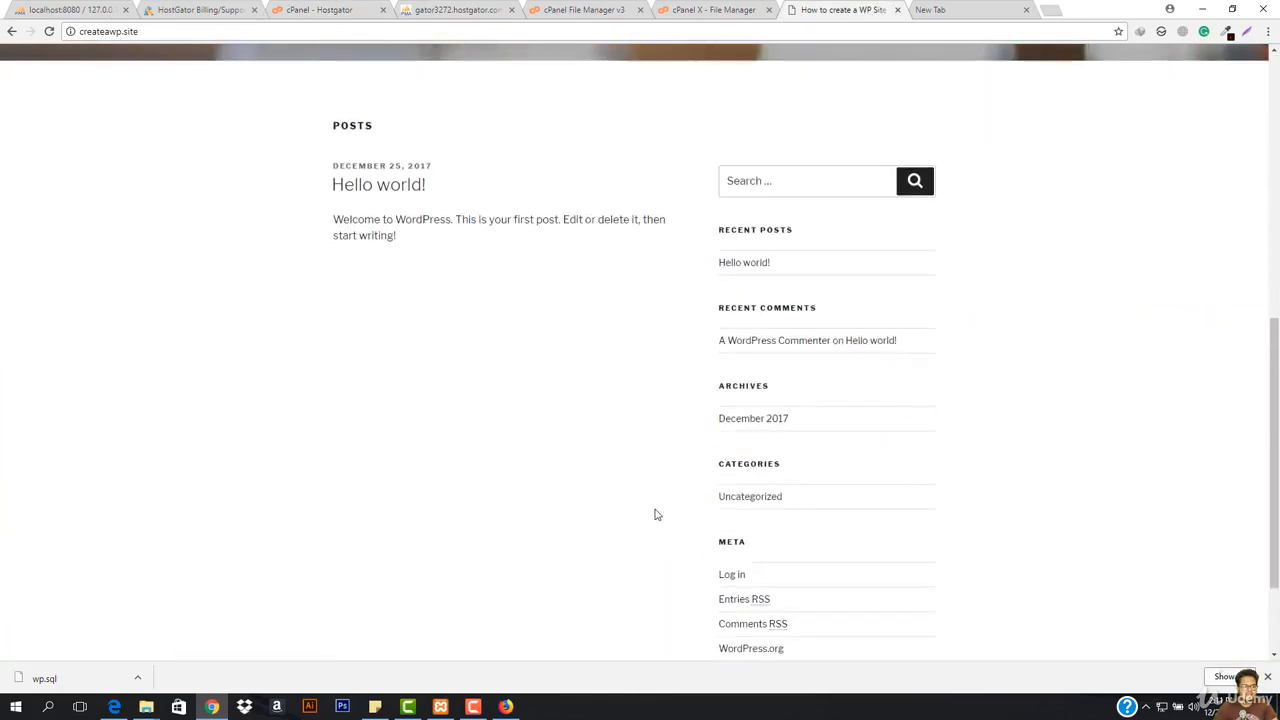
scroll(569, 537, "up", 4)
scroll(567, 540, "up", 3)
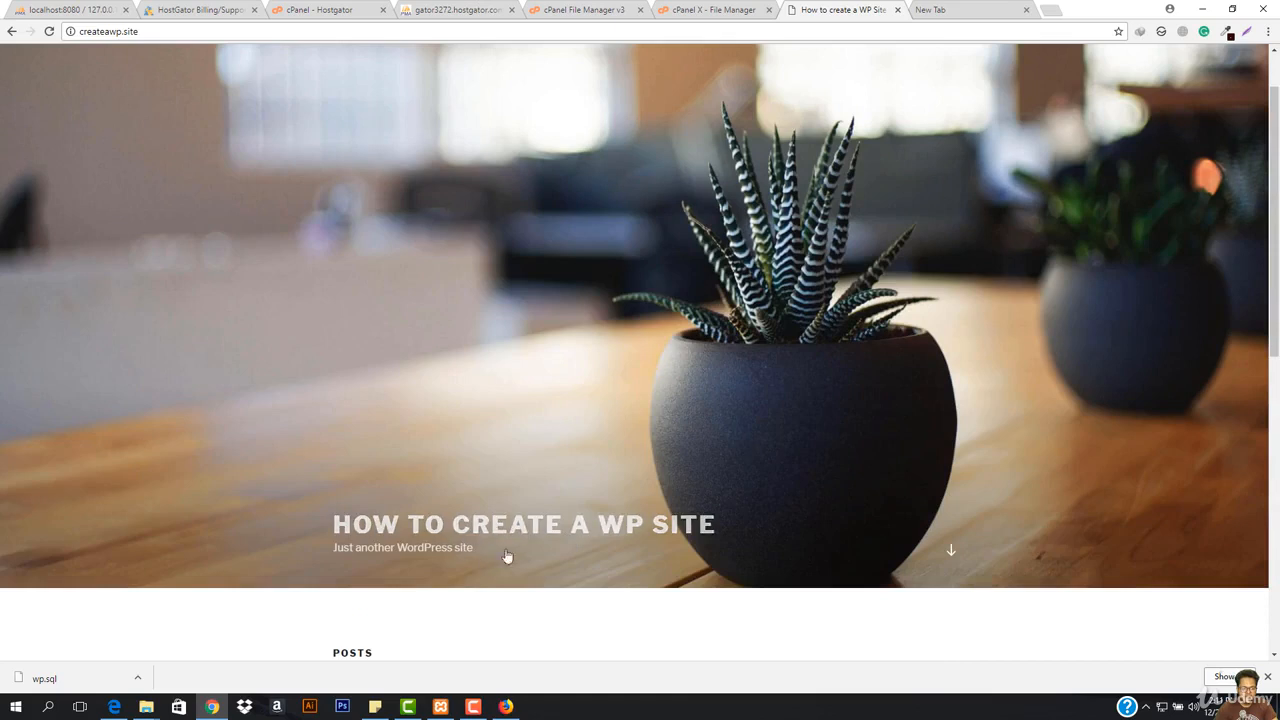
left_click(88, 9)
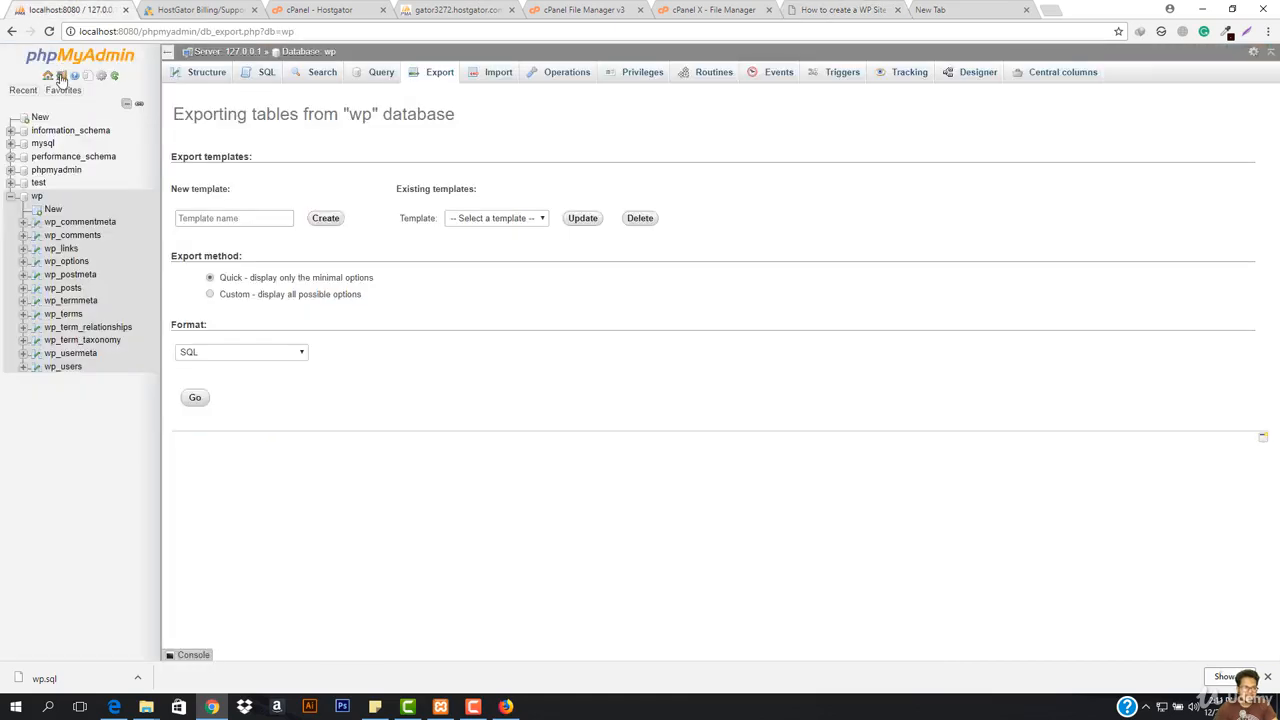
left_click_drag(303, 30, 141, 53)
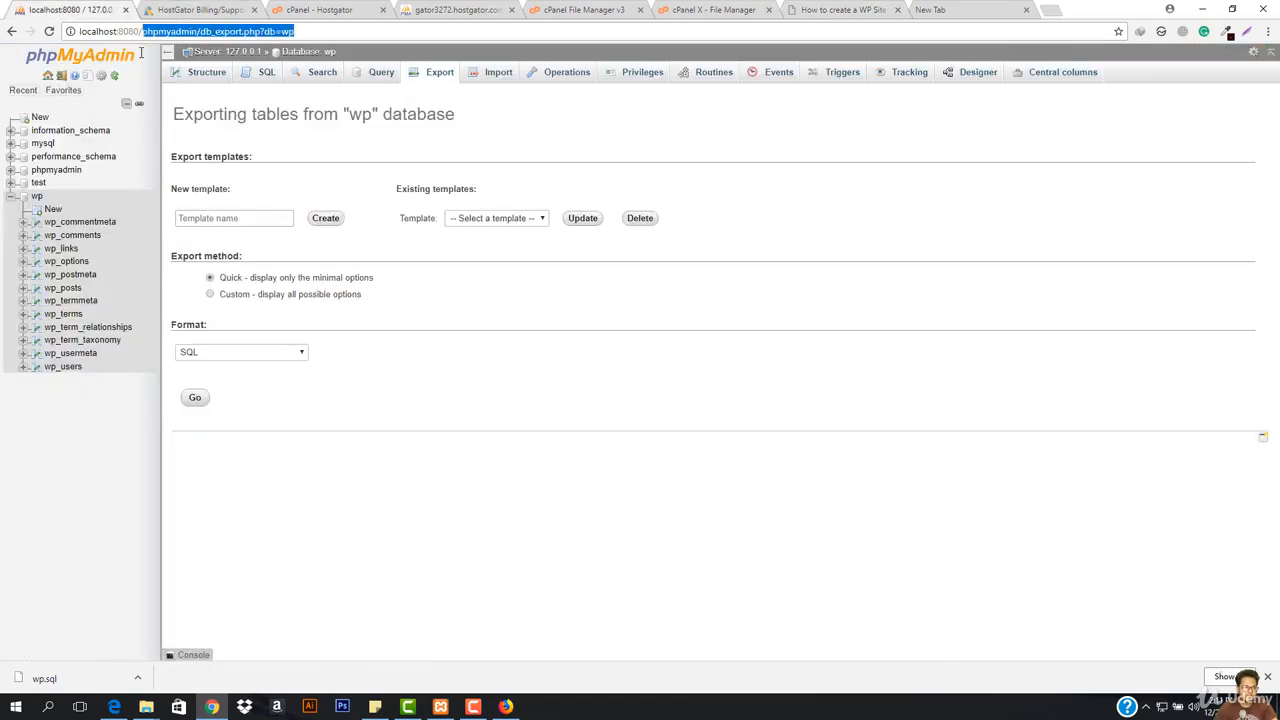
type("wp")
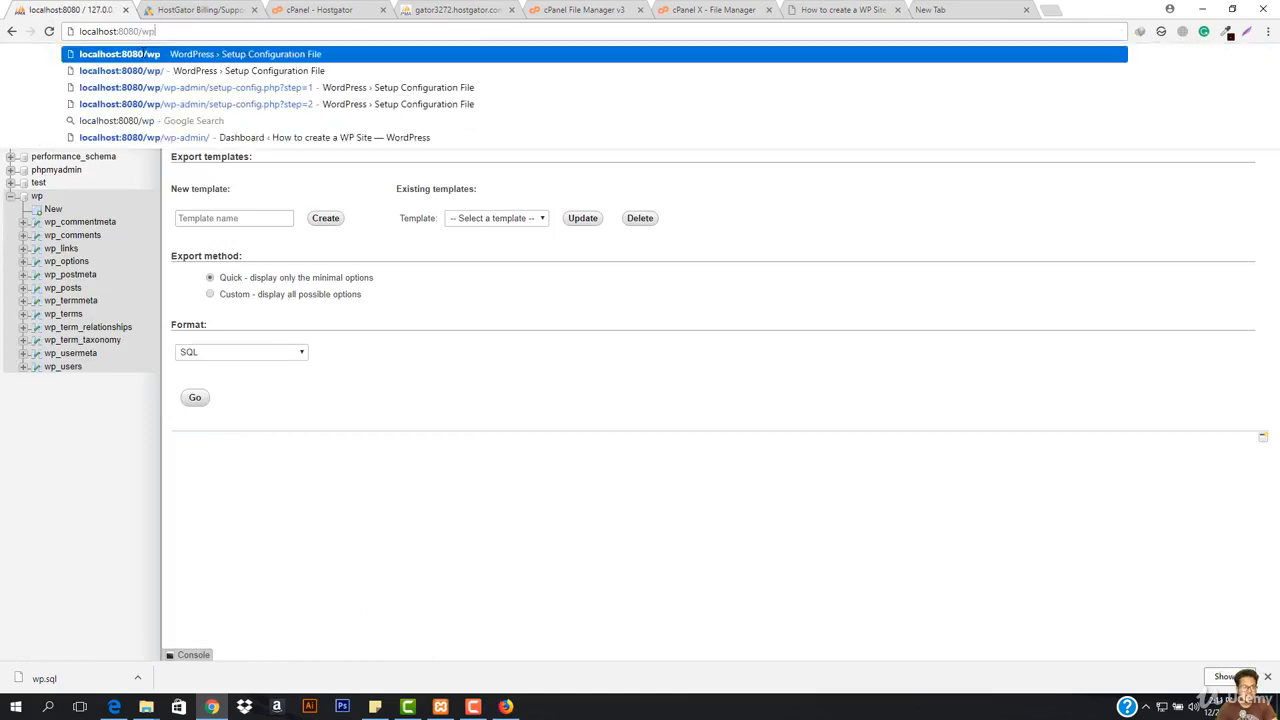
key("Return")
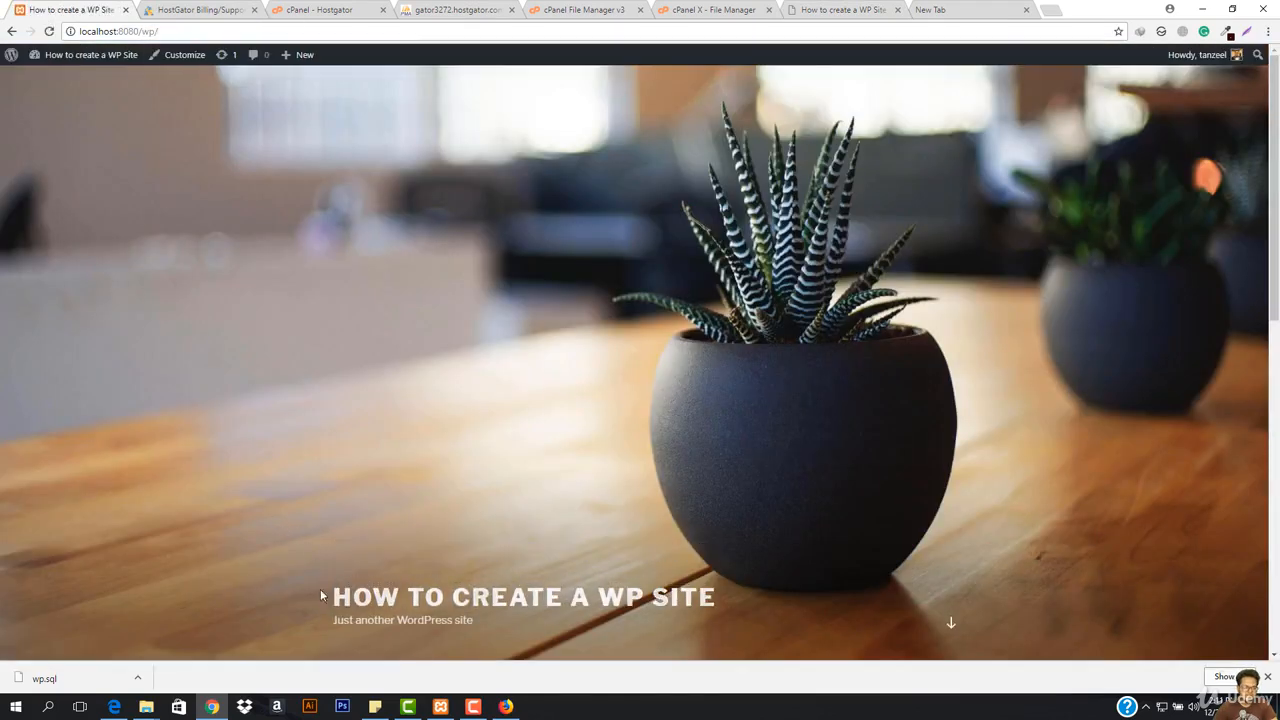
key("ctrl+7")
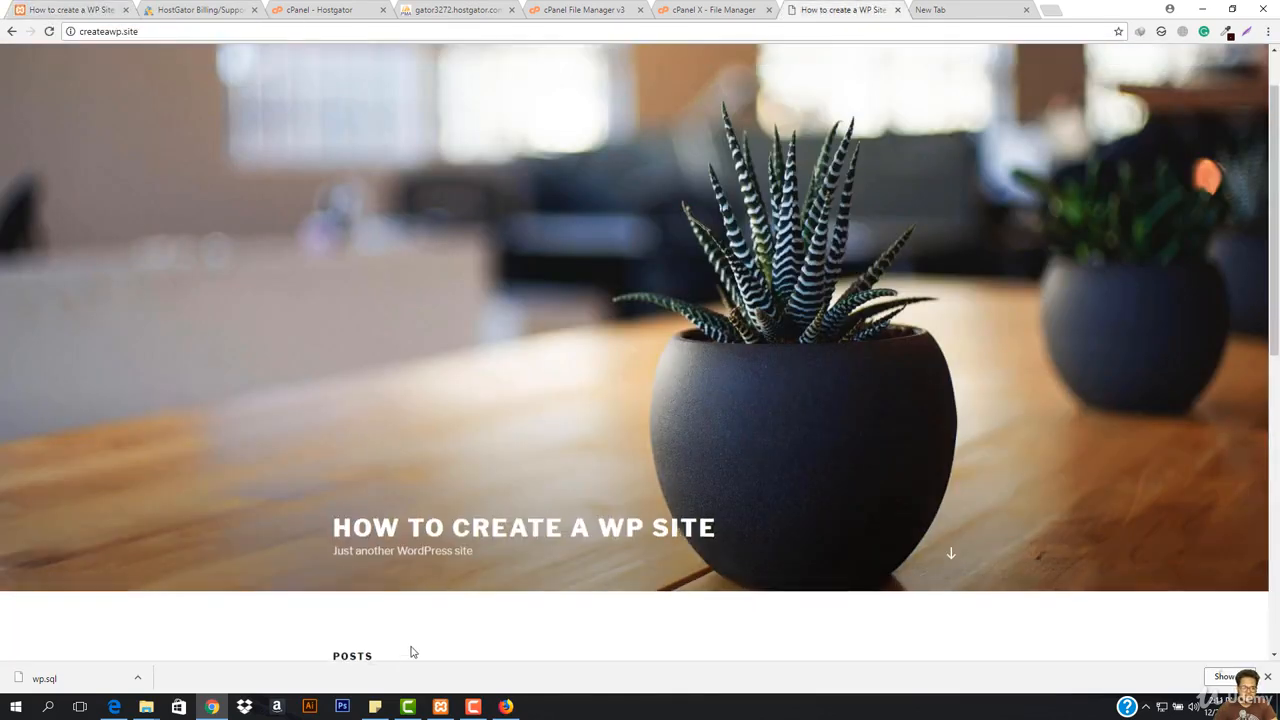
scroll(409, 651, "up", 1)
left_click(424, 36)
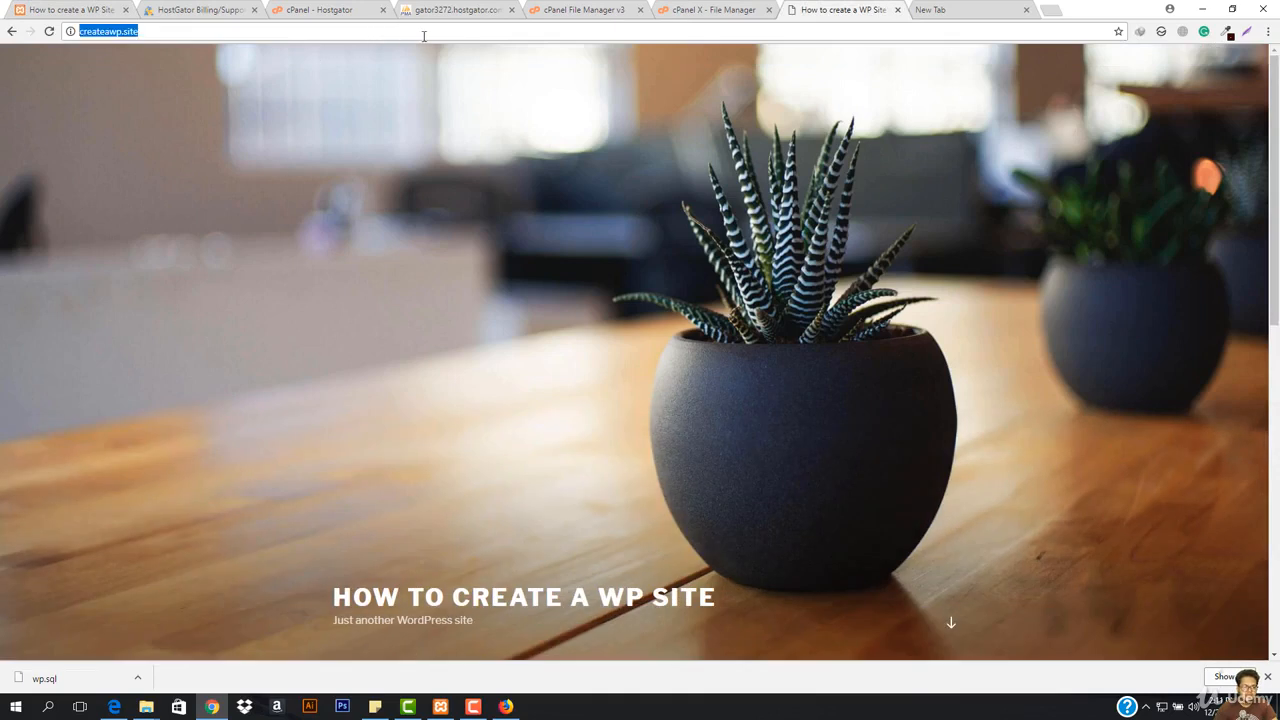
Go to createawp.site/wp-admin and log in with the admin username and password
left_click(424, 36)
type("/wp")
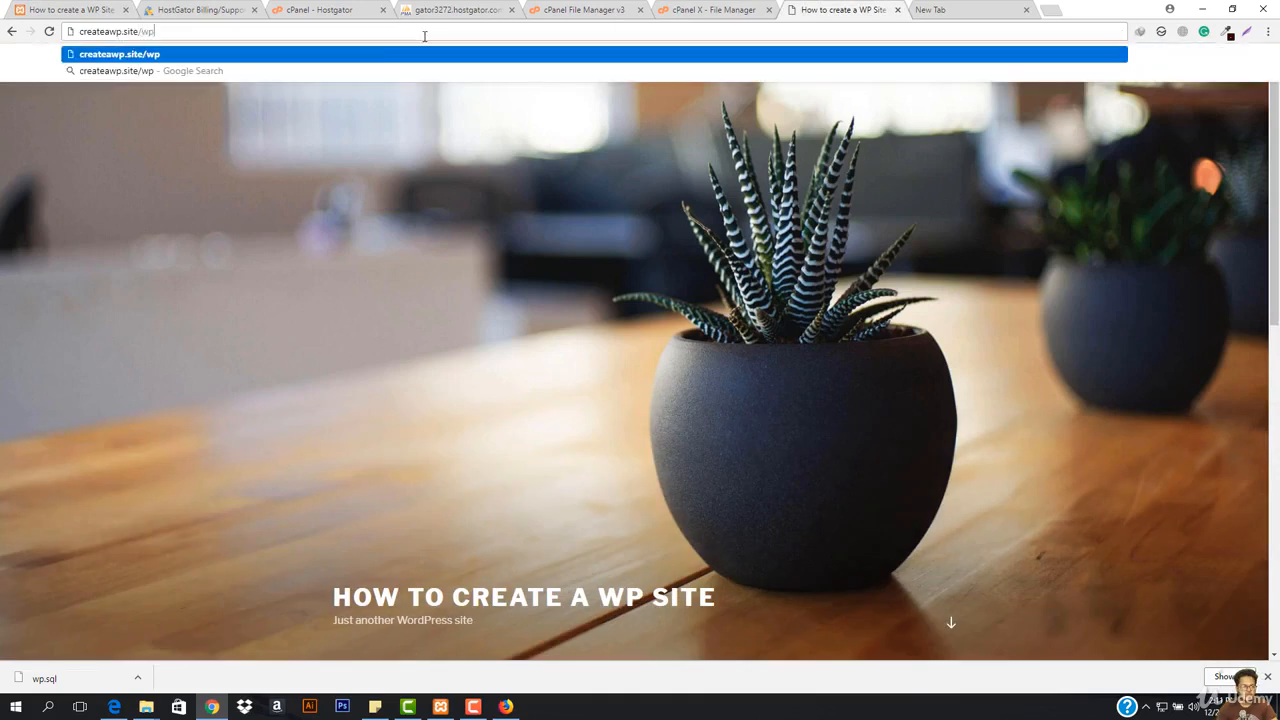
type("-admin")
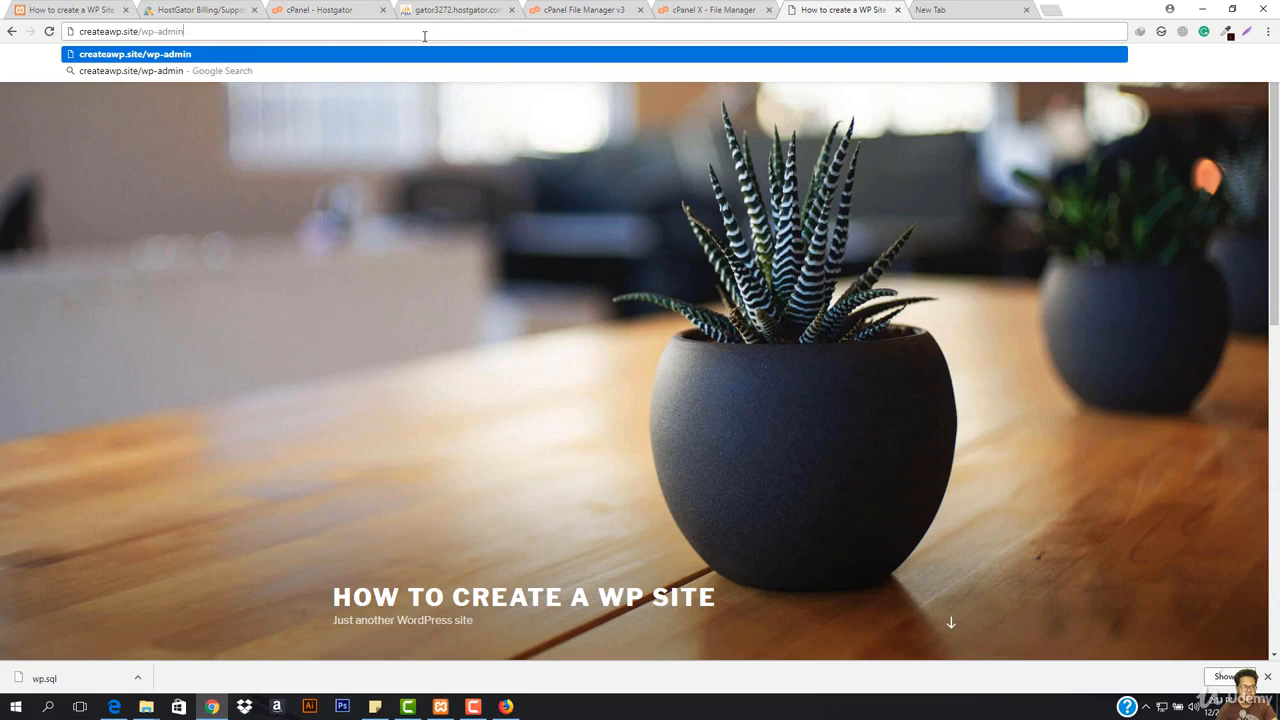
key("Return")
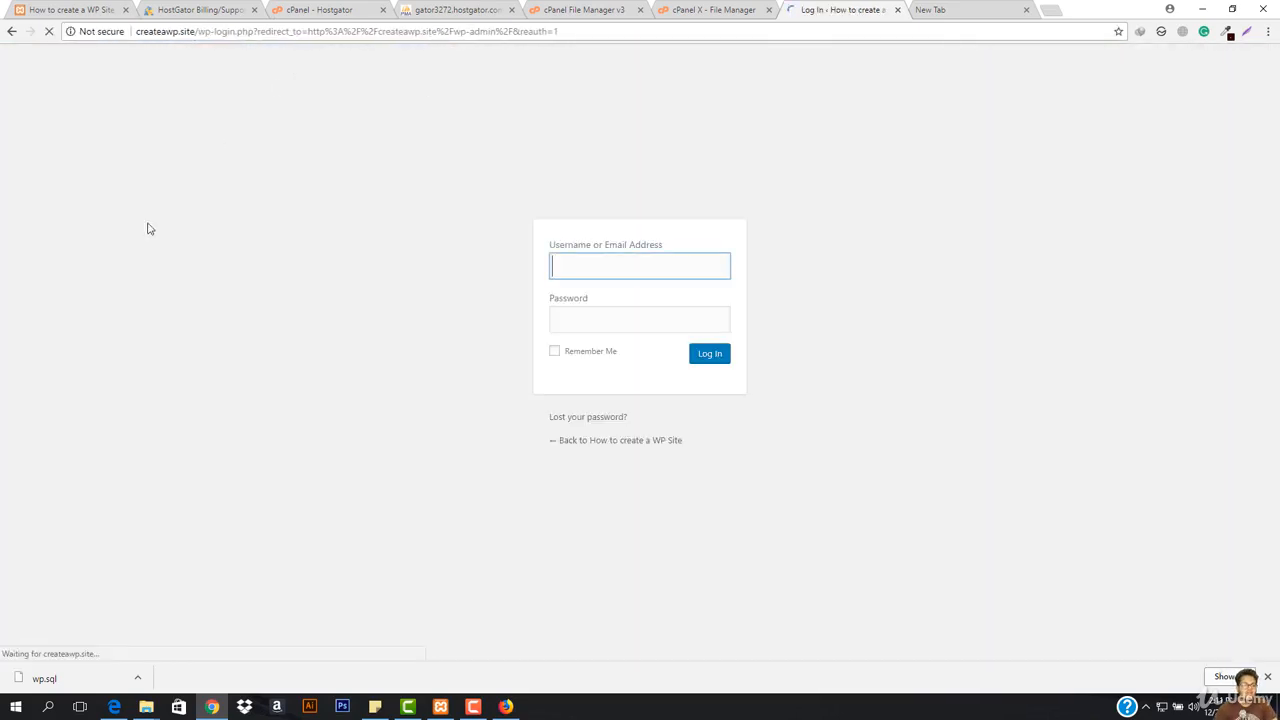
type("tanzeel")
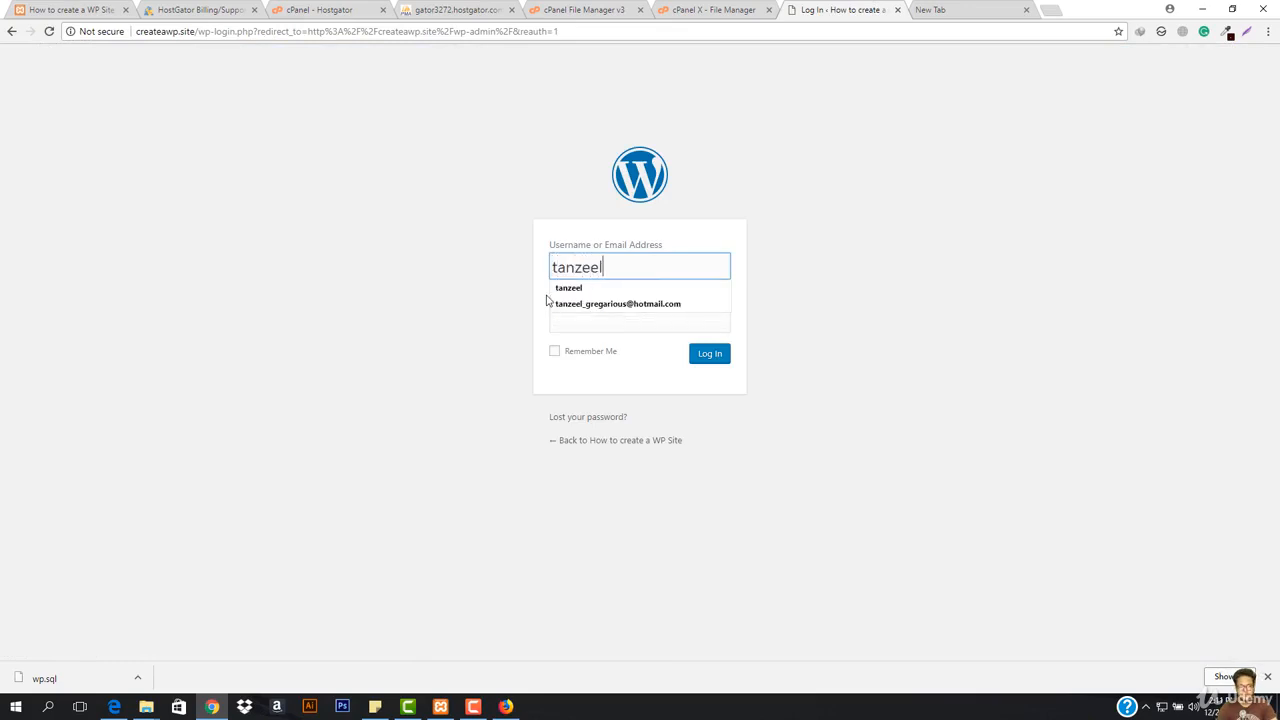
key("Tab")
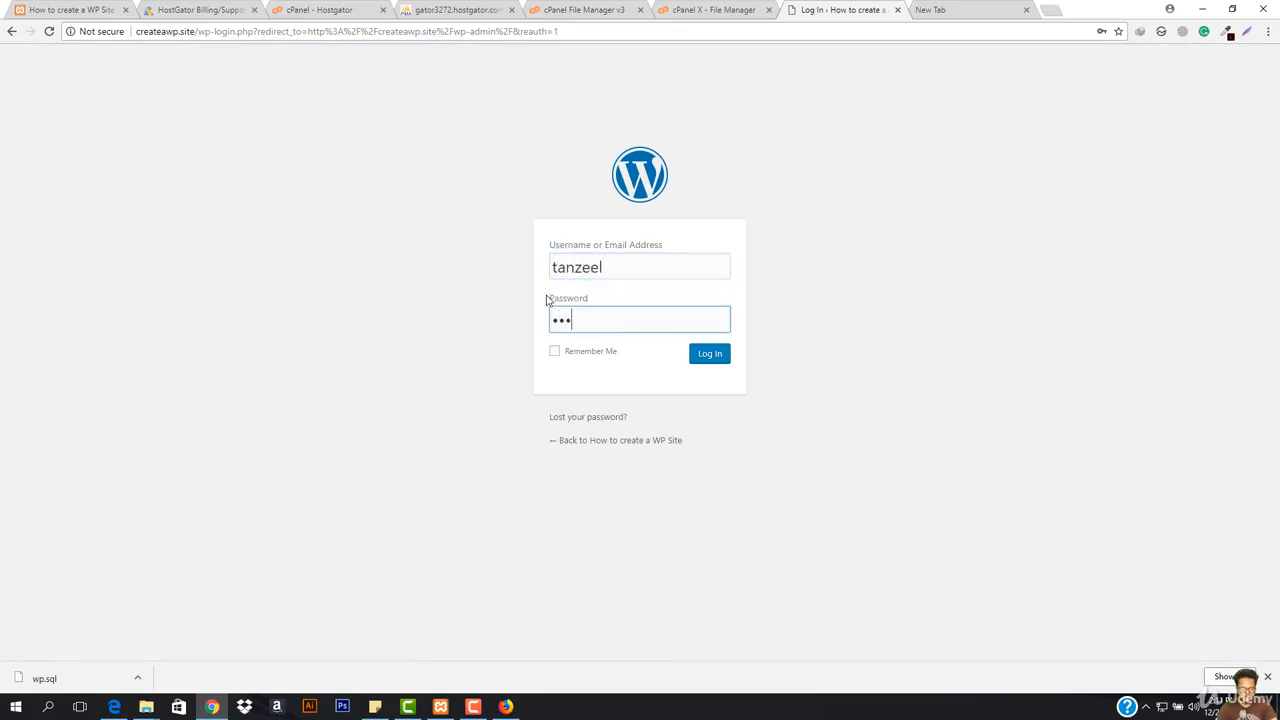
type("••••••••")
key("Return")
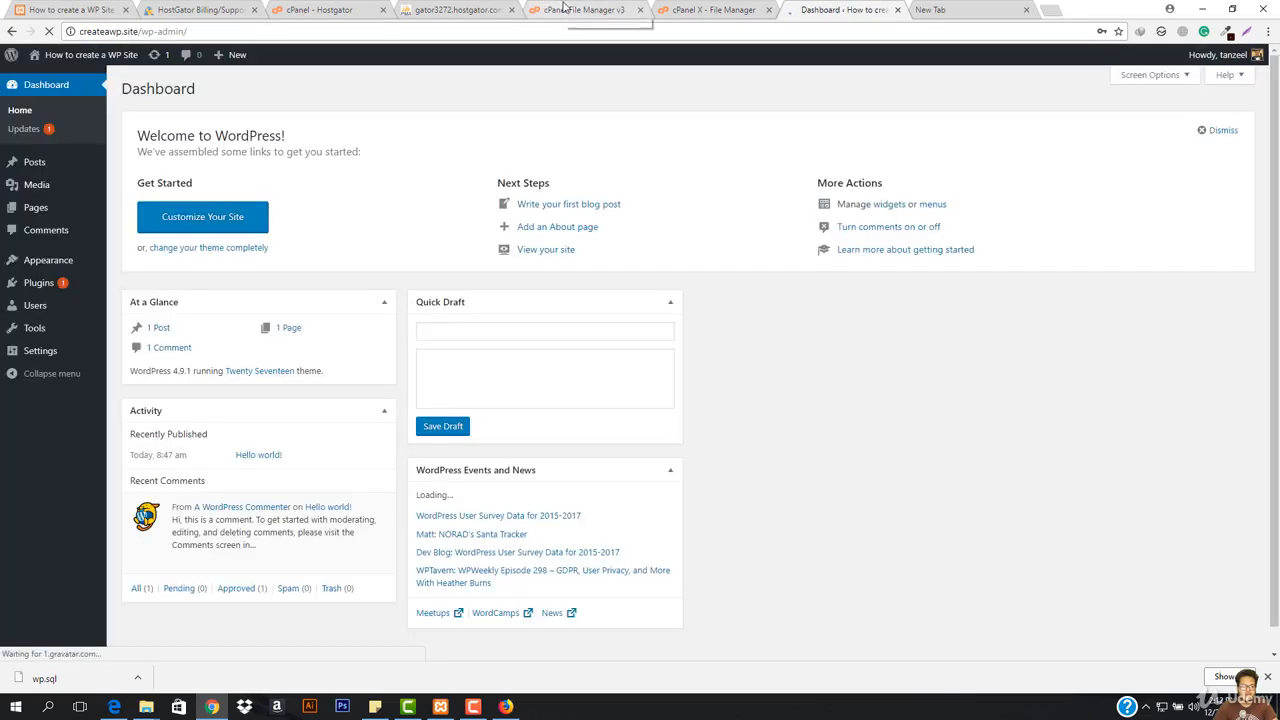
left_click(563, 9)
left_click(457, 9)
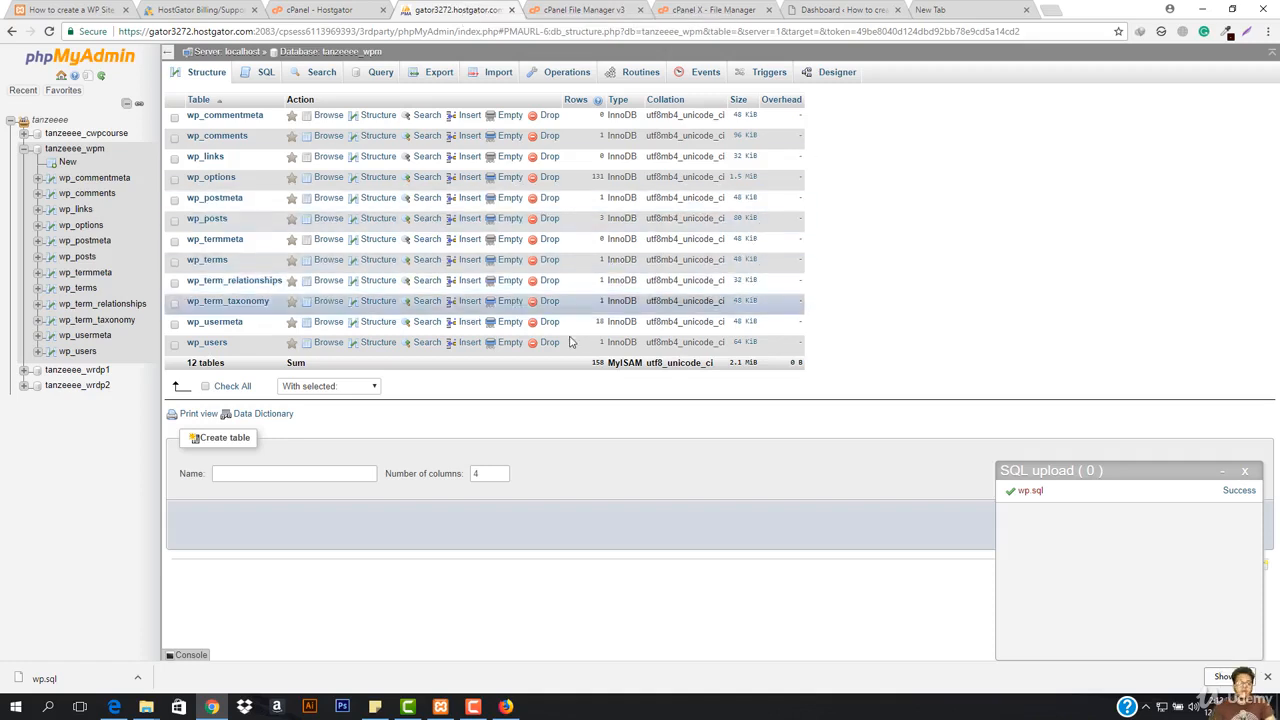
left_click(211, 179)
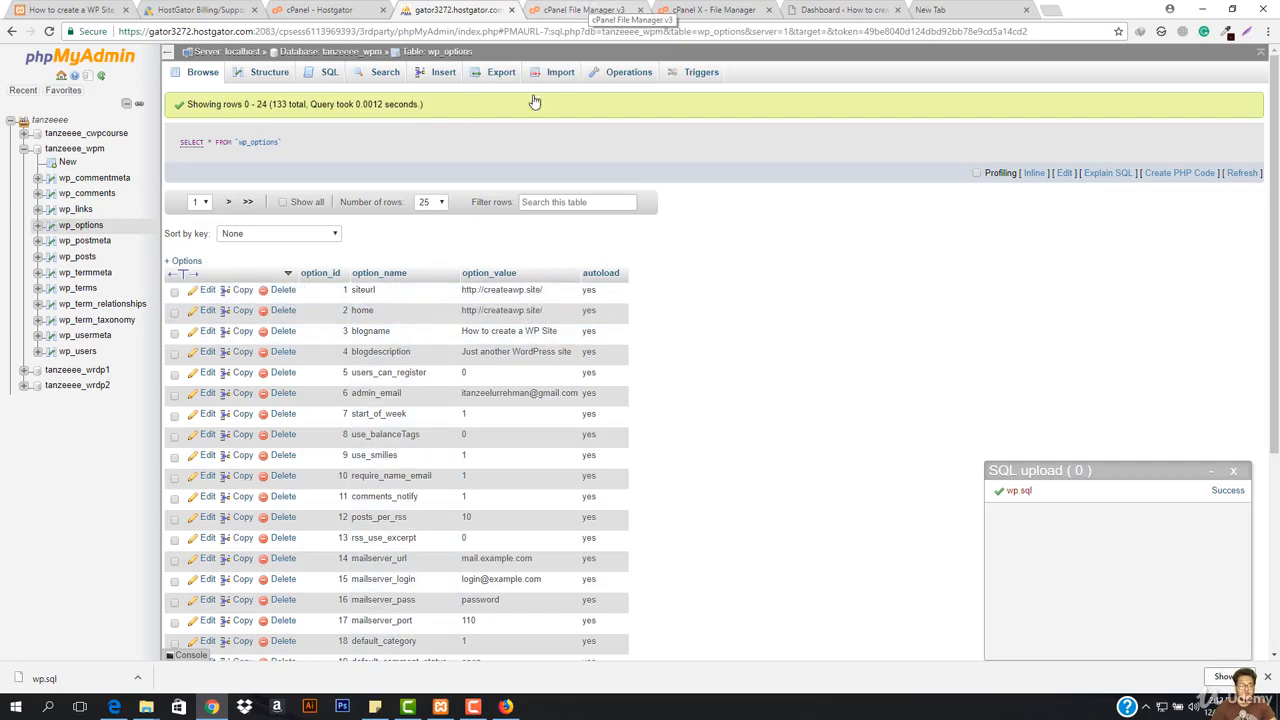
left_click(838, 8)
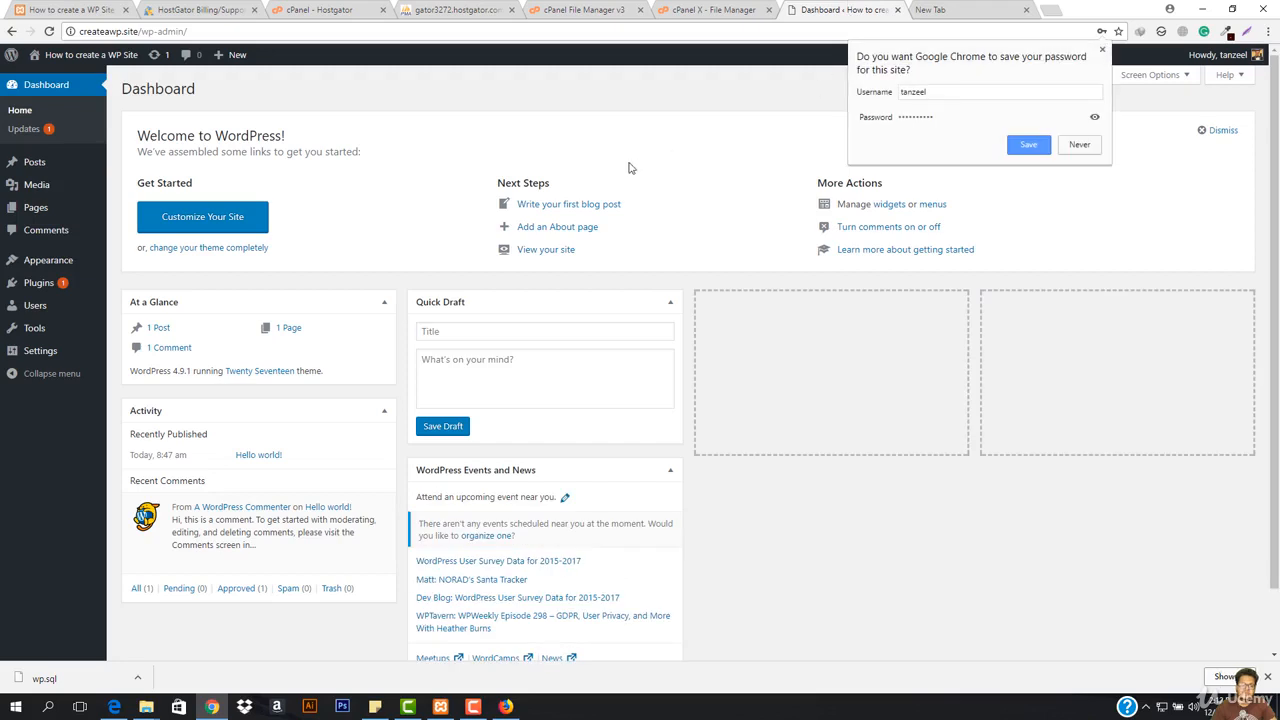
left_click(1102, 50)
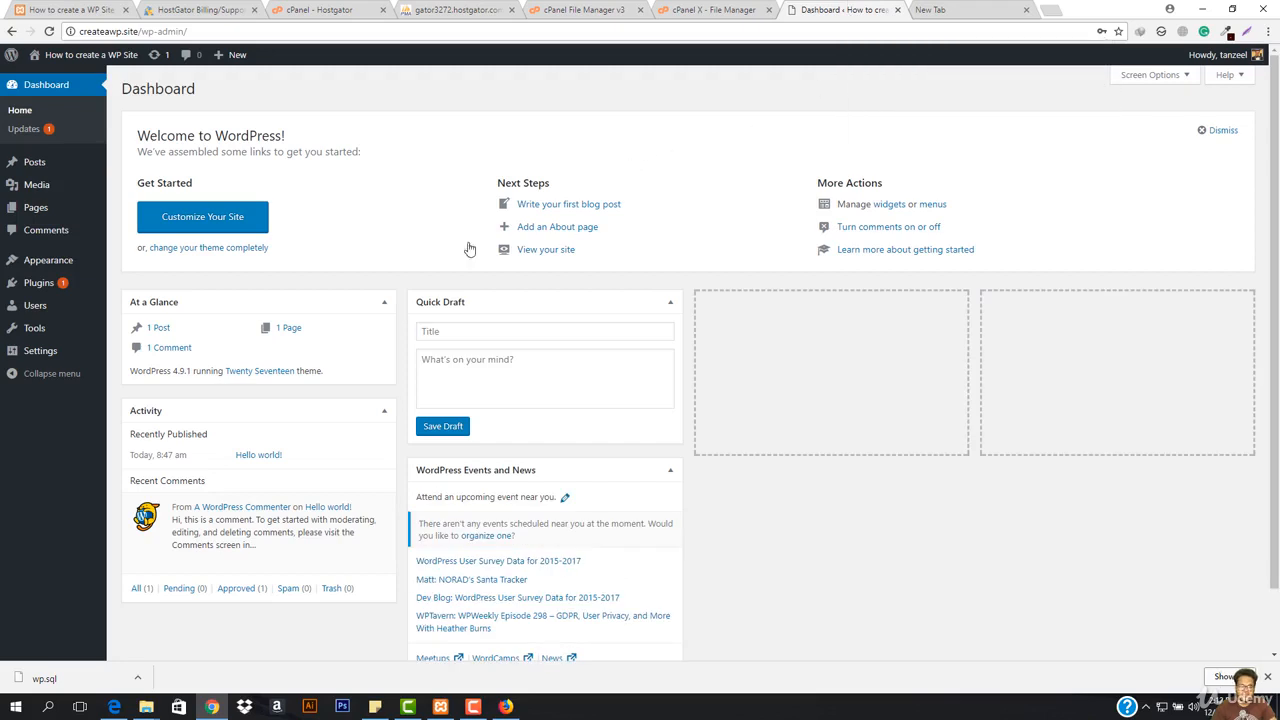
scroll(200, 400, "down", 1)
scroll(207, 425, "up", 1)
left_click(54, 9)
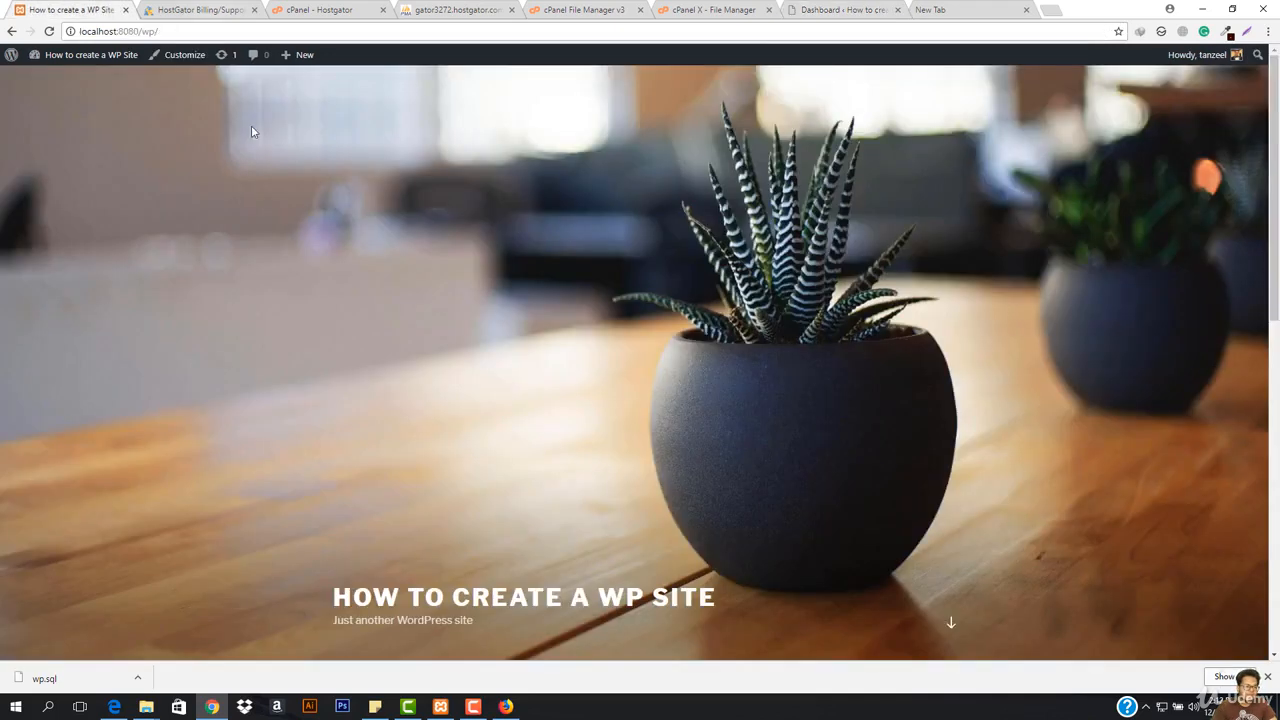
left_click(876, 9)
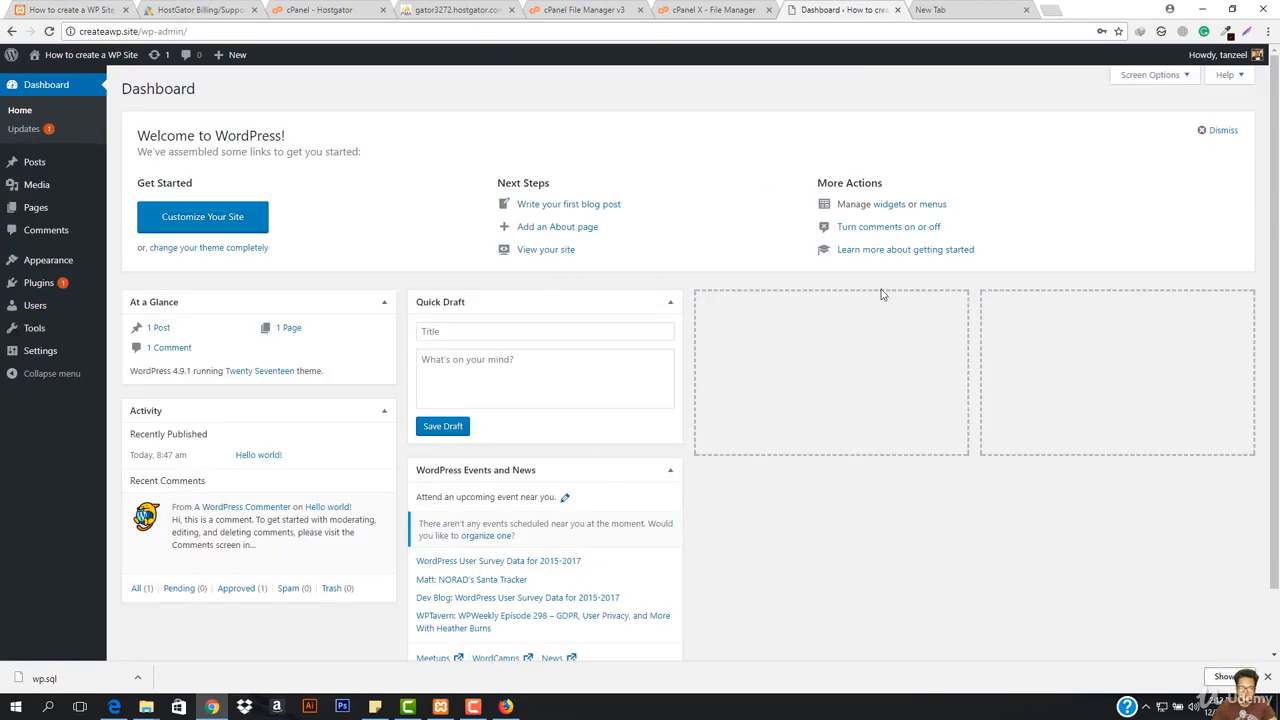